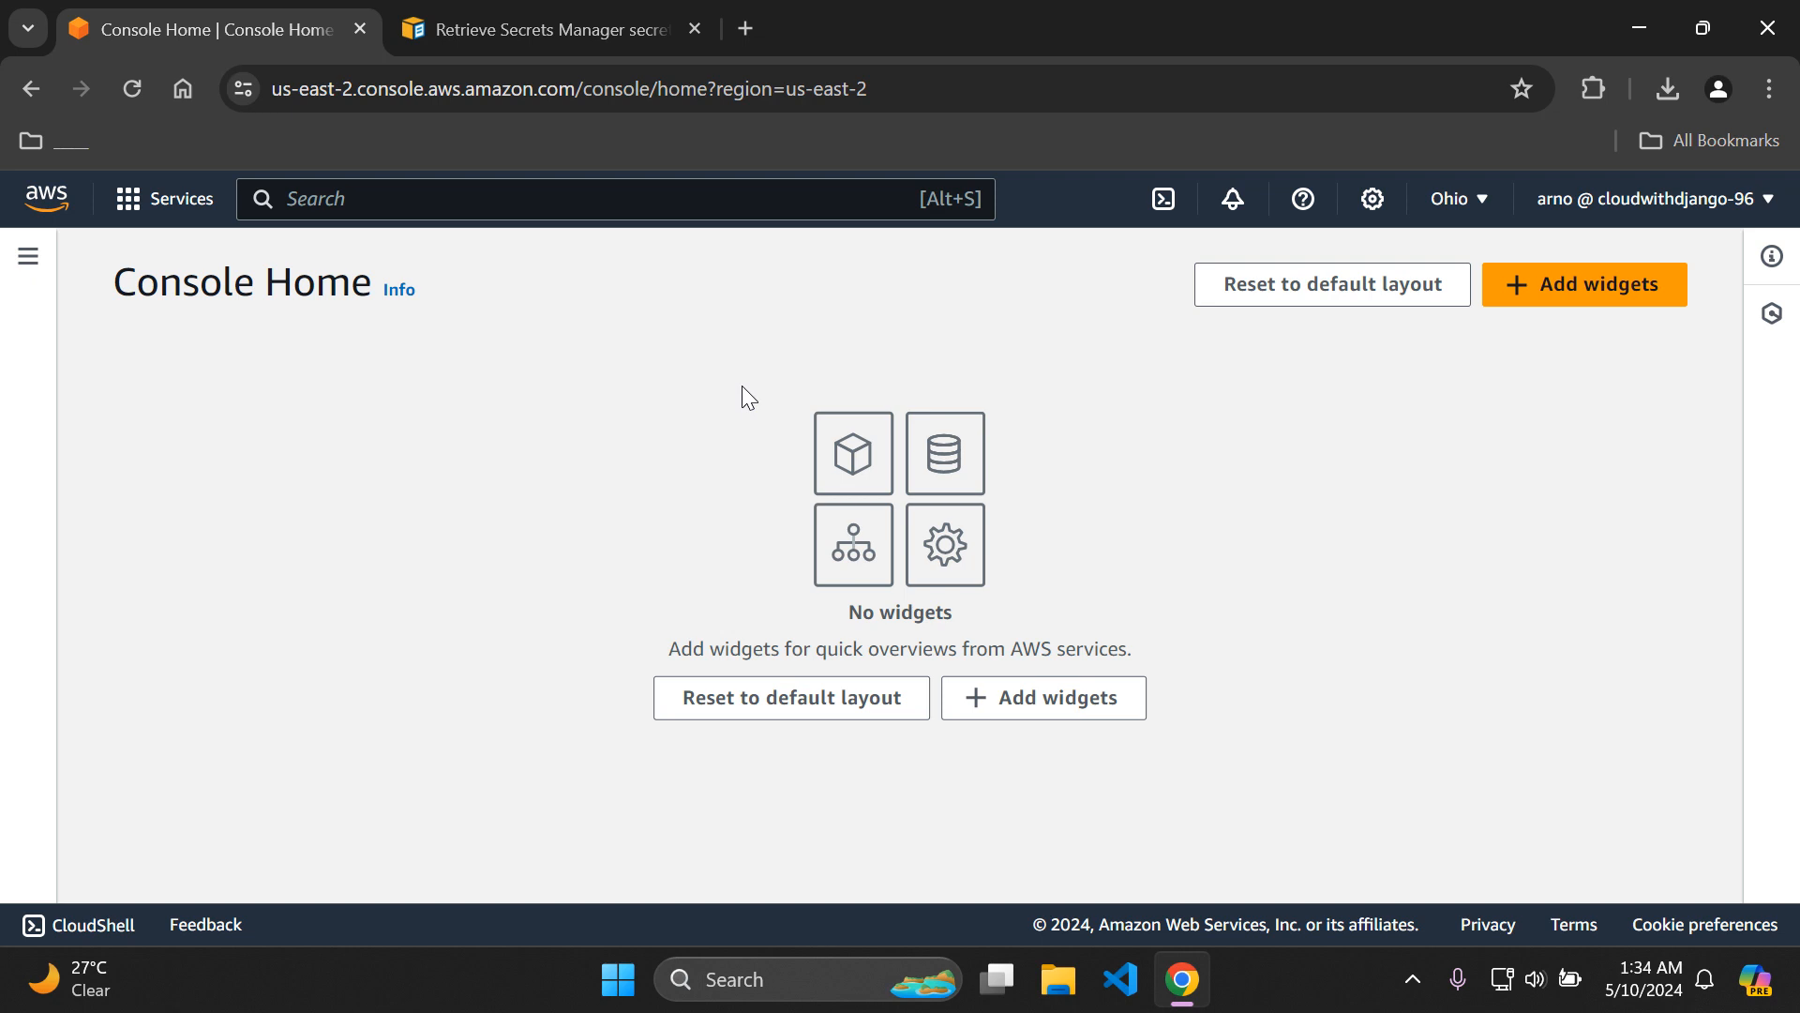
Find and open the AWS Secrets Manager service in the Ohio region and collapse its side navigation.
type("secrets")
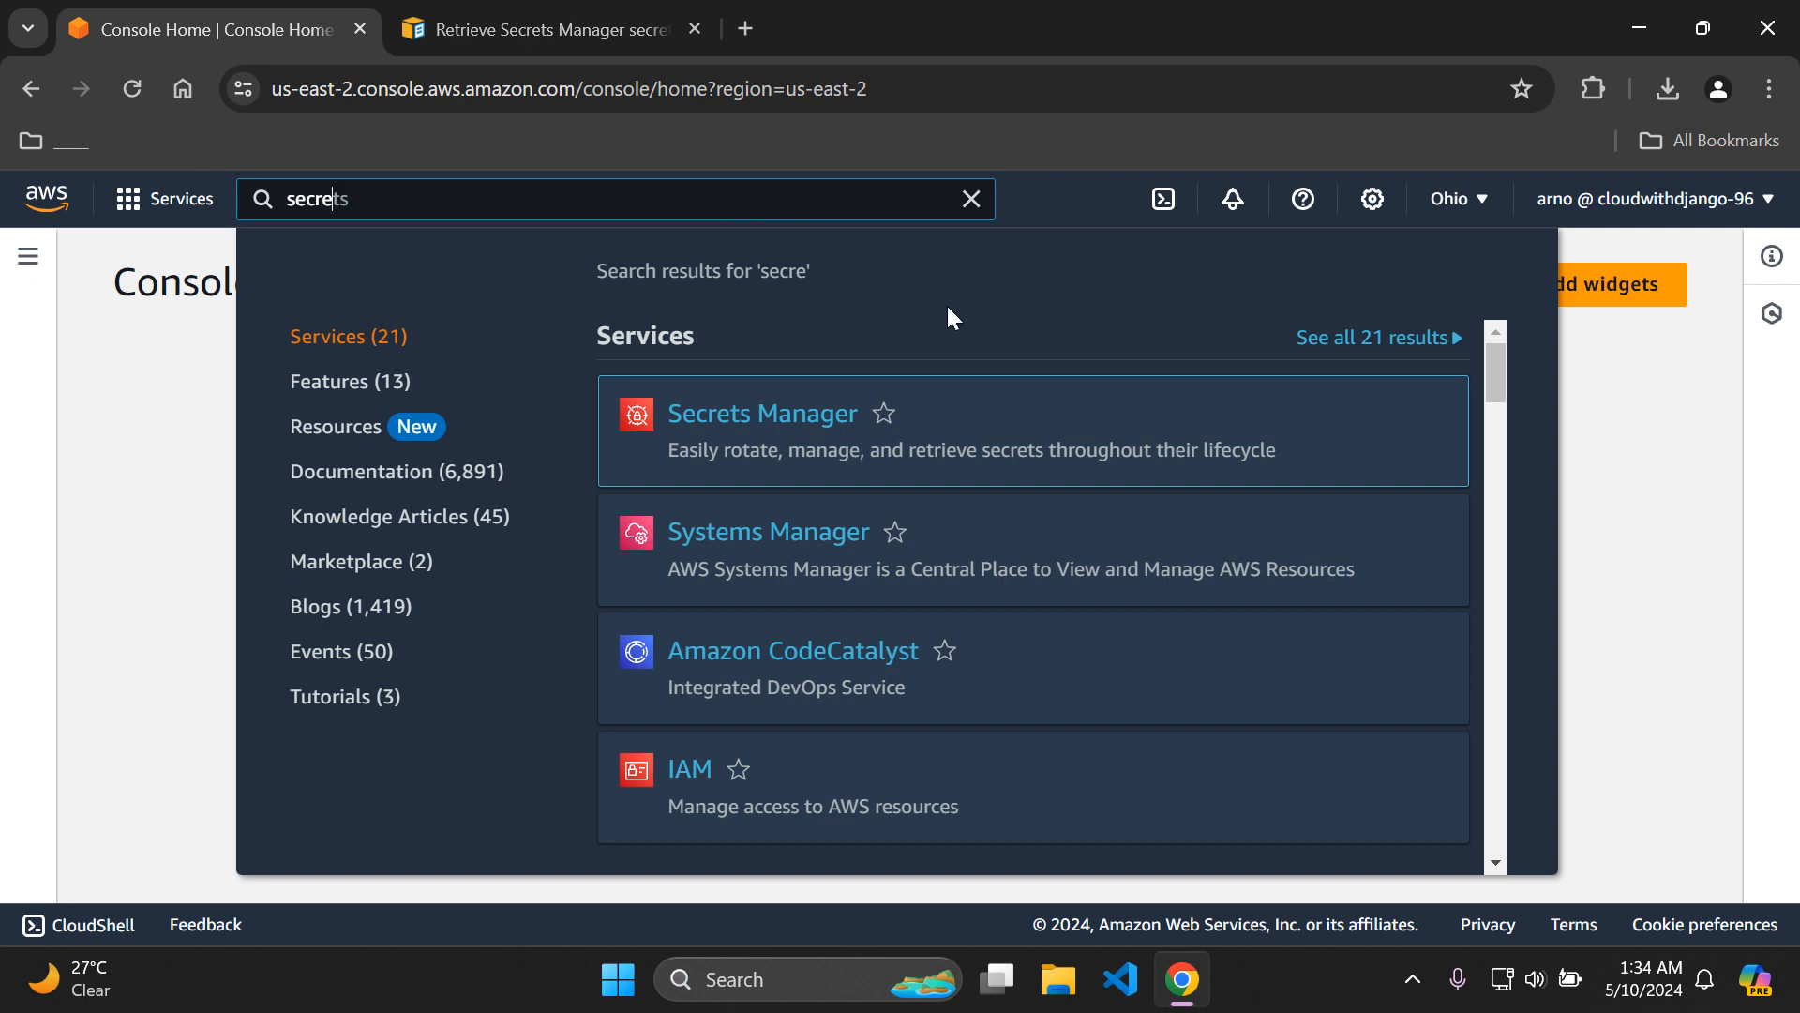
left_click(767, 424)
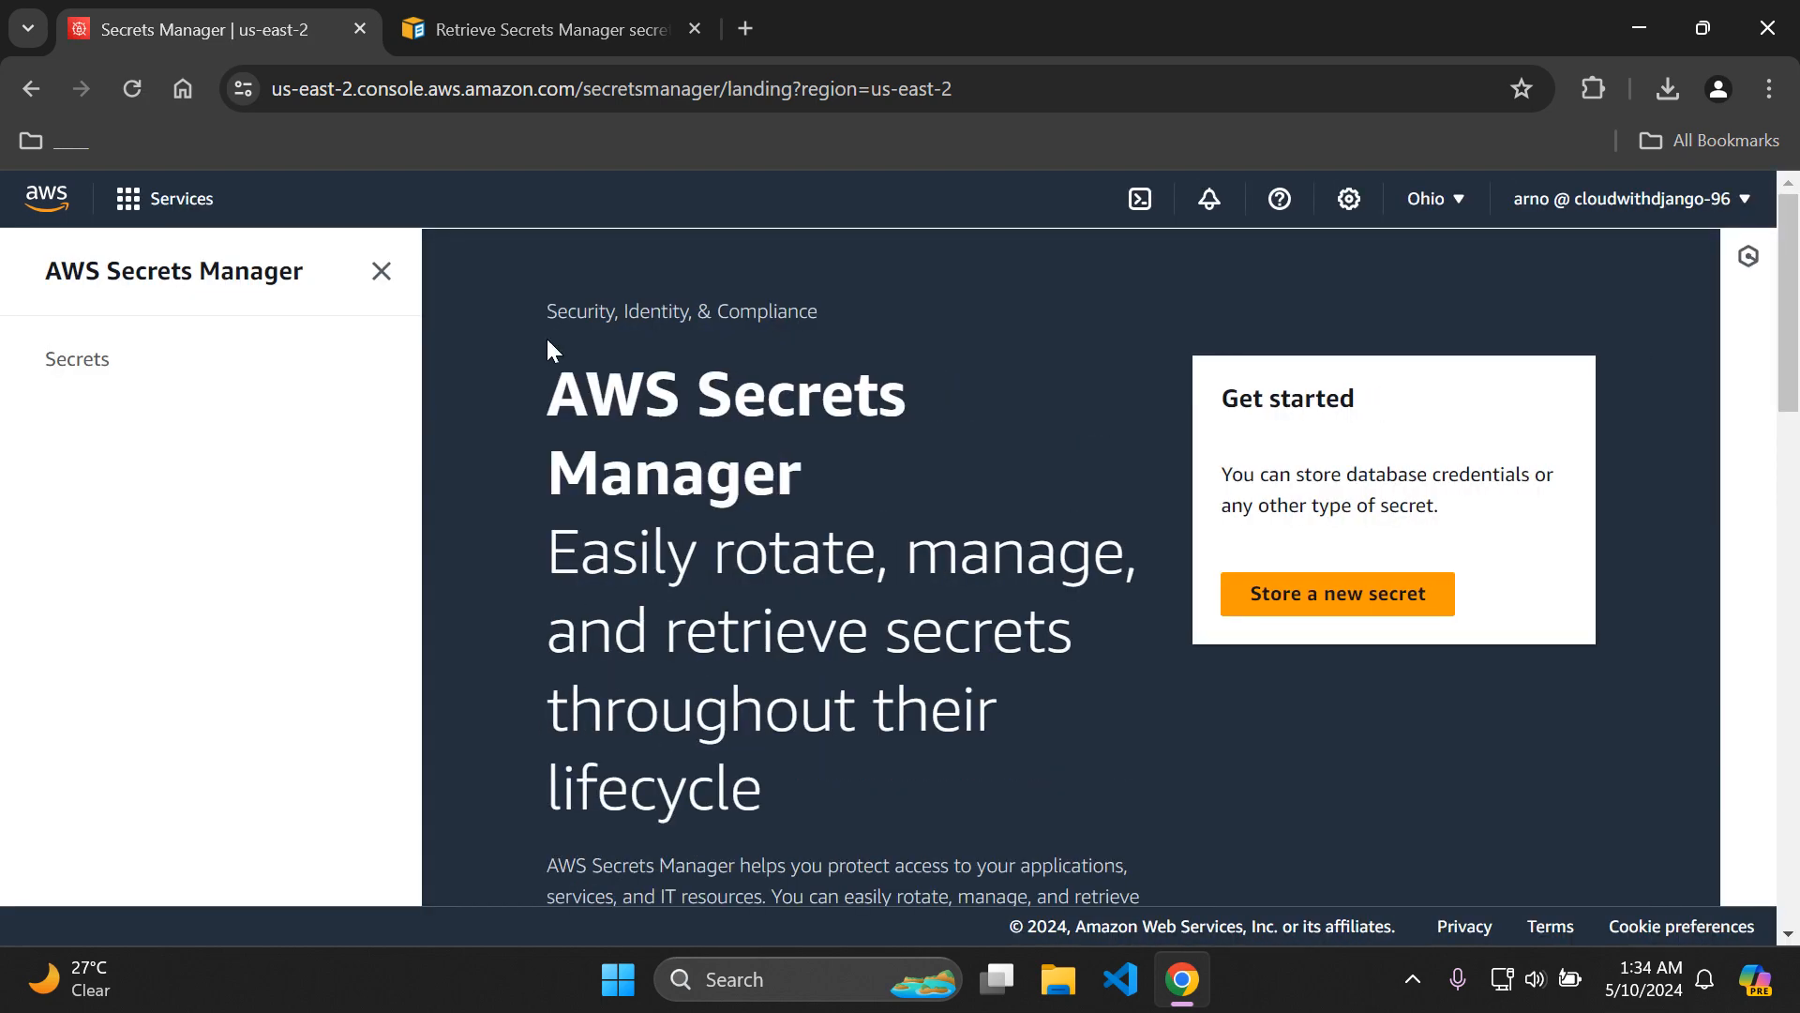
left_click(381, 272)
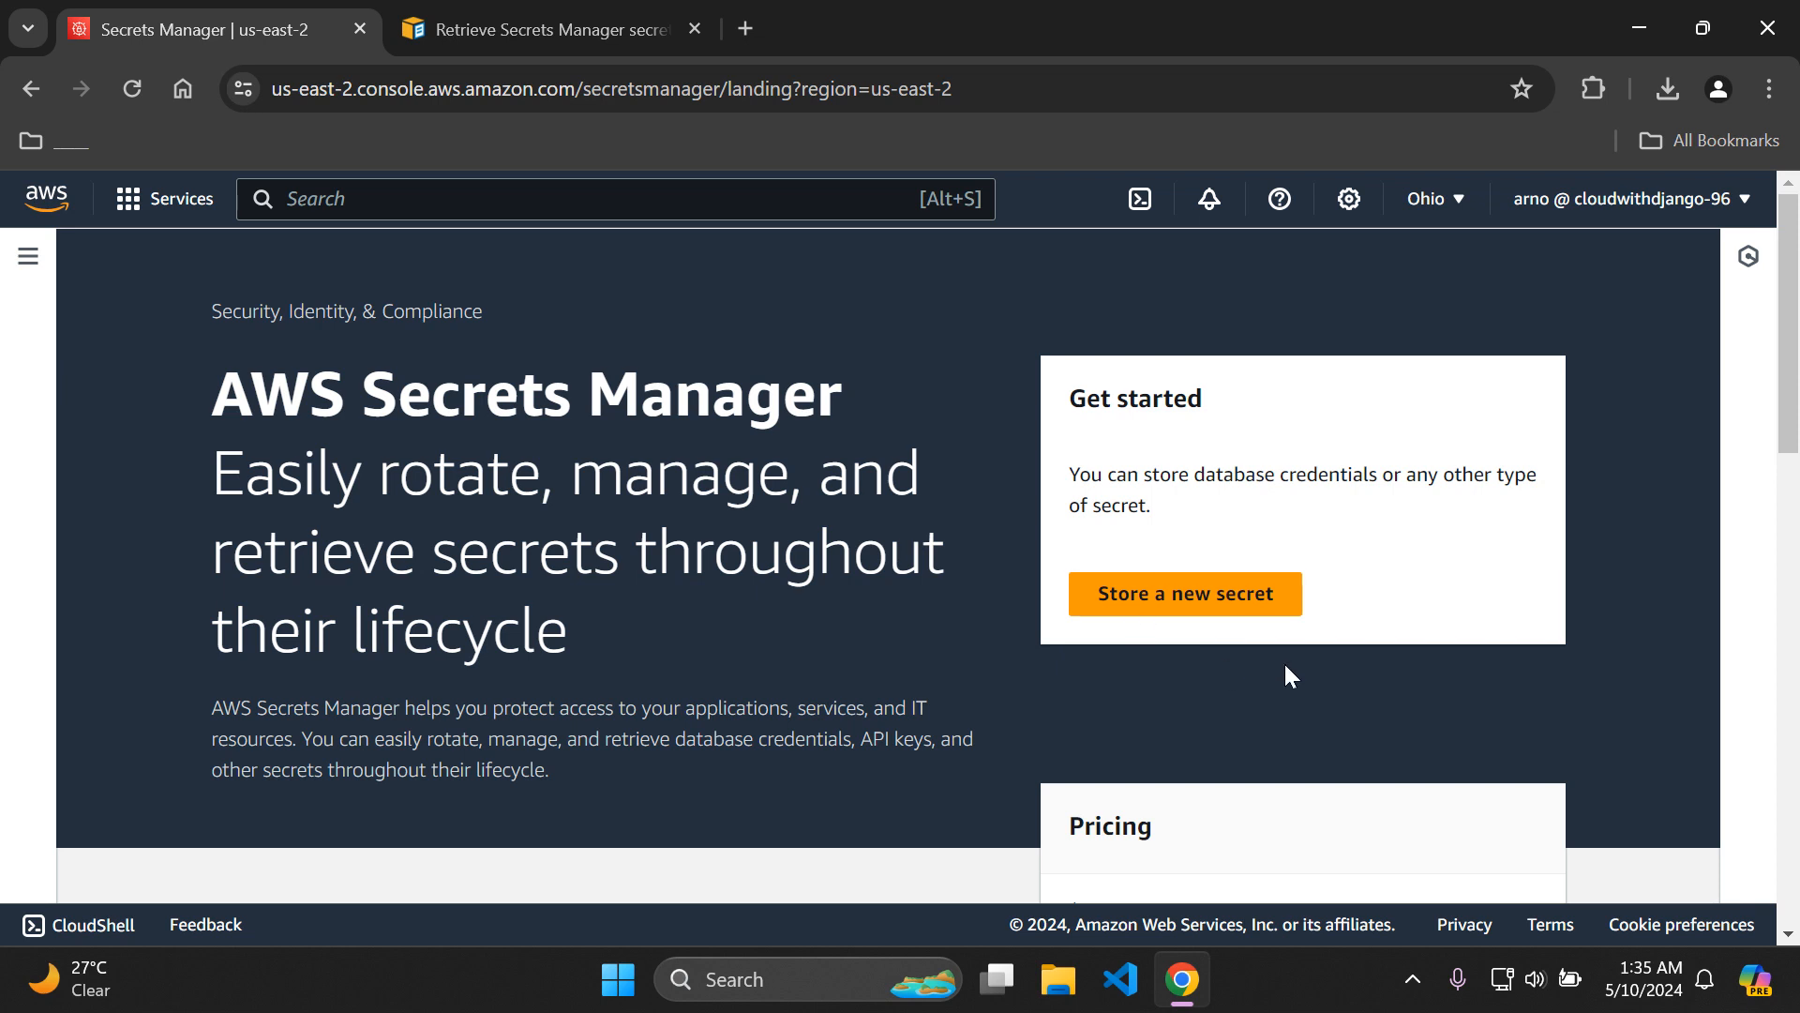
Check the Secrets Manager pricing, and start storing a new secret with the type Other type of secret.
scroll(1769, 512, "down", 4)
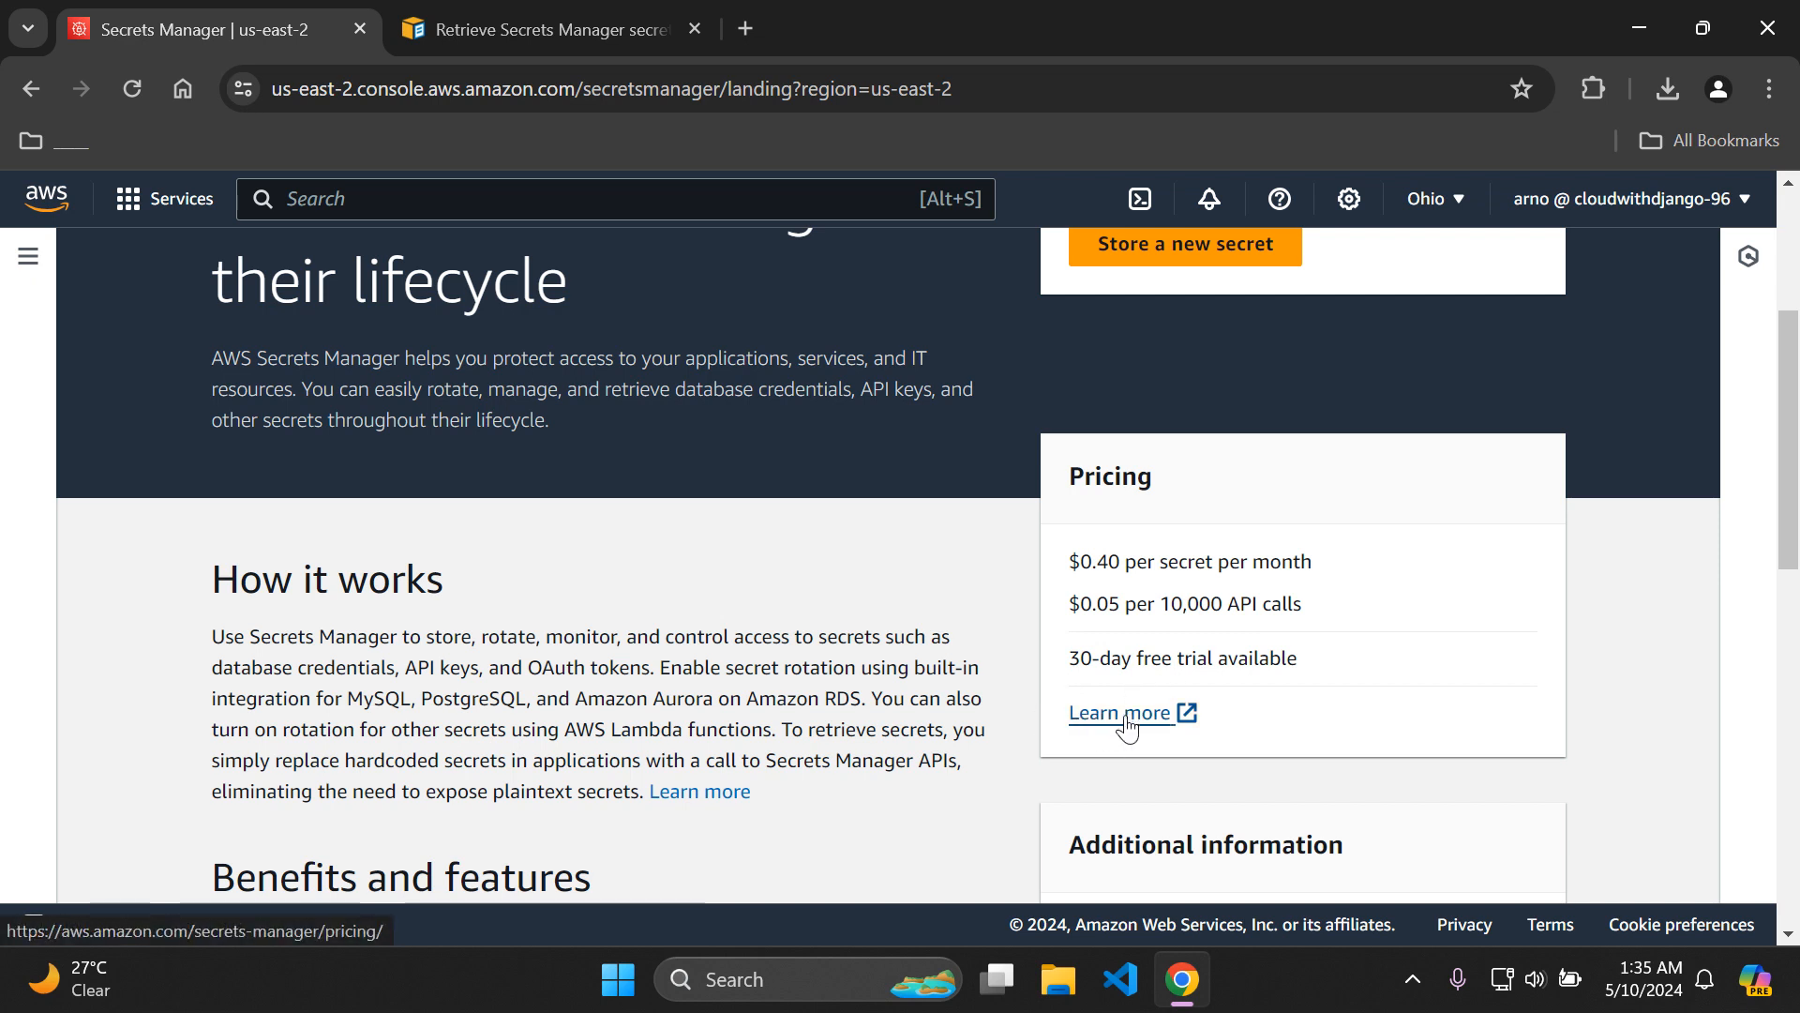
scroll(1497, 502, "up", 4)
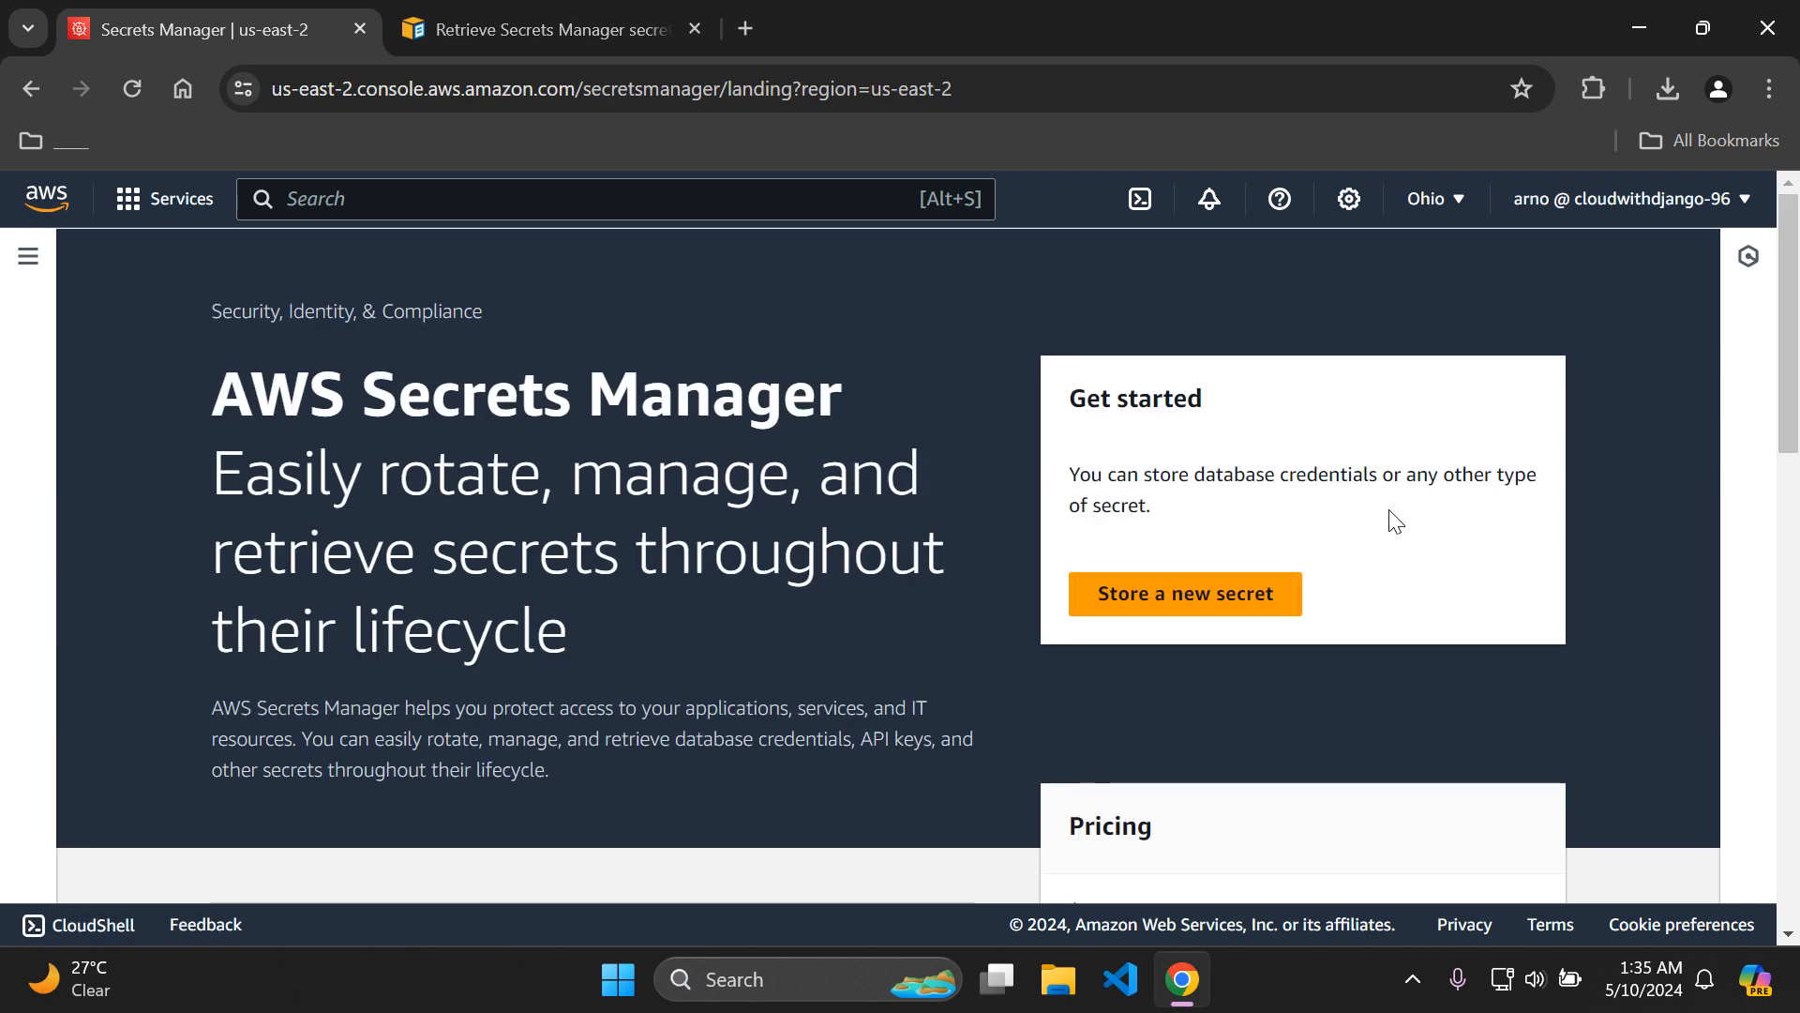
left_click(1225, 600)
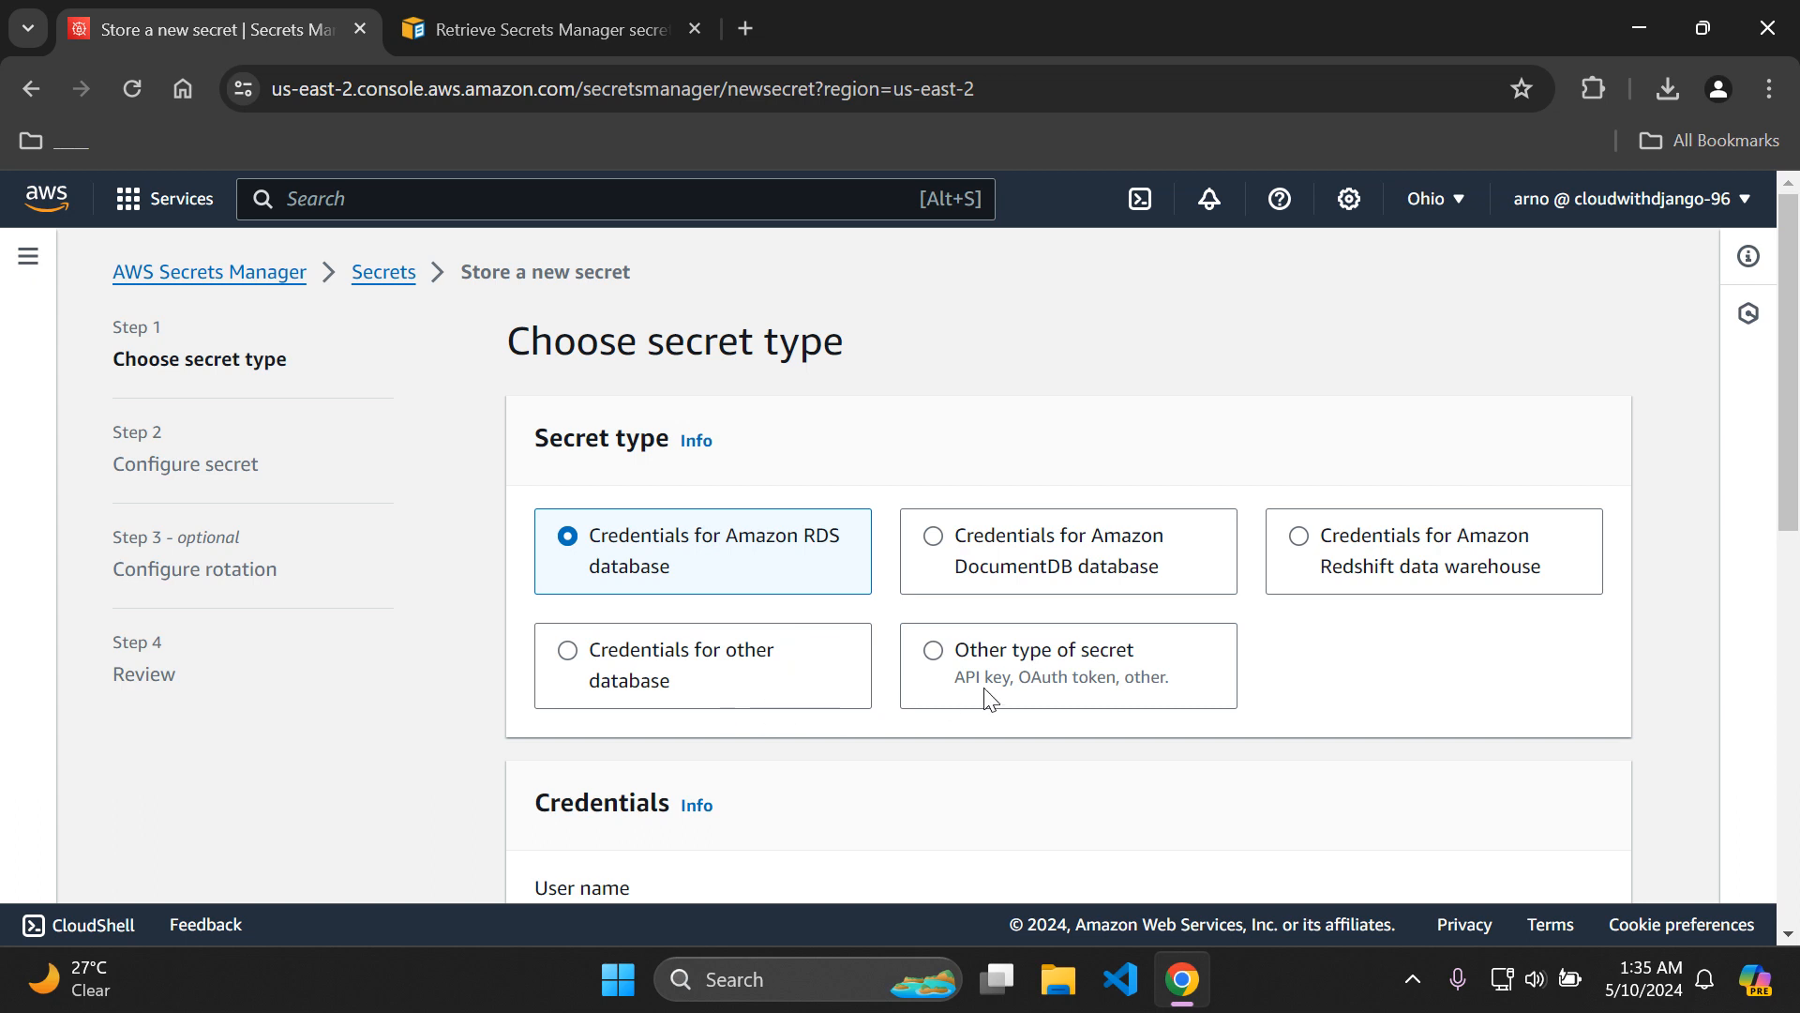
left_click(933, 656)
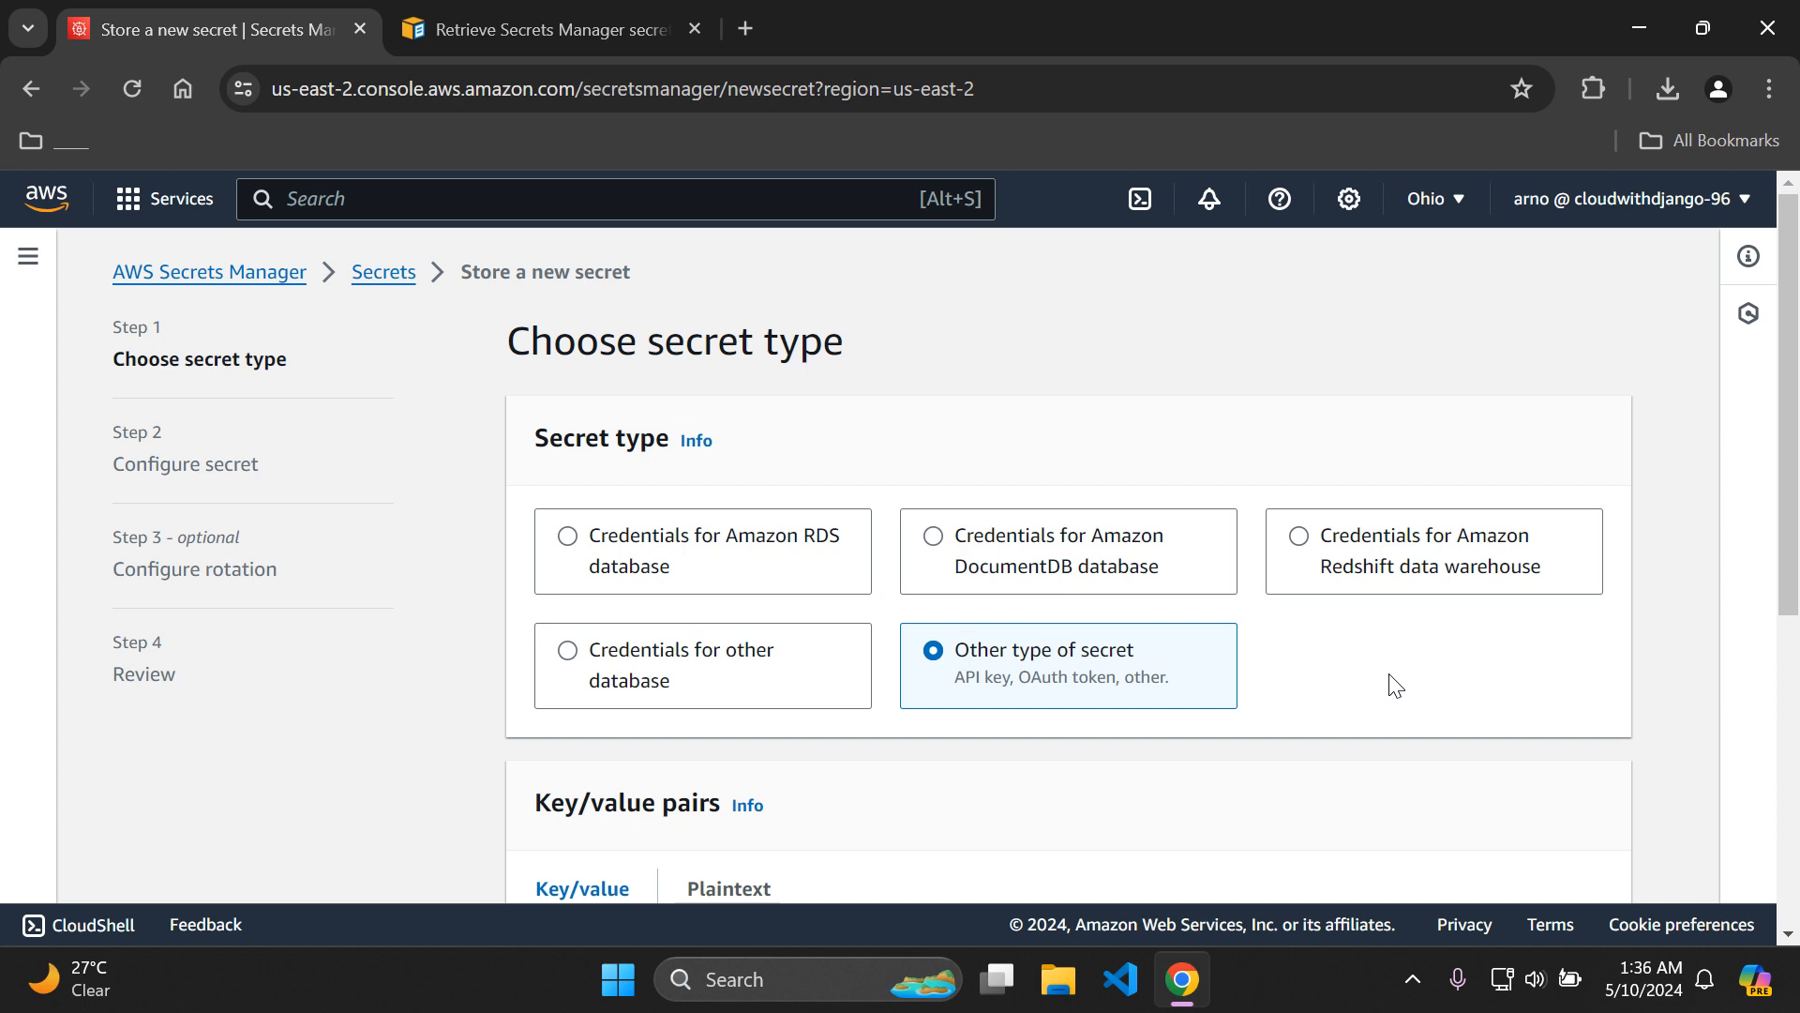
Fill the first key/value pair with the key SECRET_KEY and the secret key value.
left_click_drag(1798, 395, 1798, 620)
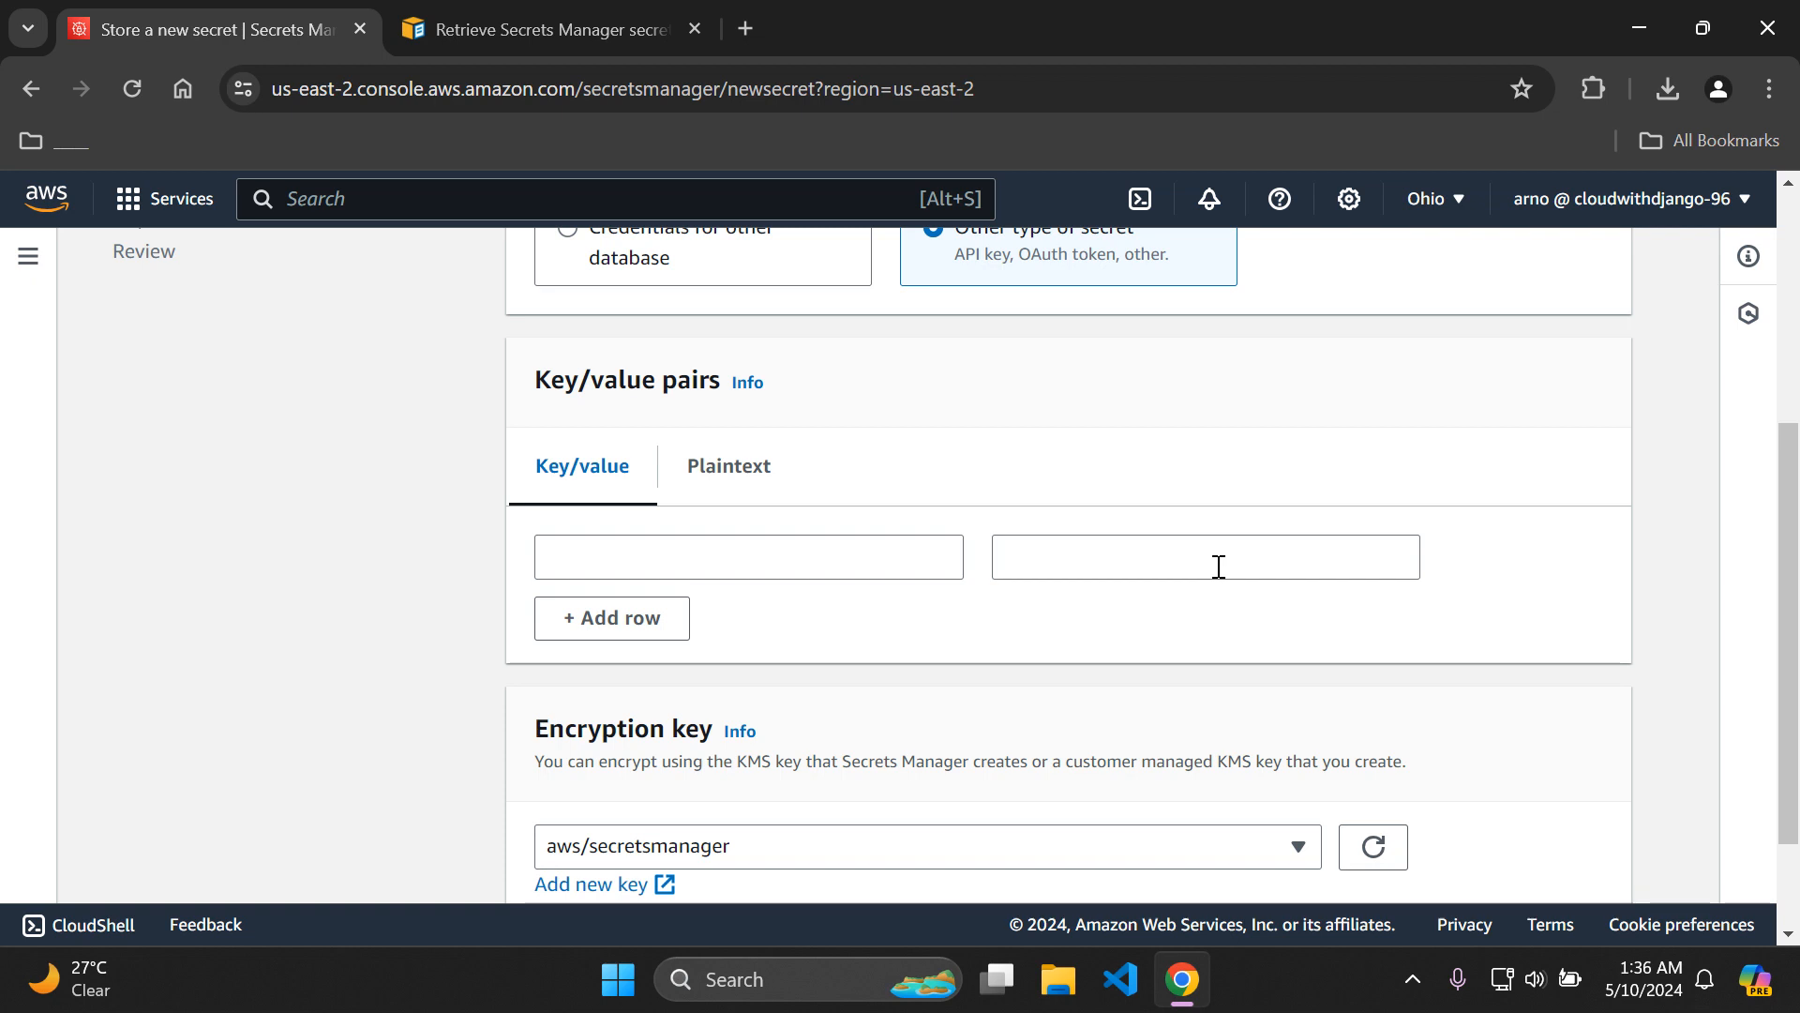
left_click(729, 550)
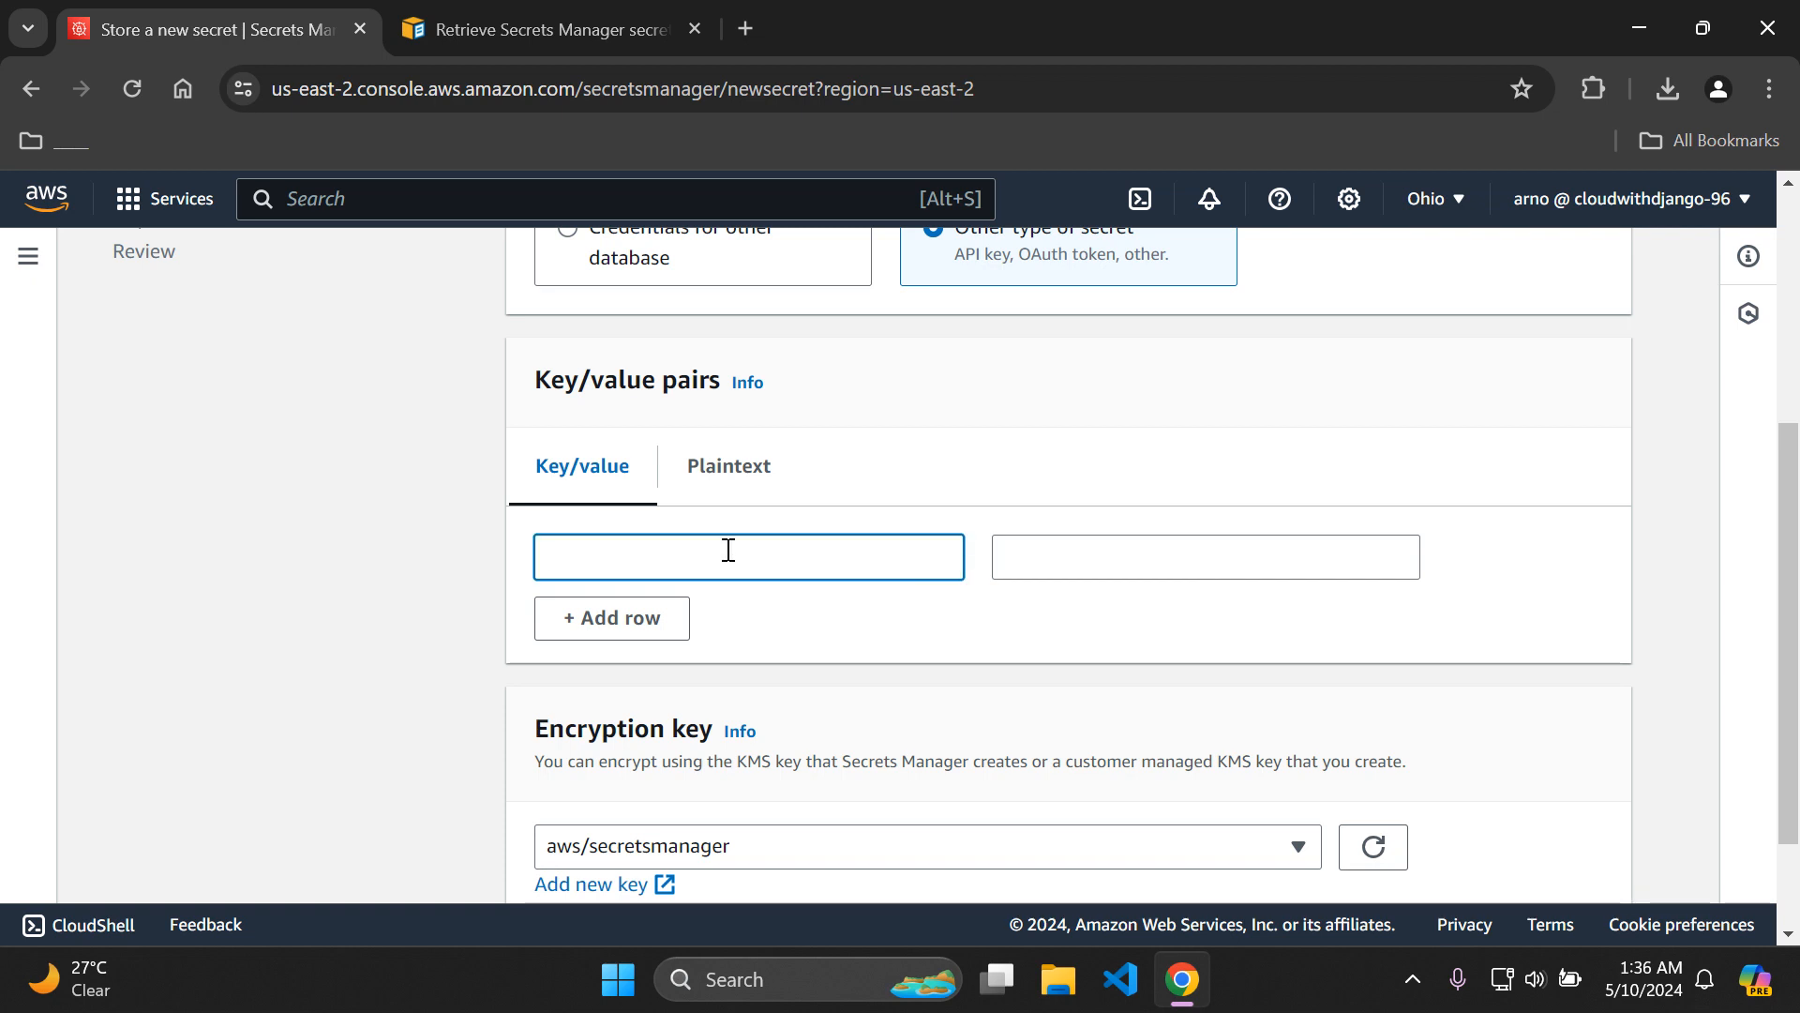
type("SECRET_")
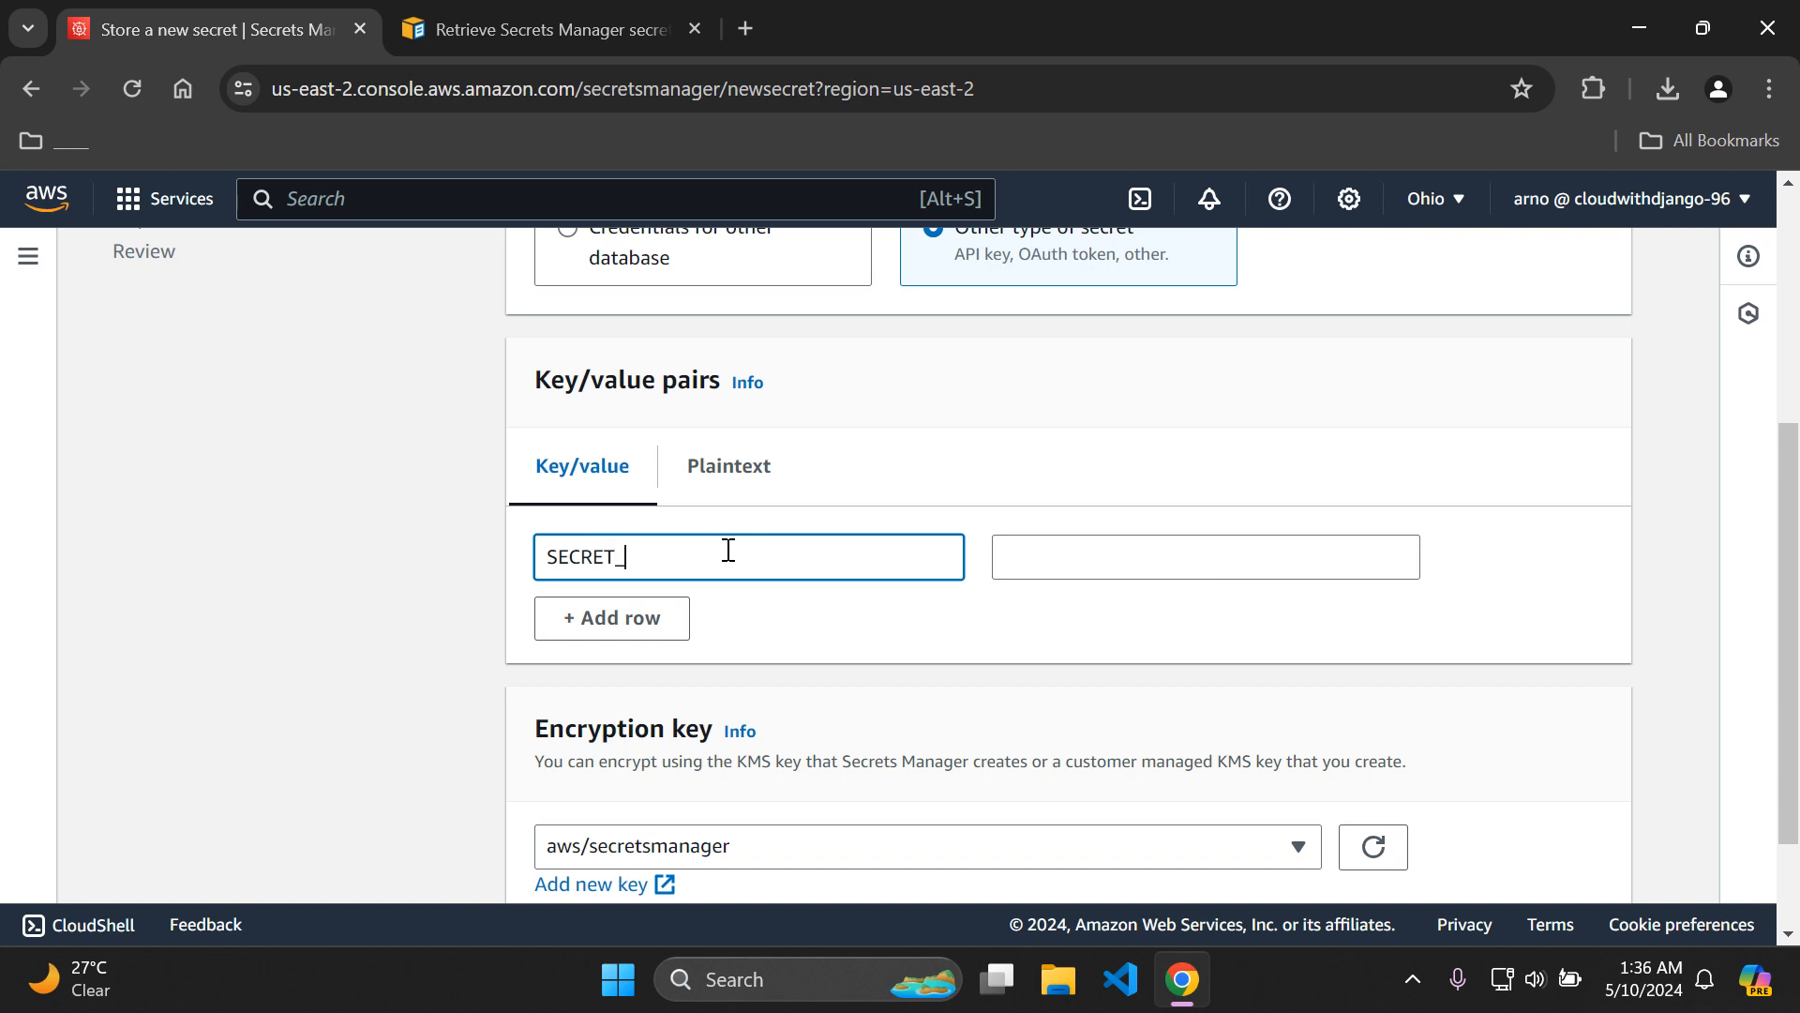
type("KEY")
left_click(1080, 563)
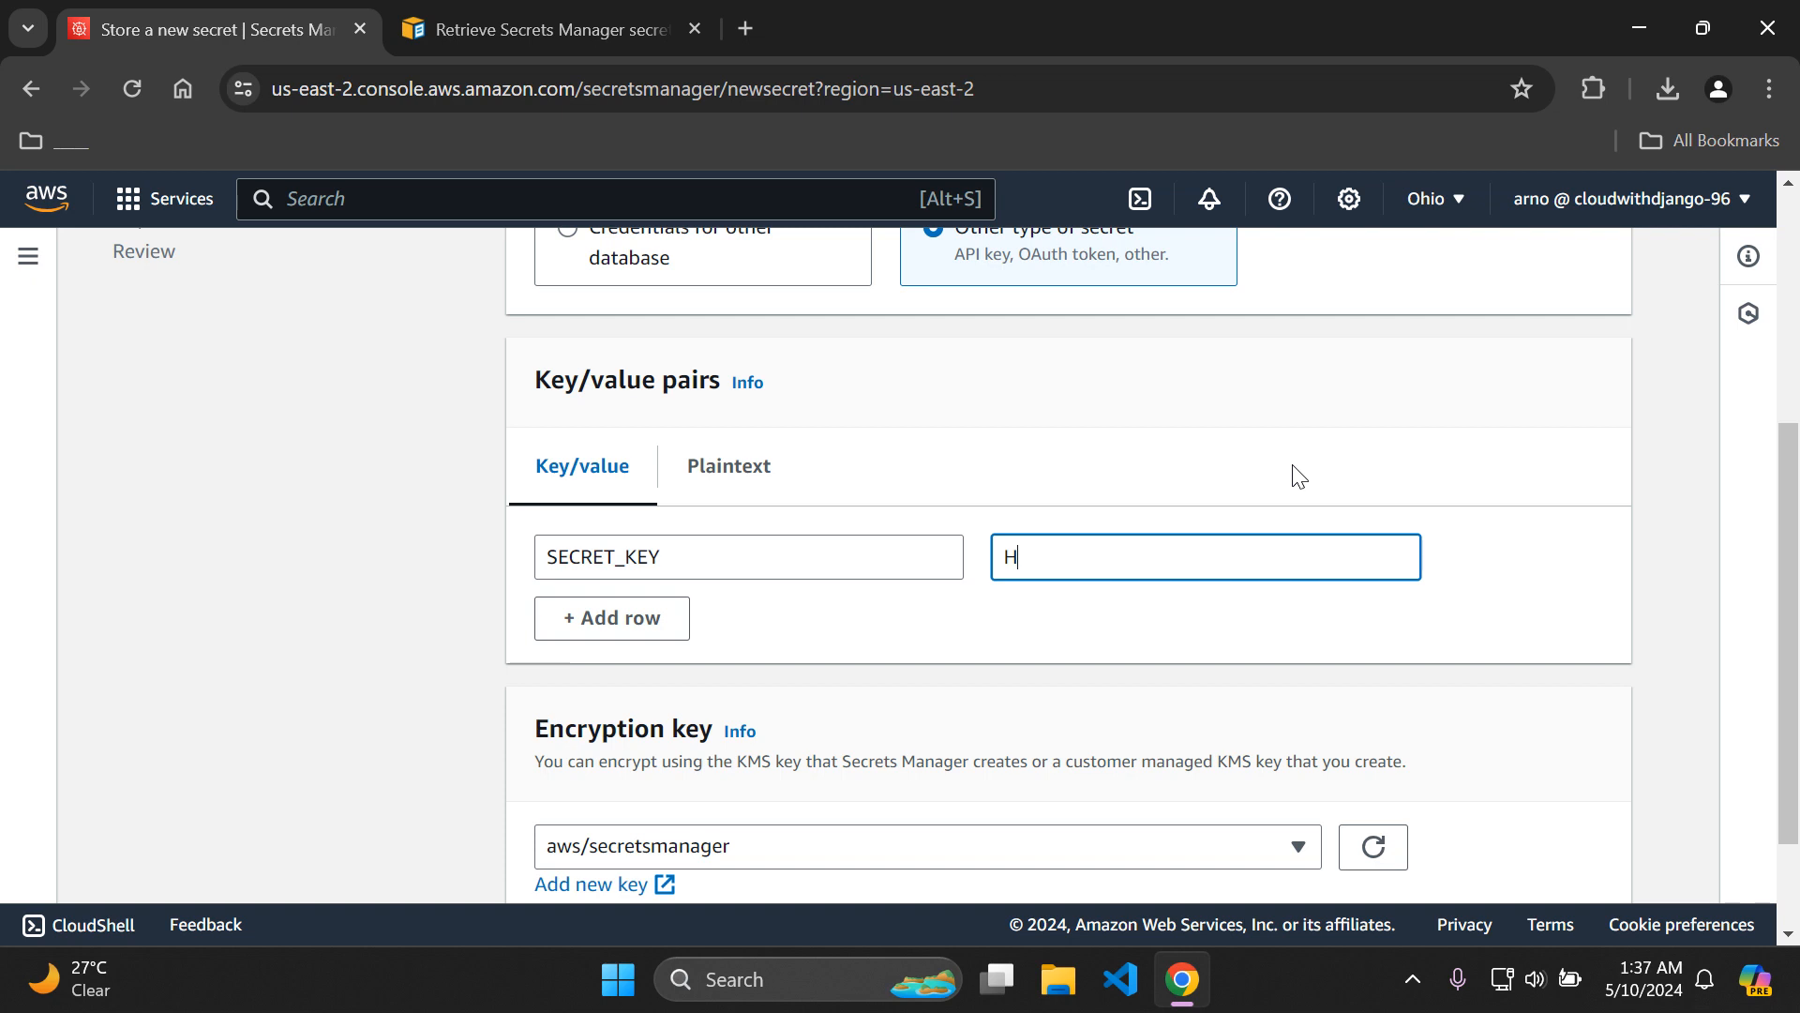
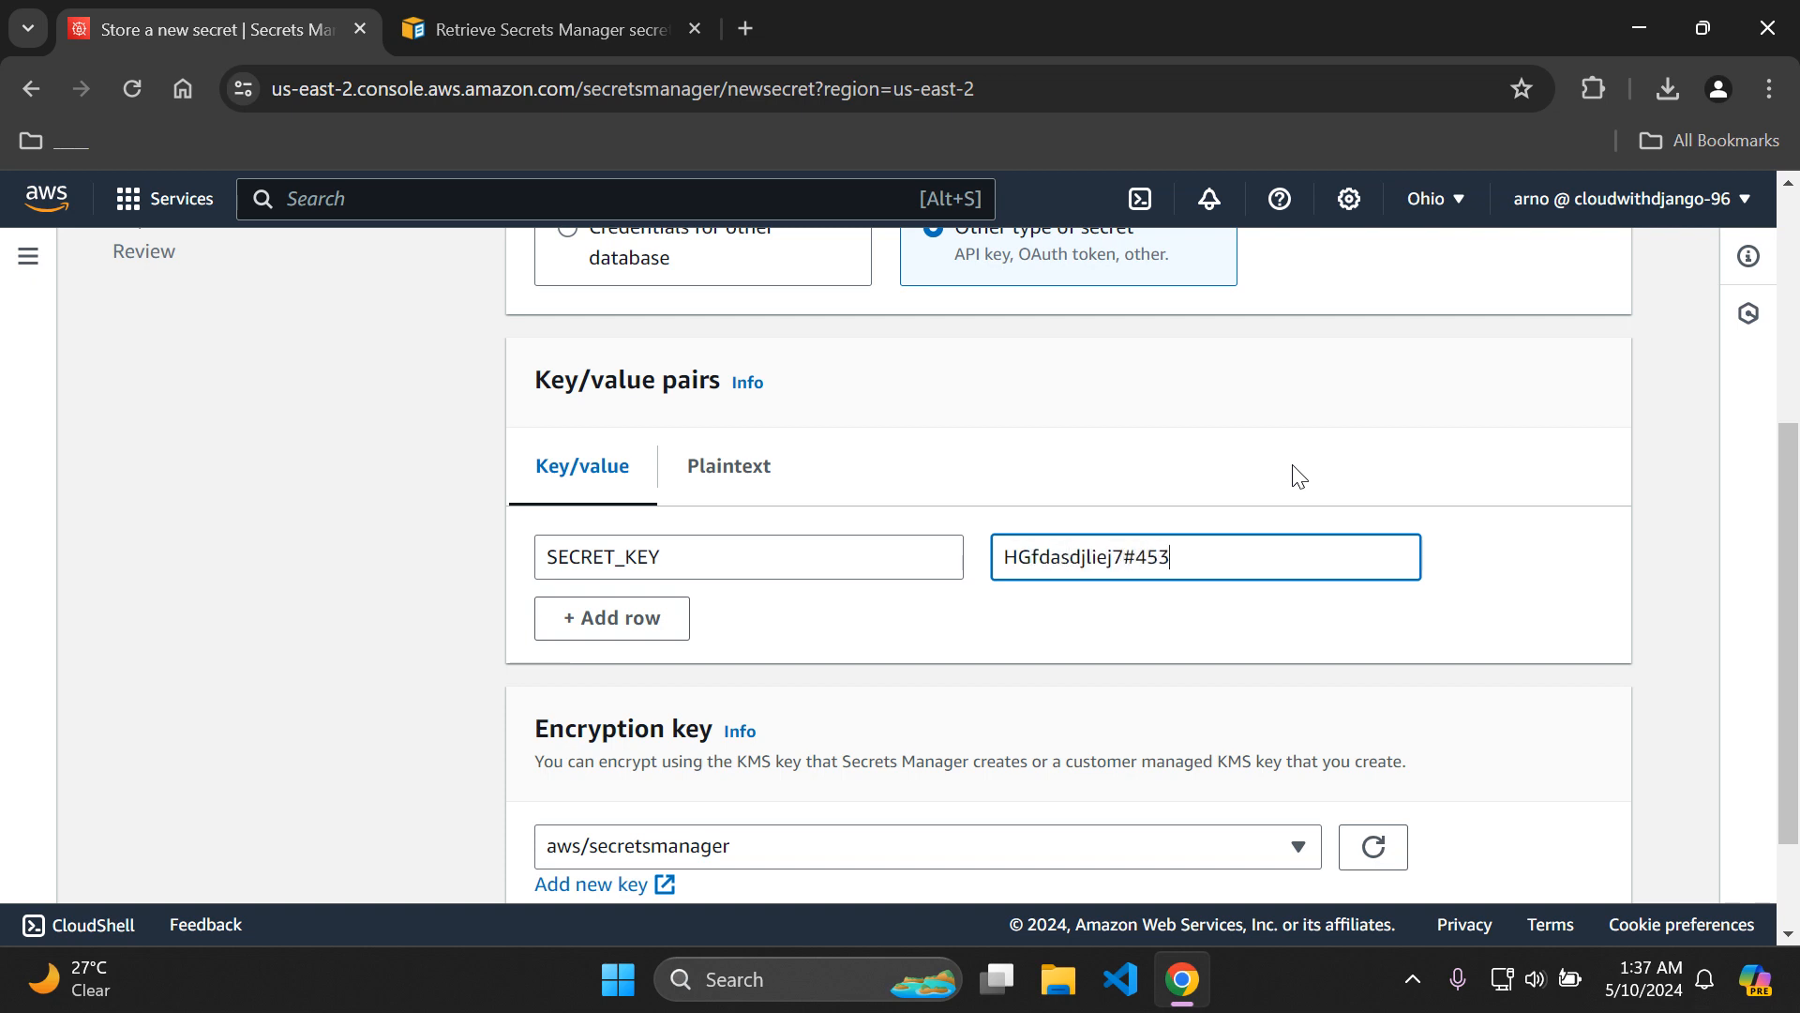
Add a second key/value pair with the key DB_NAME and the value database1.
left_click(640, 626)
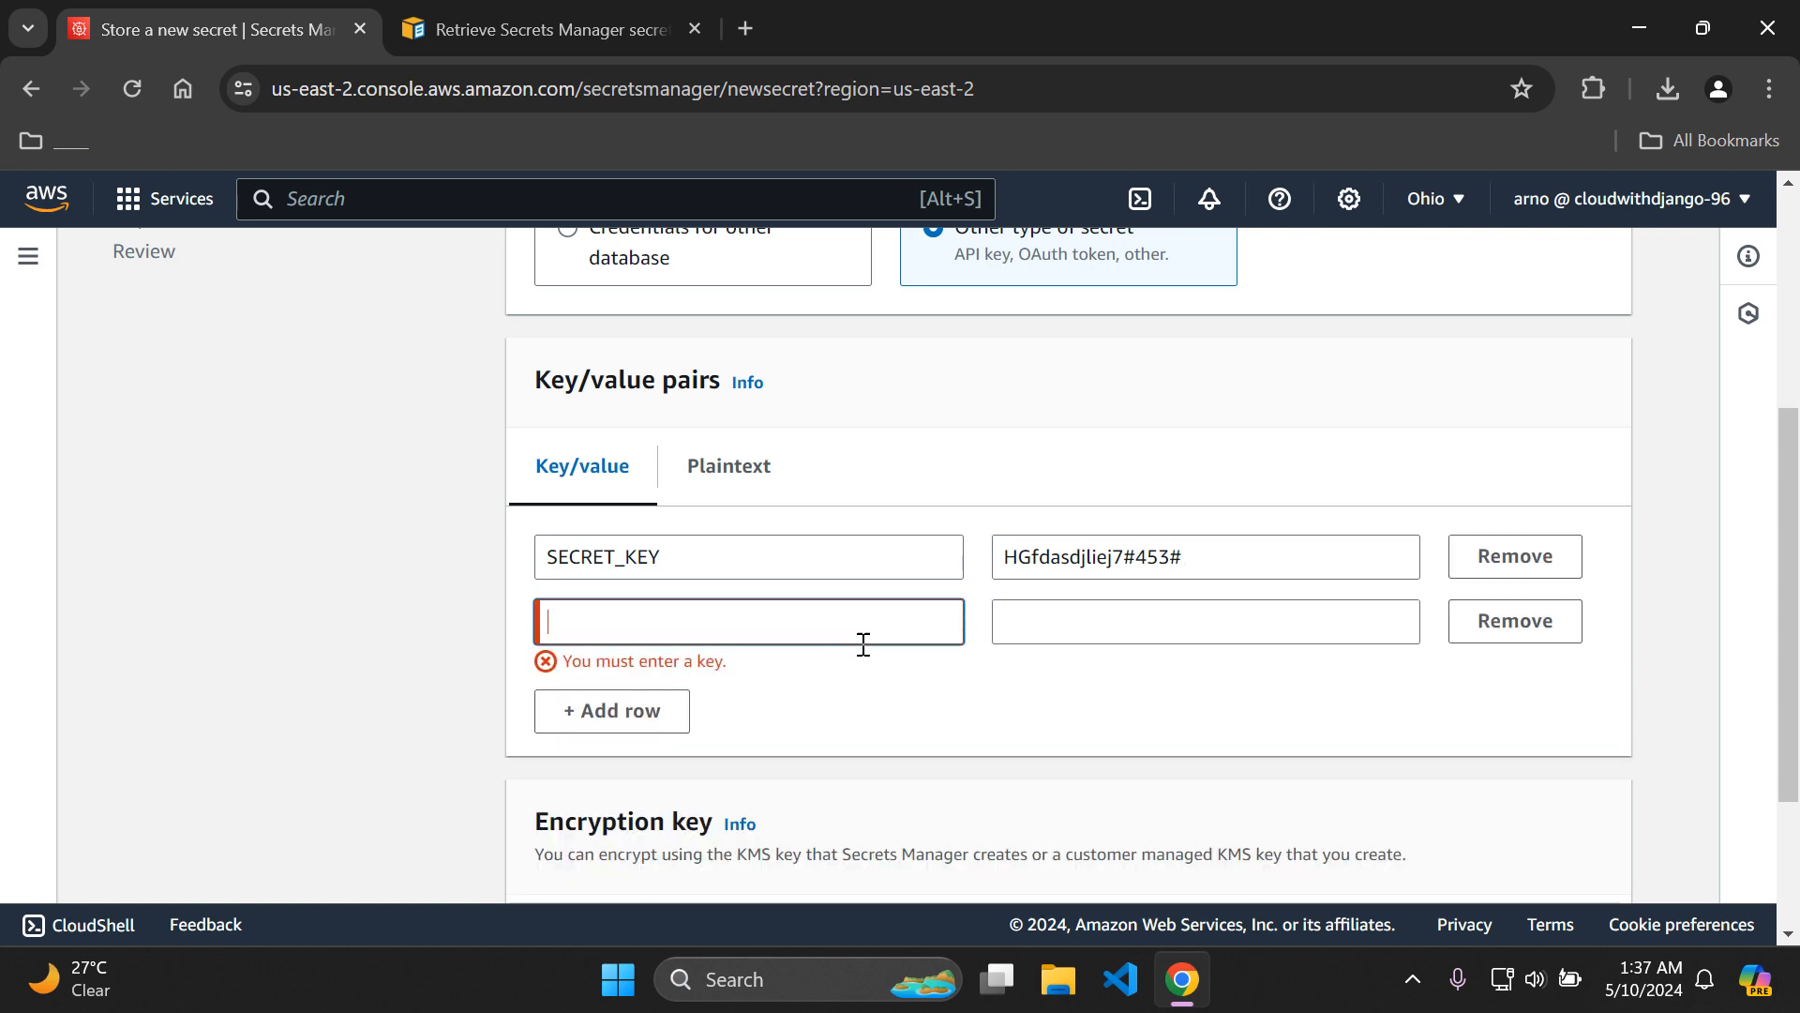
type("D")
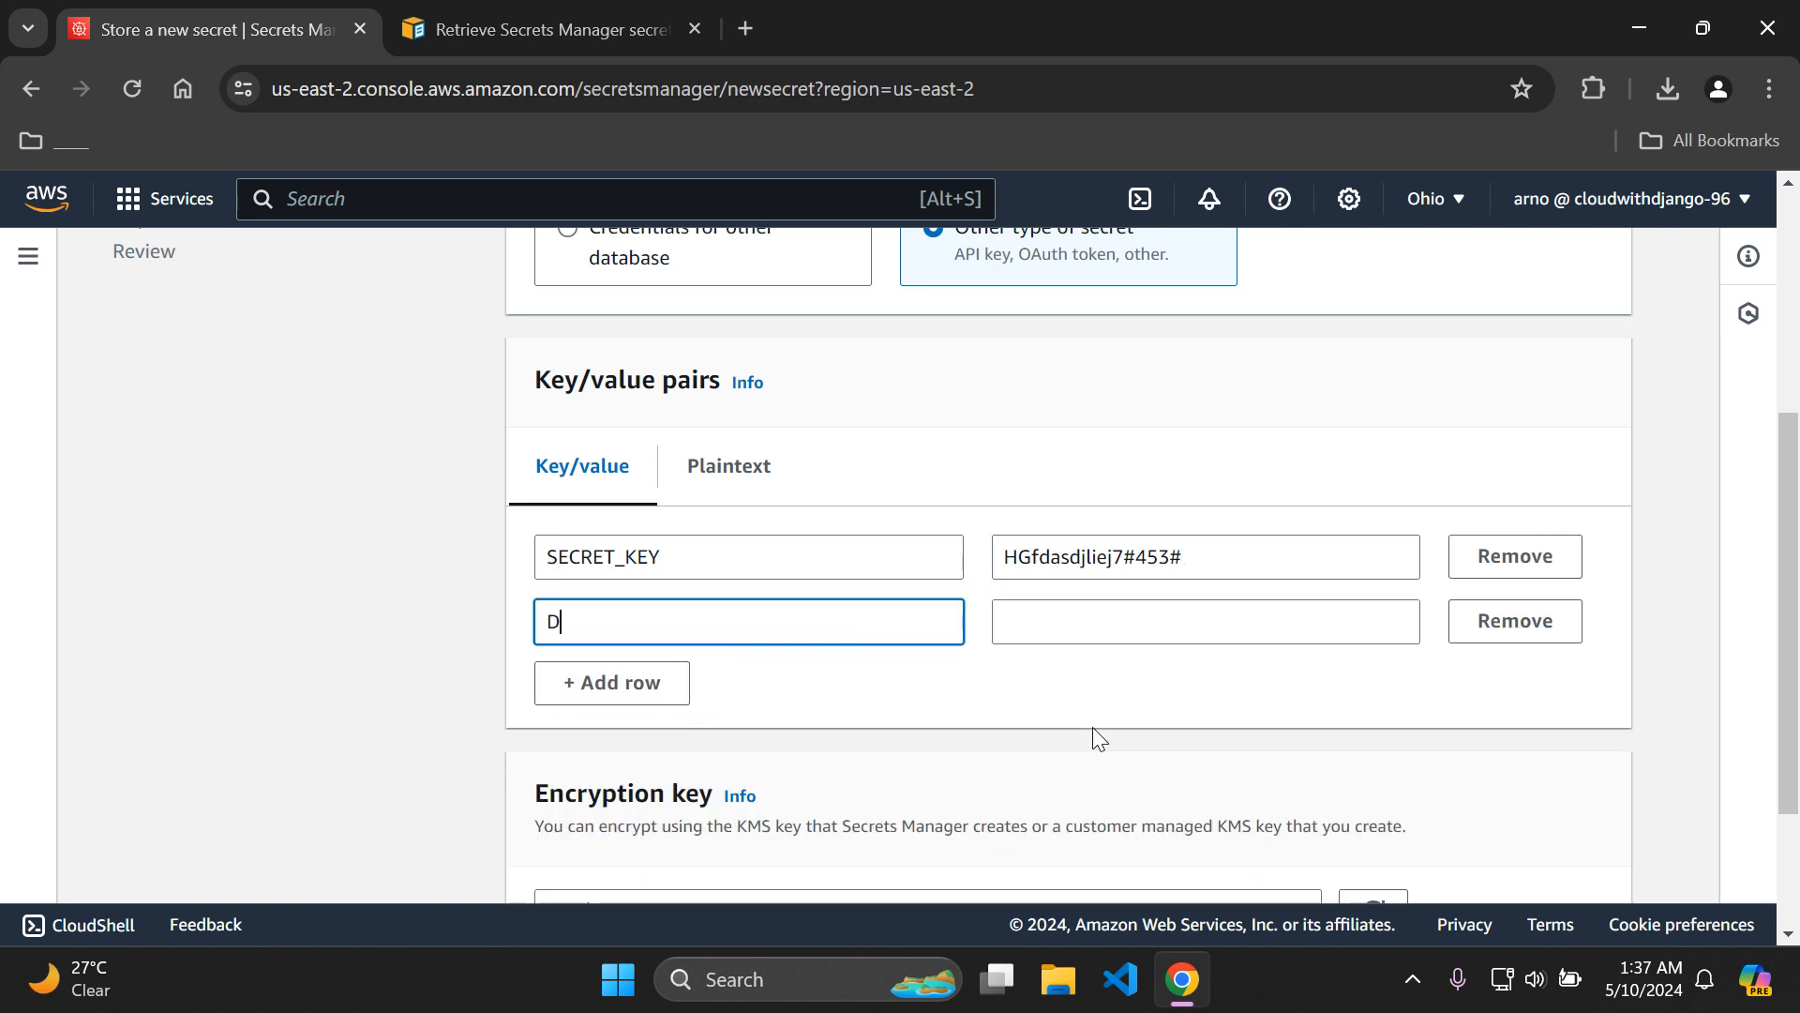
type("B_NAME")
key("Tab")
type("database1")
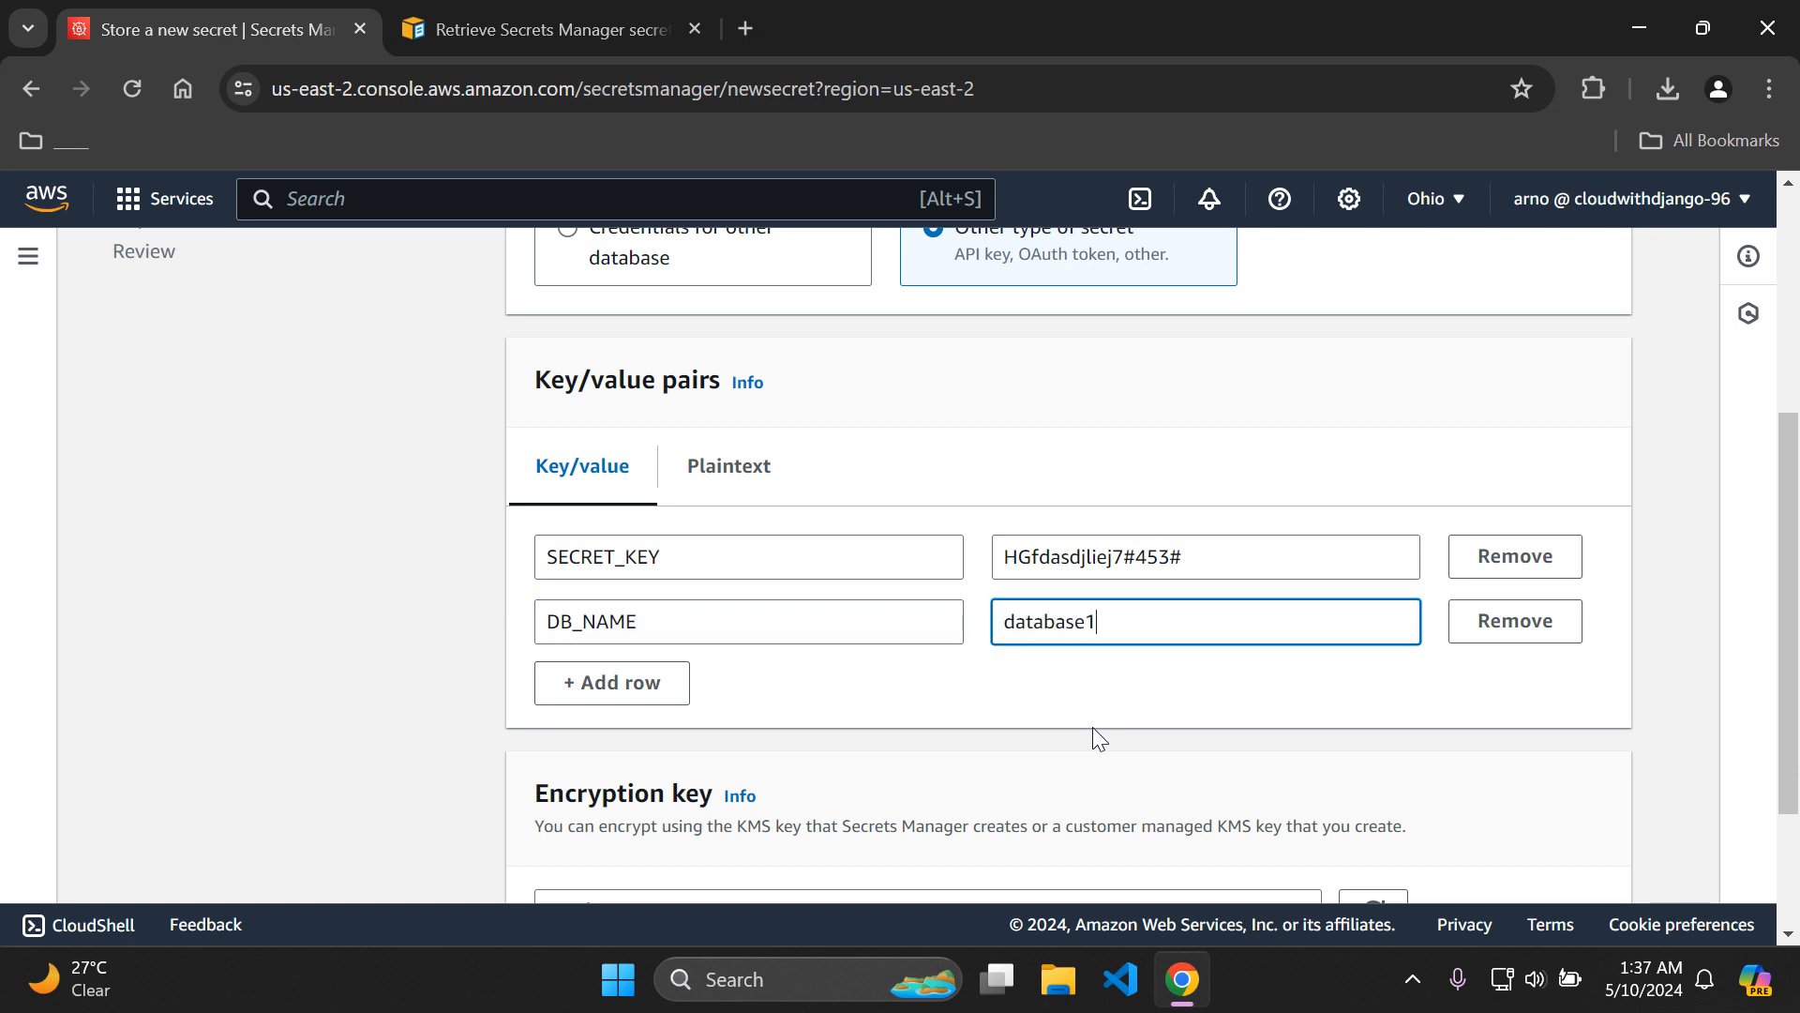
Add a third pair with the key DB_PASSWORD and the database password, and proceed with the aws/secretsmanager encryption key.
left_click(635, 683)
left_click(787, 681)
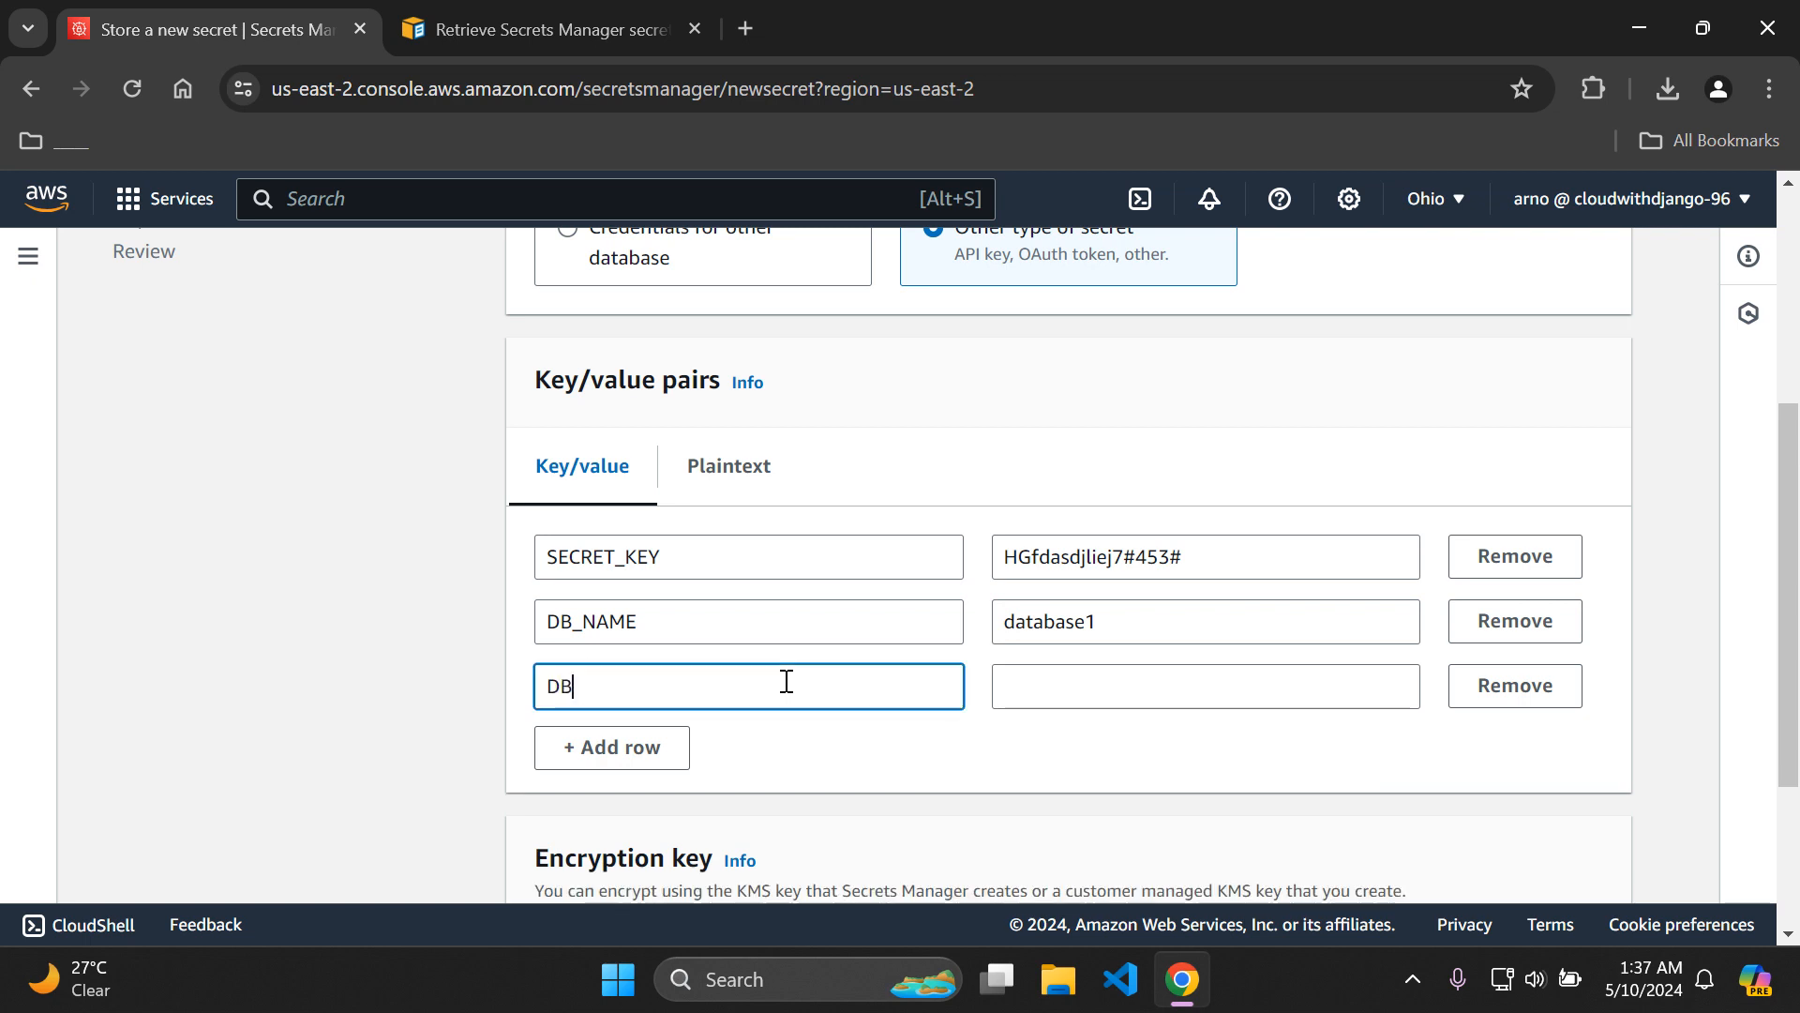
key("Tab")
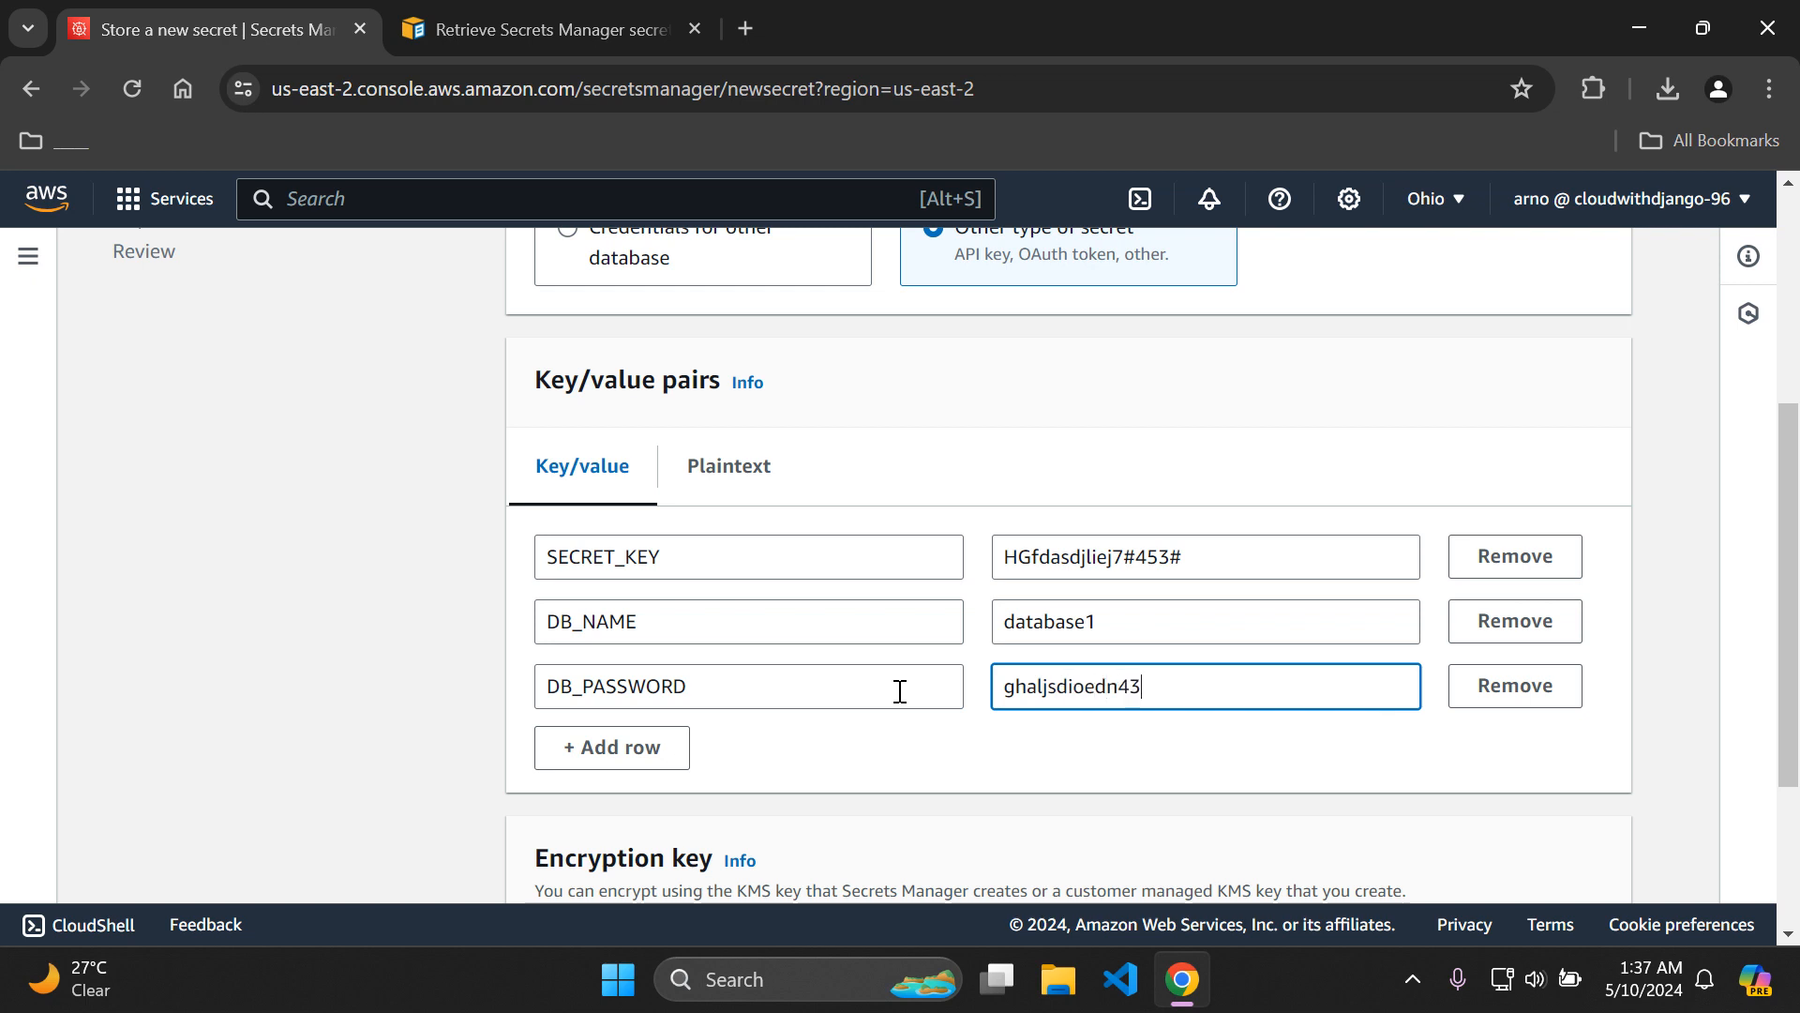
left_click(957, 750)
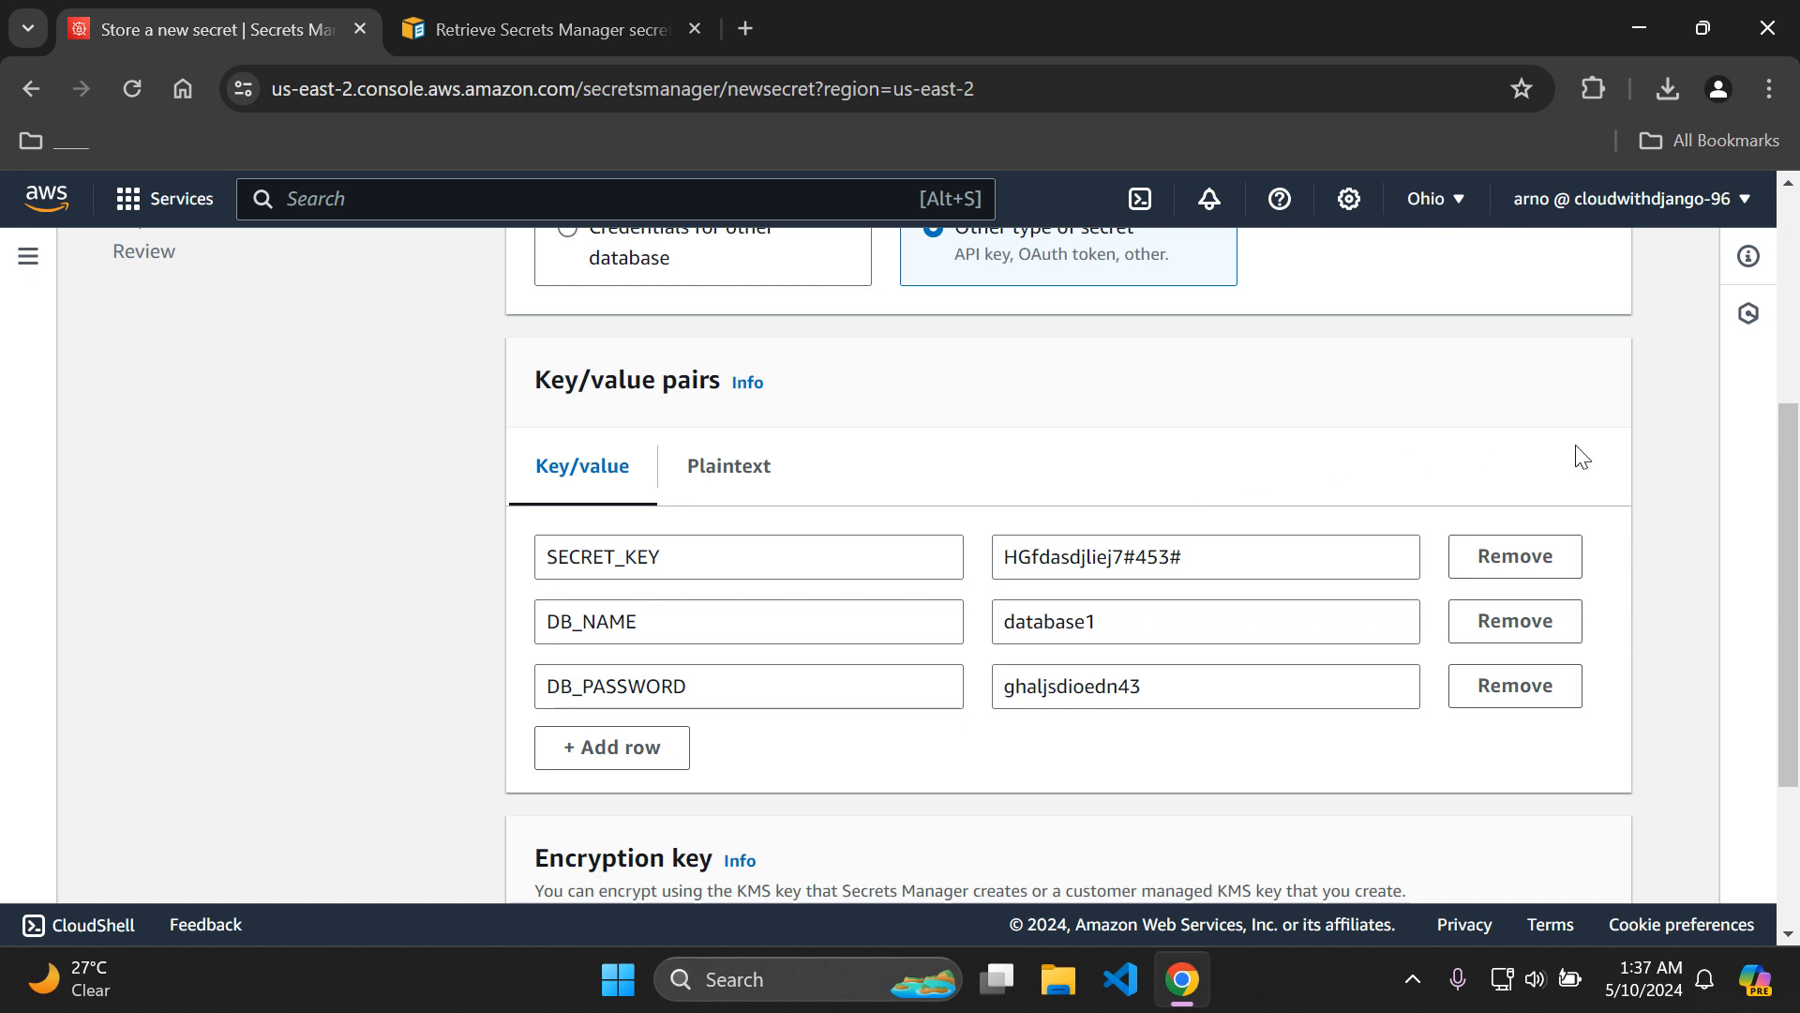
left_click_drag(1793, 455, 1797, 638)
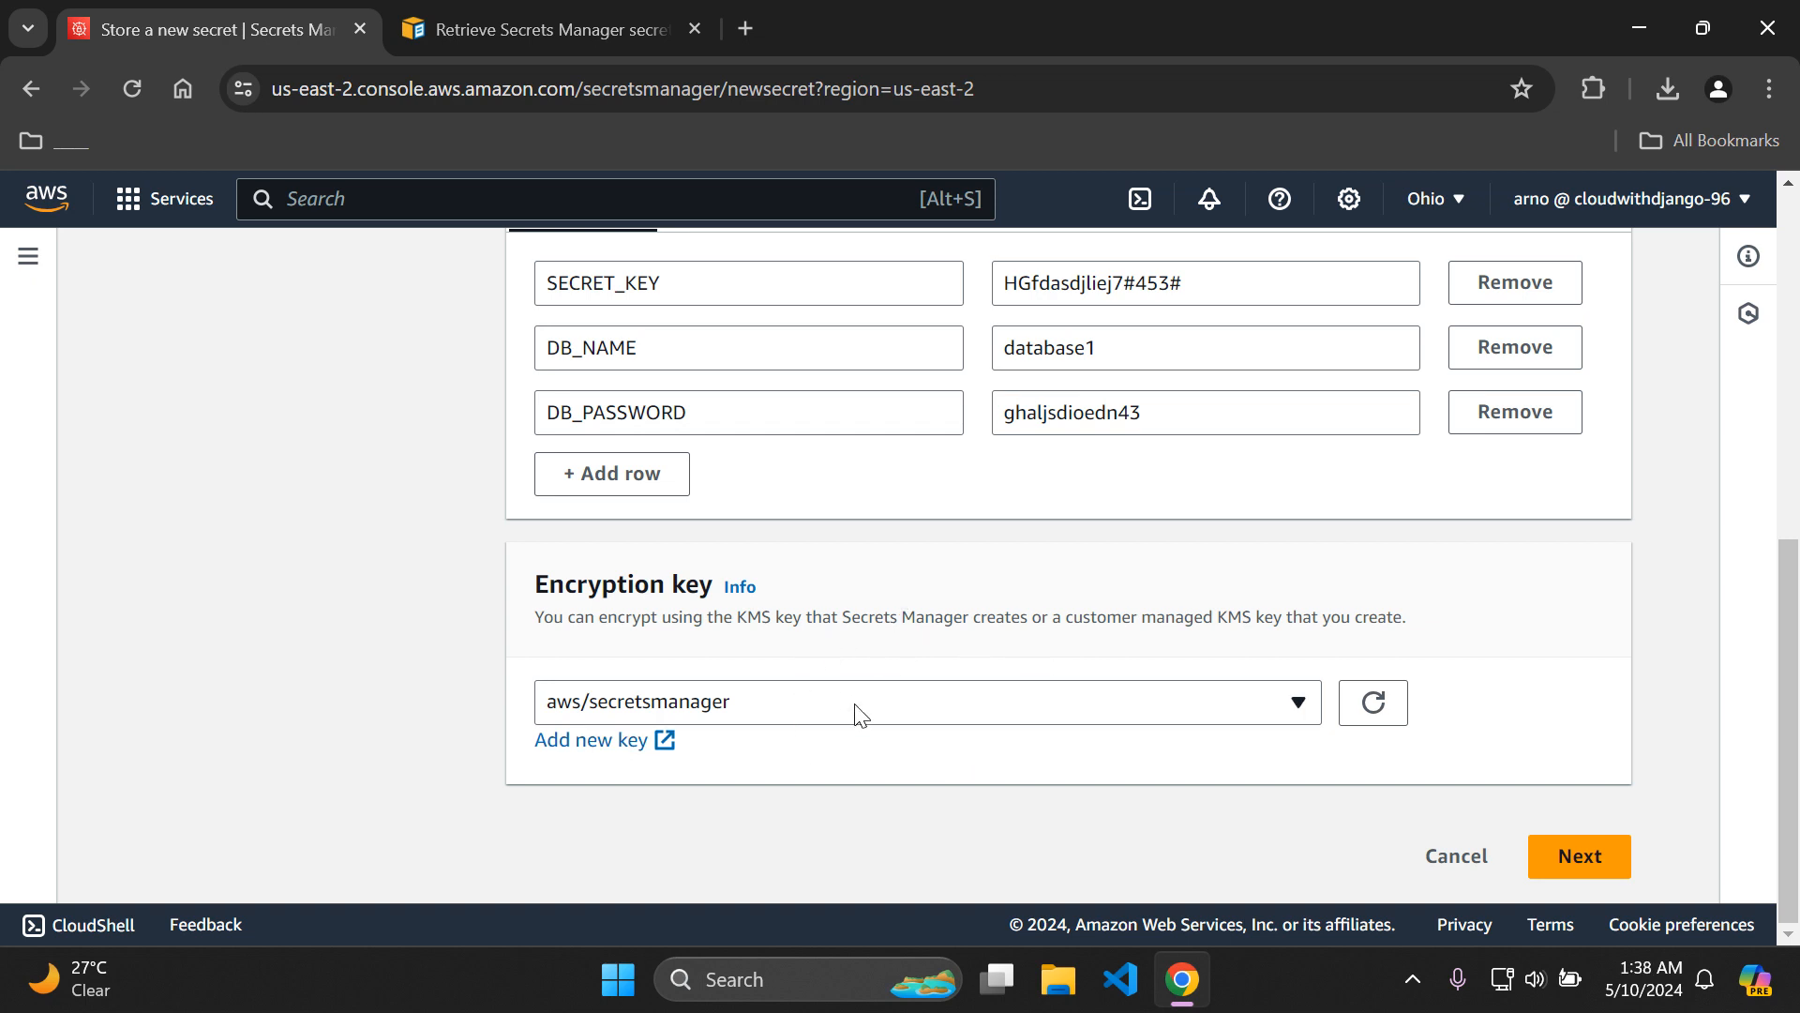
left_click(1591, 858)
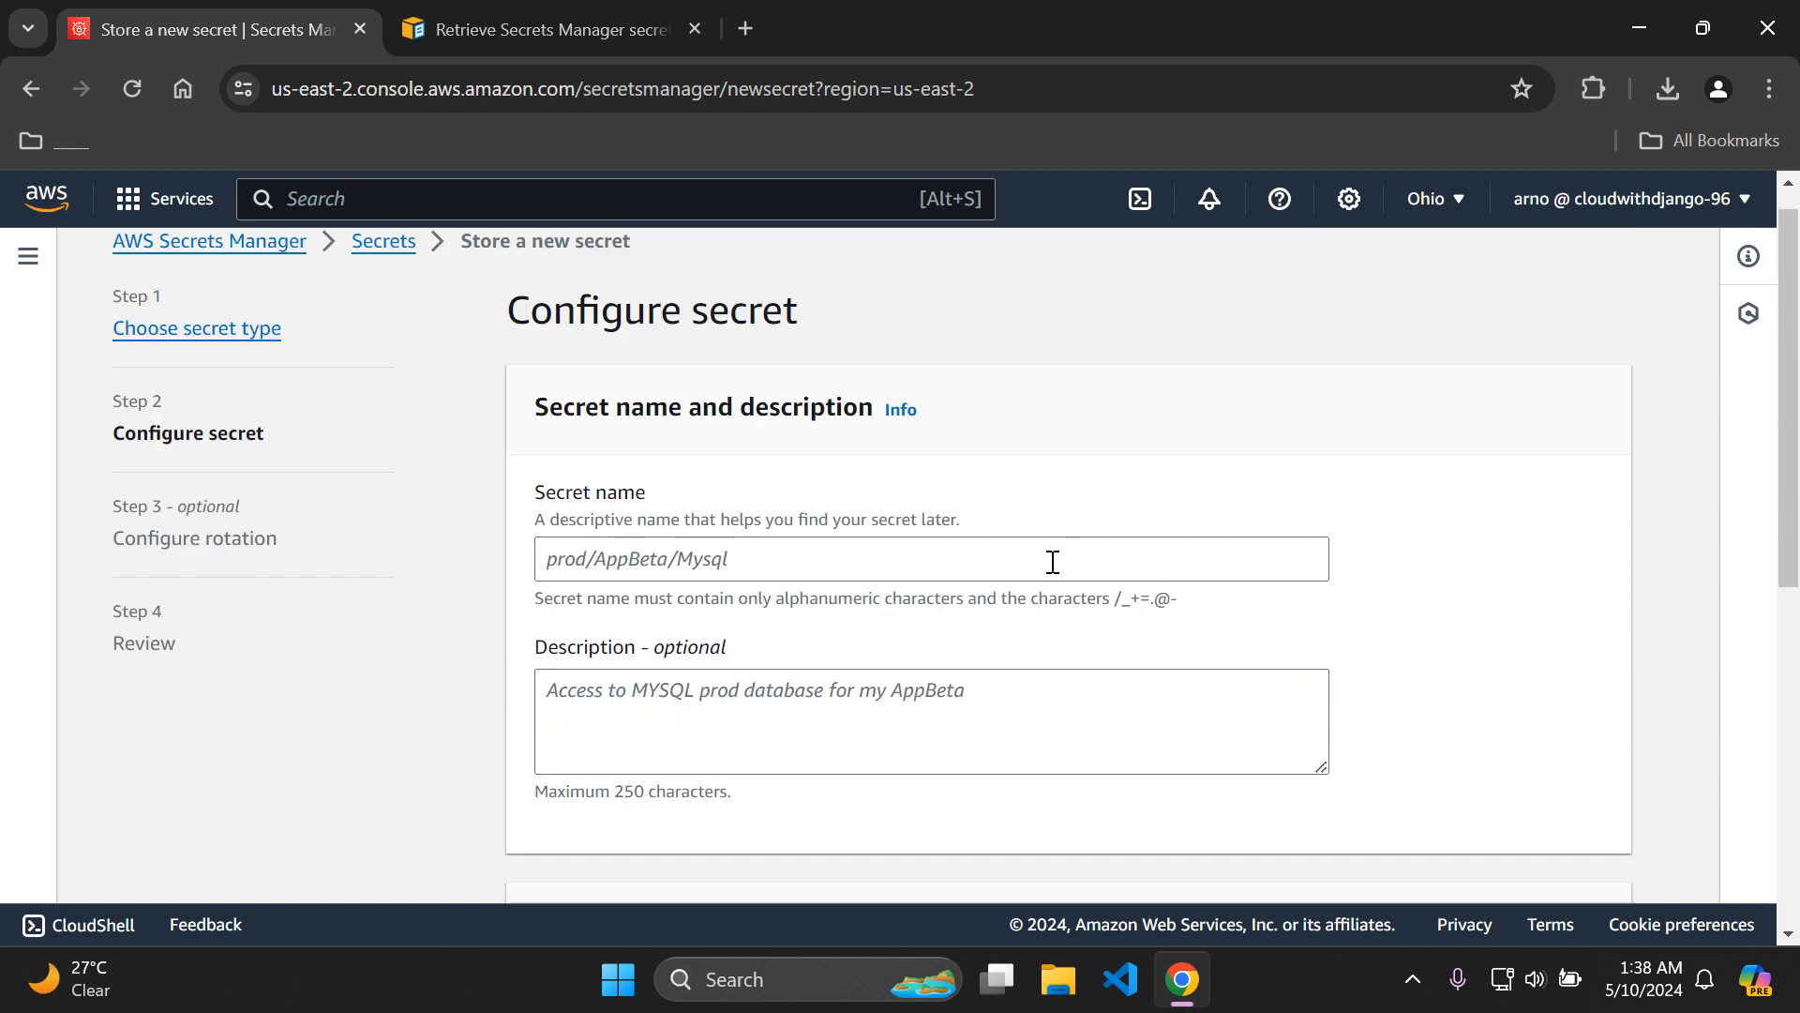
Enter environmentVariables1 as both the secret's name and description, and try to proceed to the rotation settings.
left_click(1053, 562)
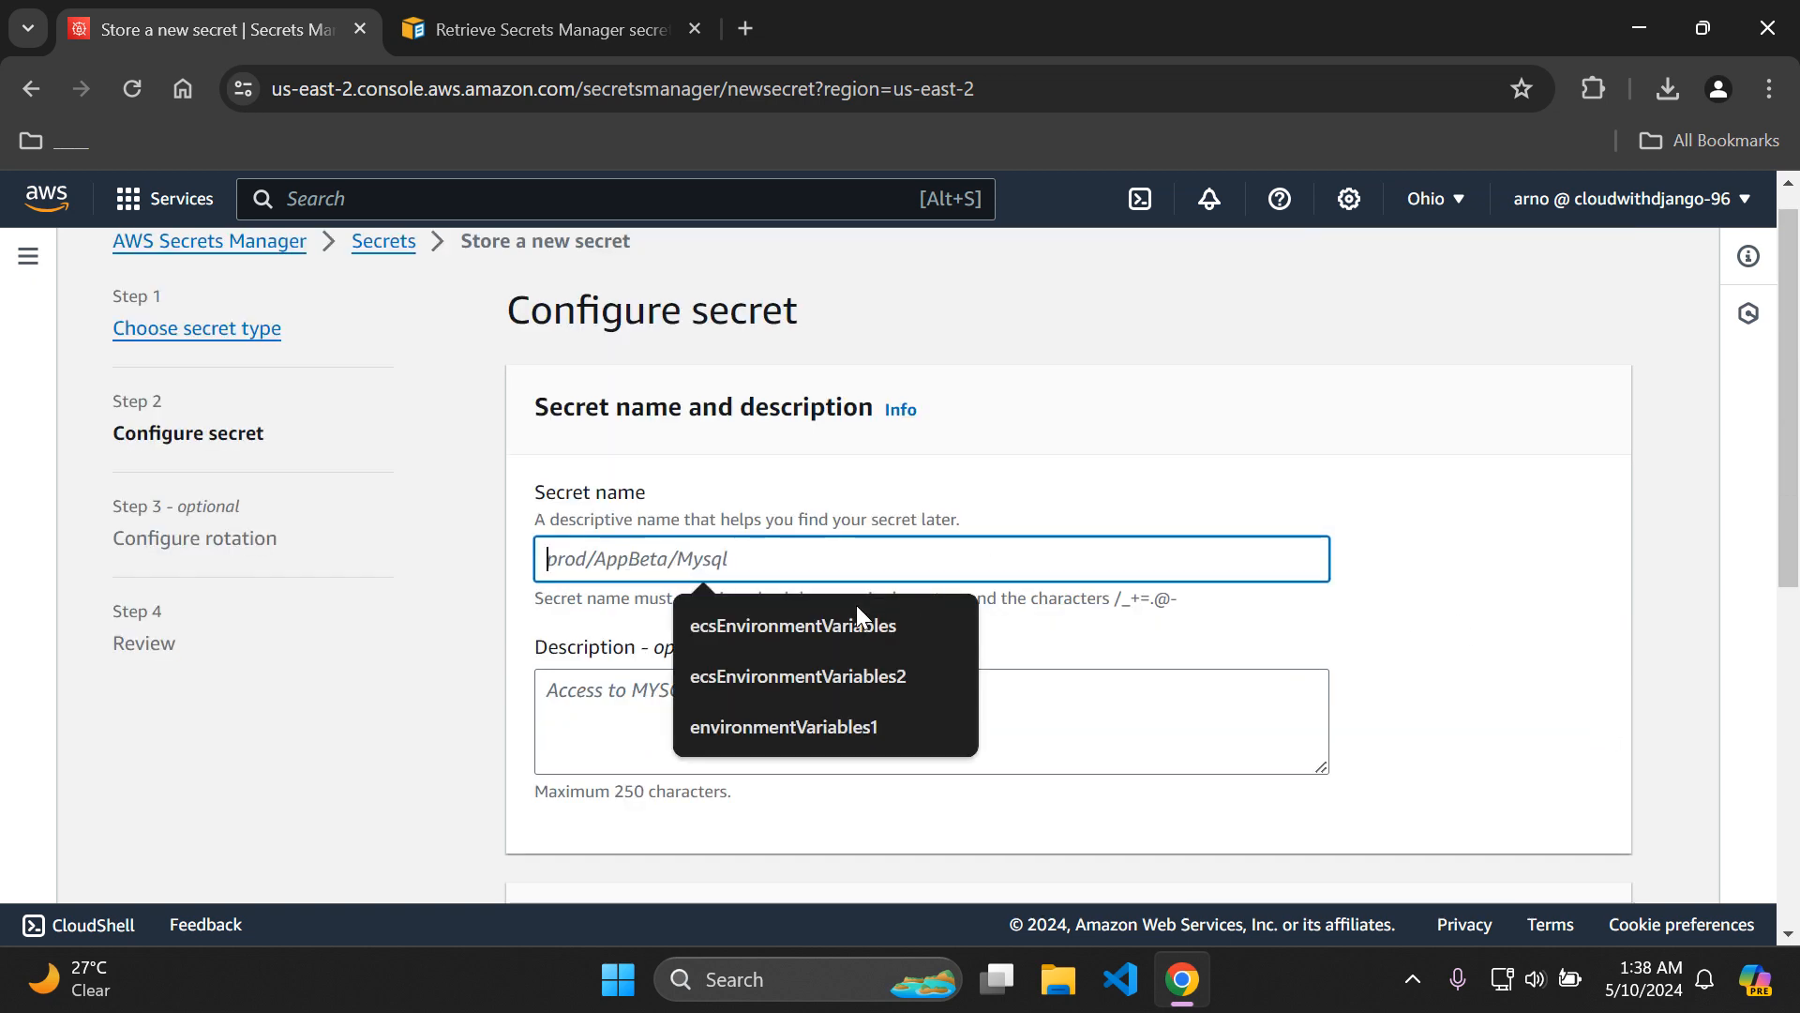
left_click(823, 728)
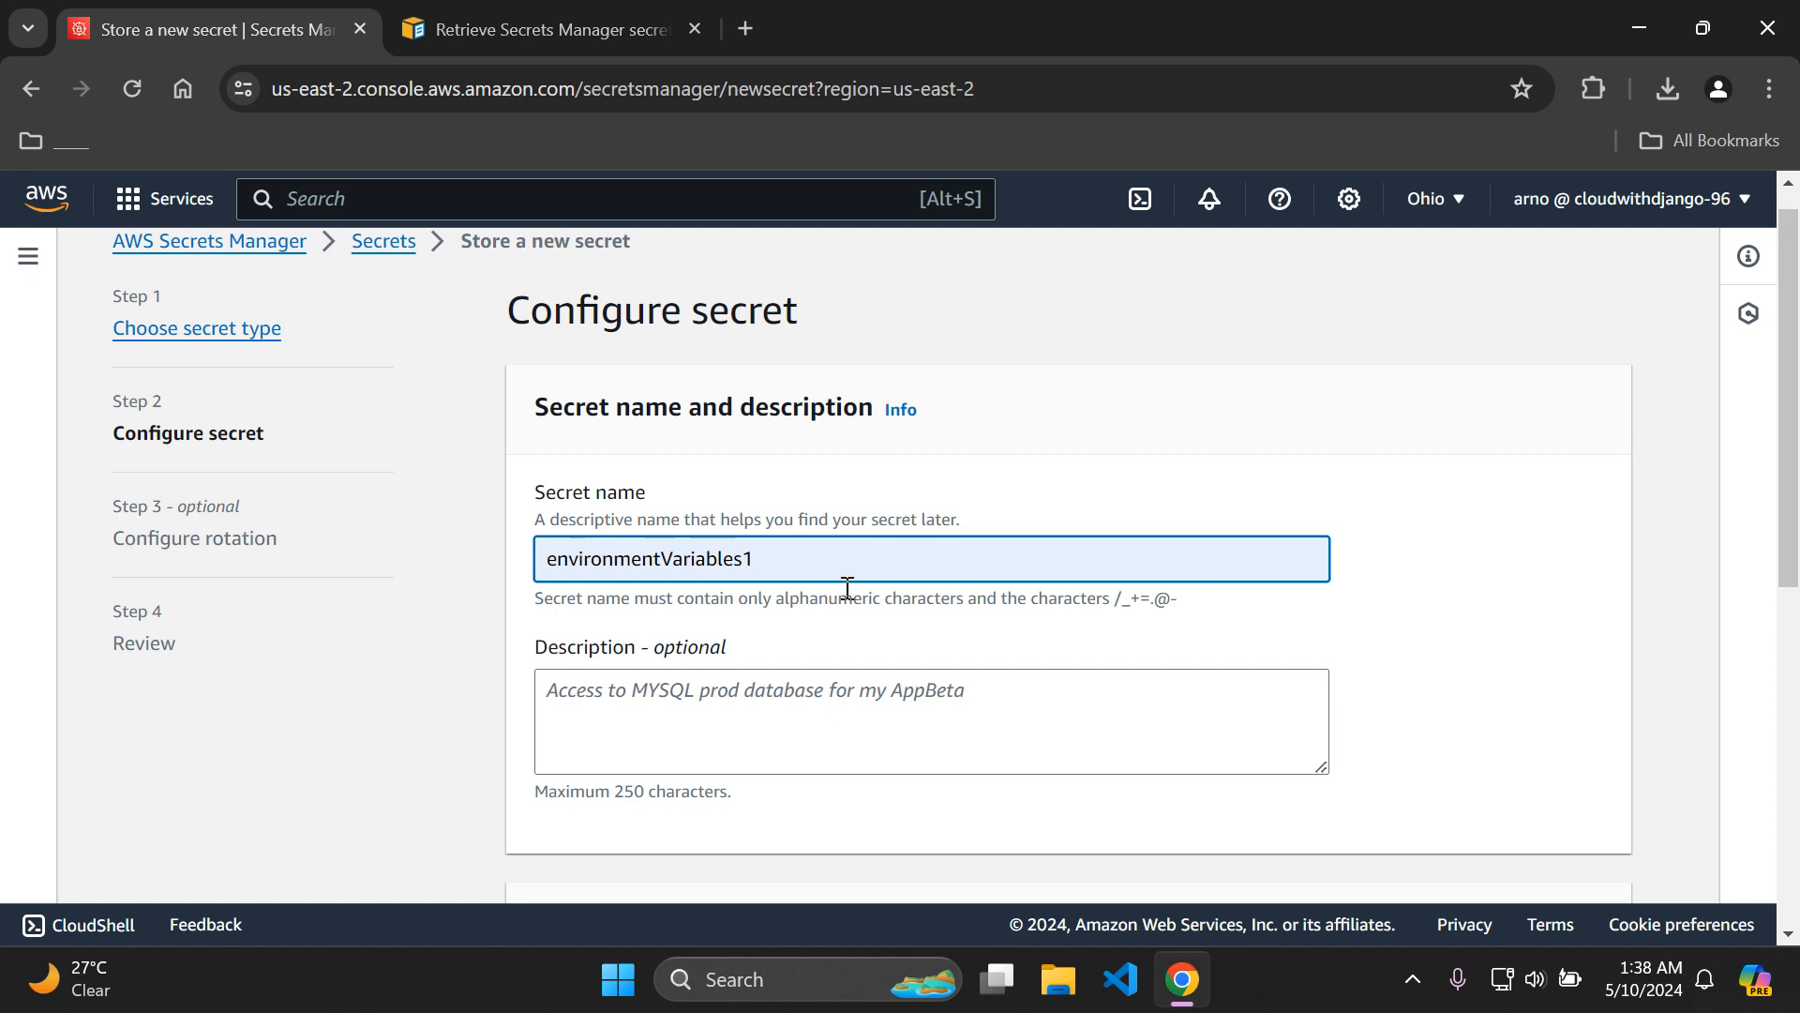
key("ctrl+a")
key("ctrl+c")
left_click(872, 673)
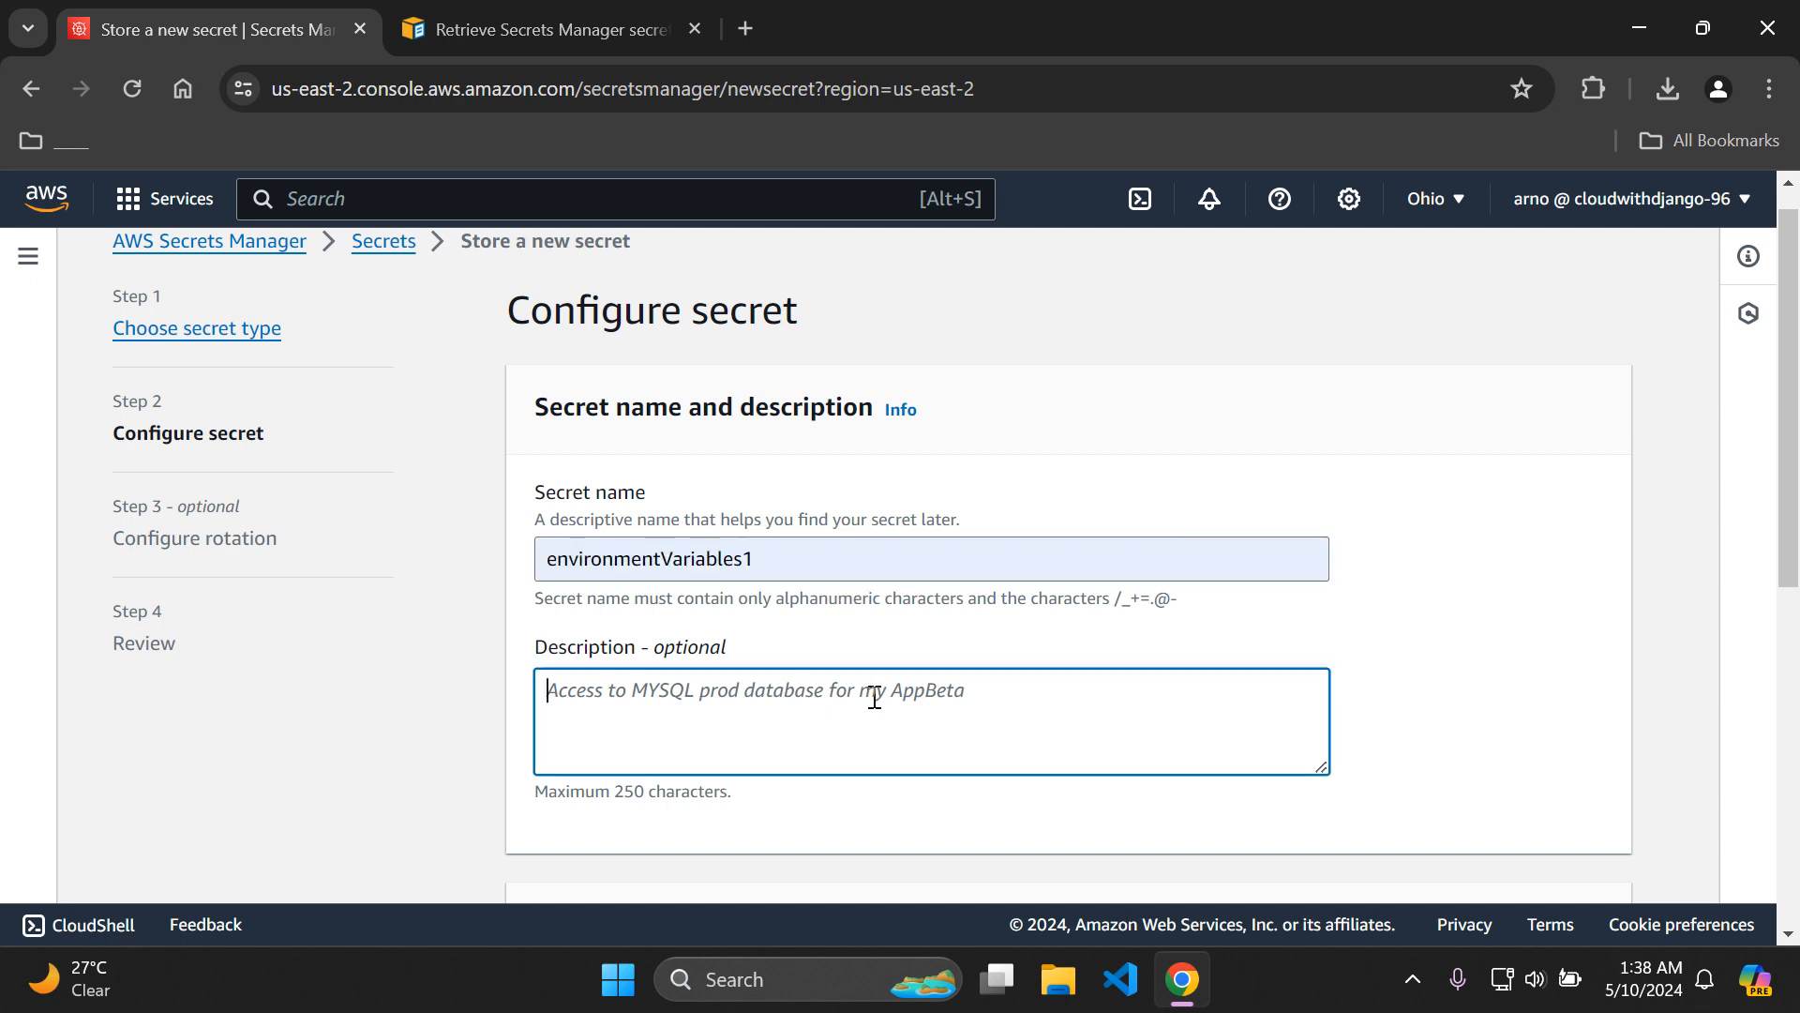
key("ctrl+v")
left_click(1198, 650)
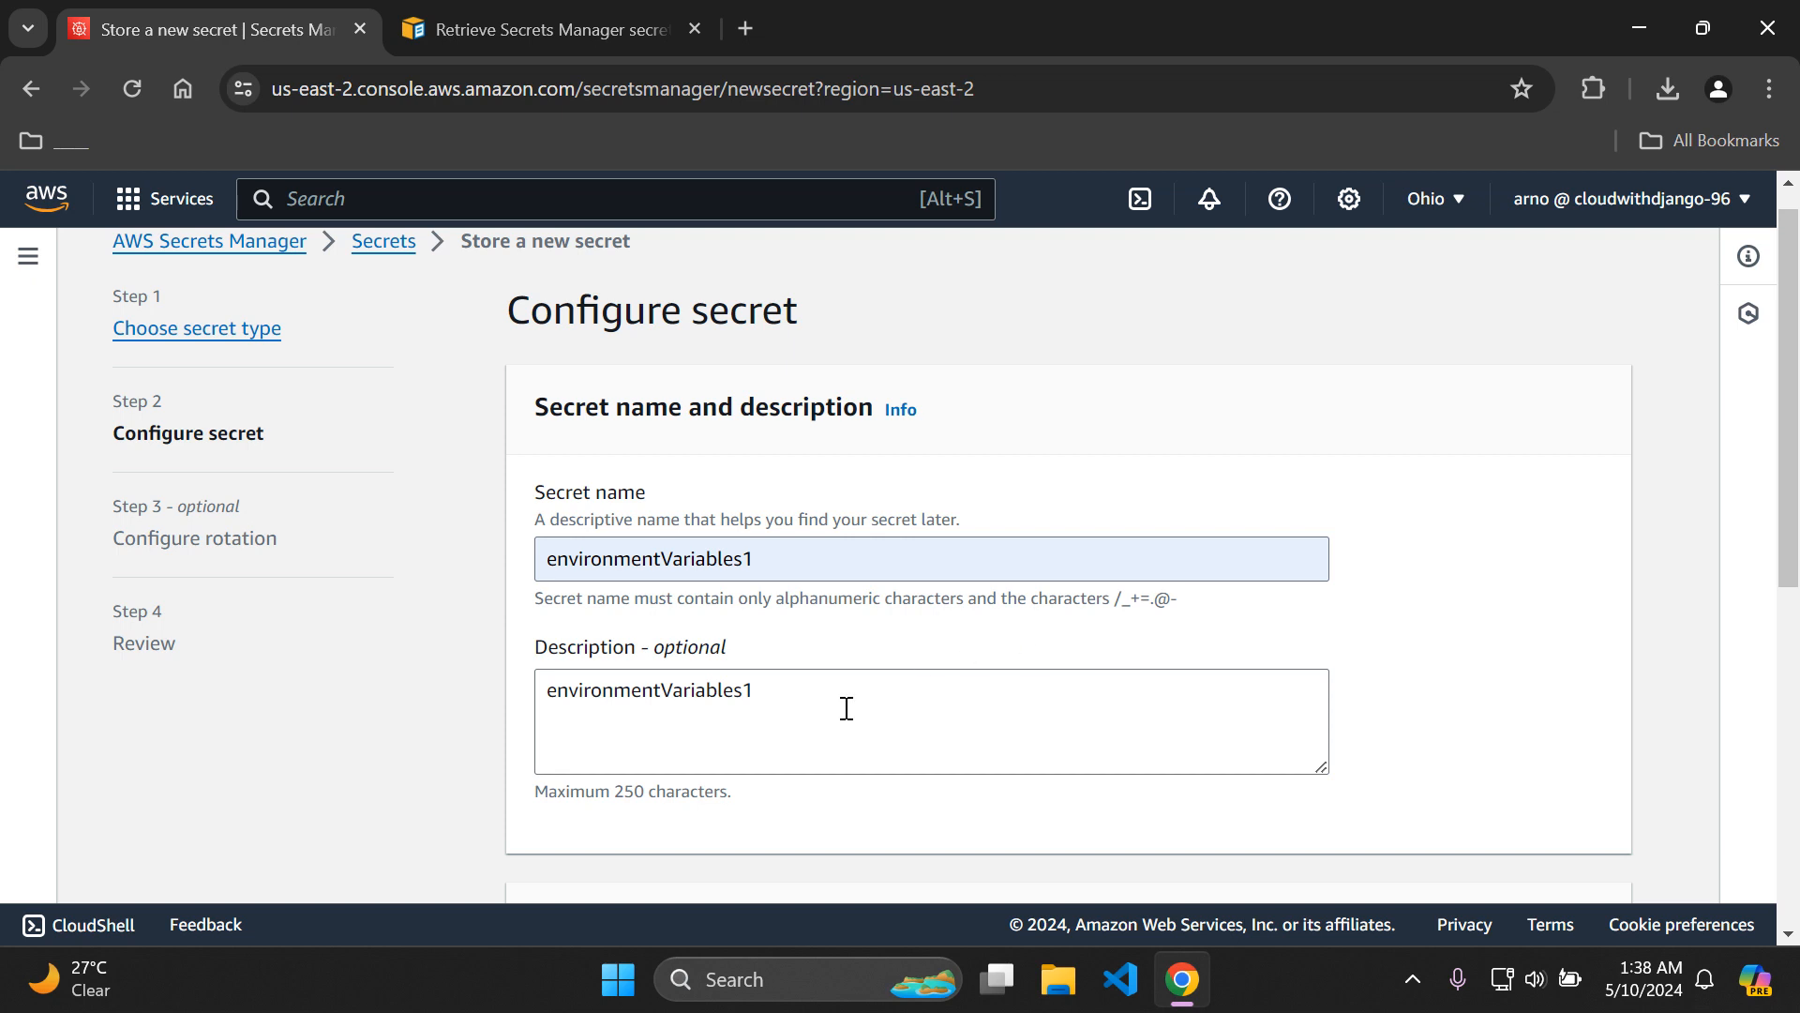
left_click_drag(1797, 431, 1789, 769)
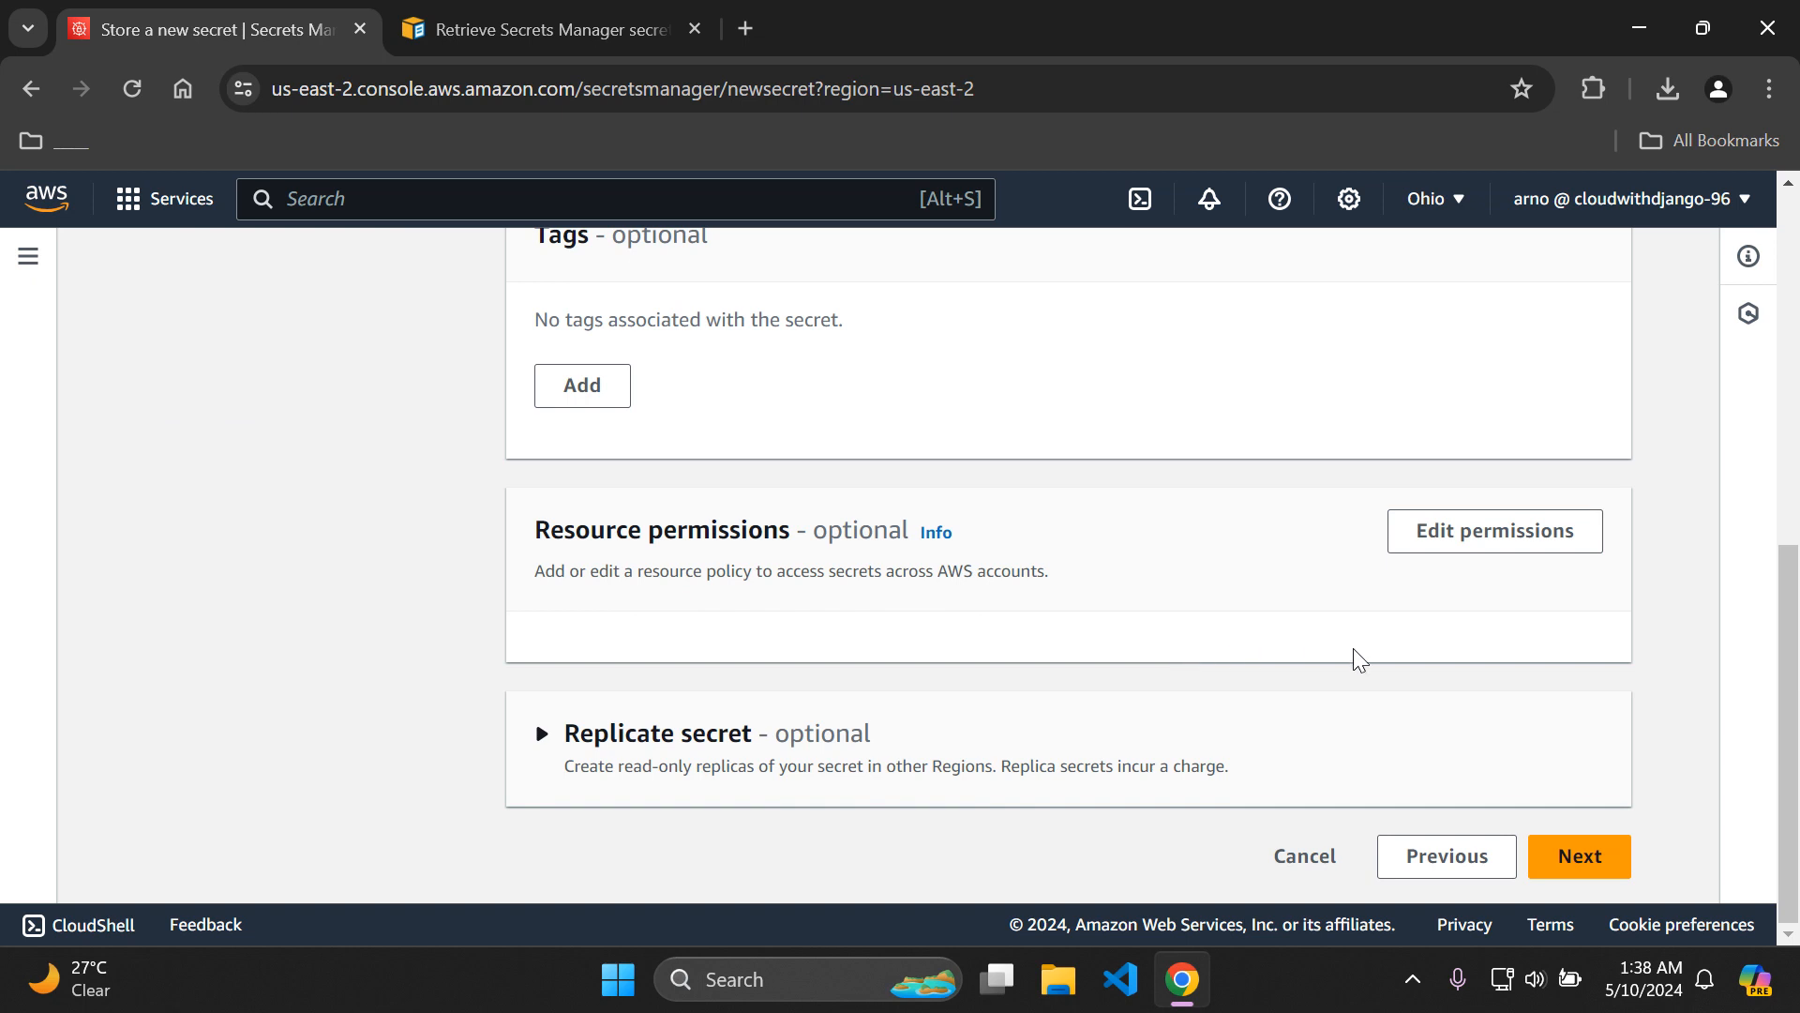
left_click(1580, 856)
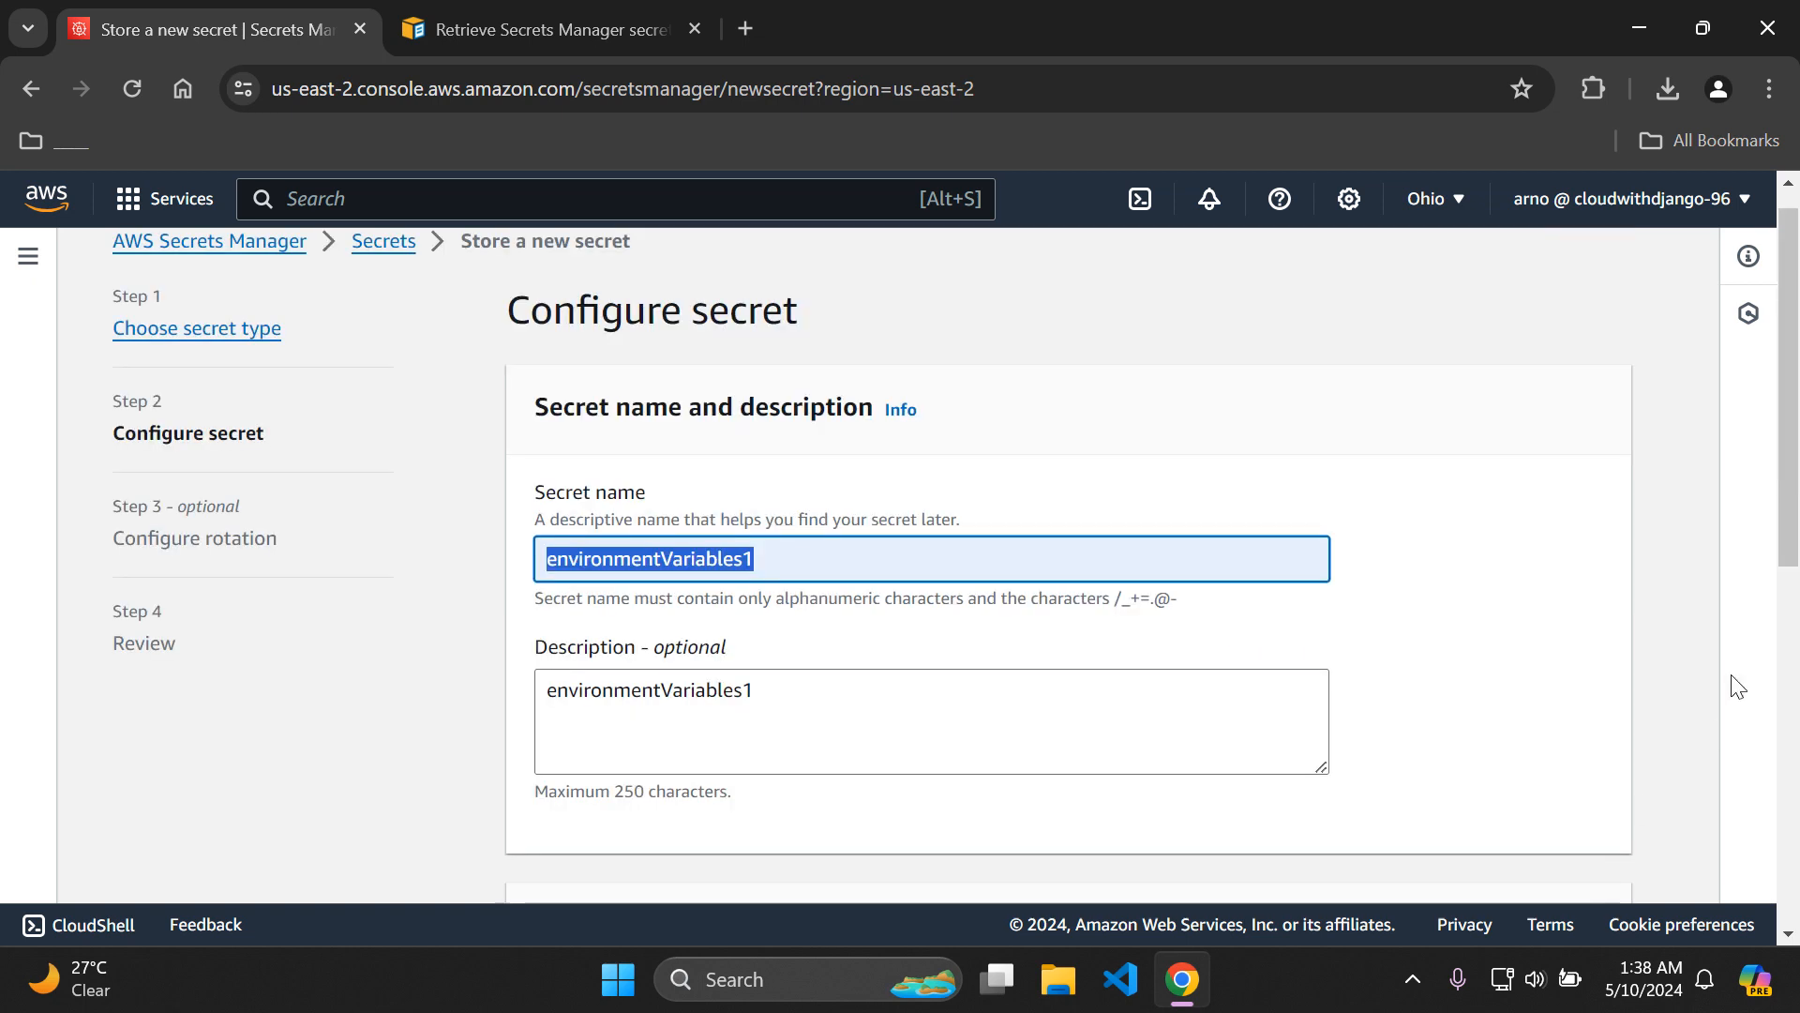
Change the secret's name and description to environmentVariables2 and proceed to the rotation settings.
scroll(1790, 555, "down", 3)
scroll(1791, 555, "down", 5)
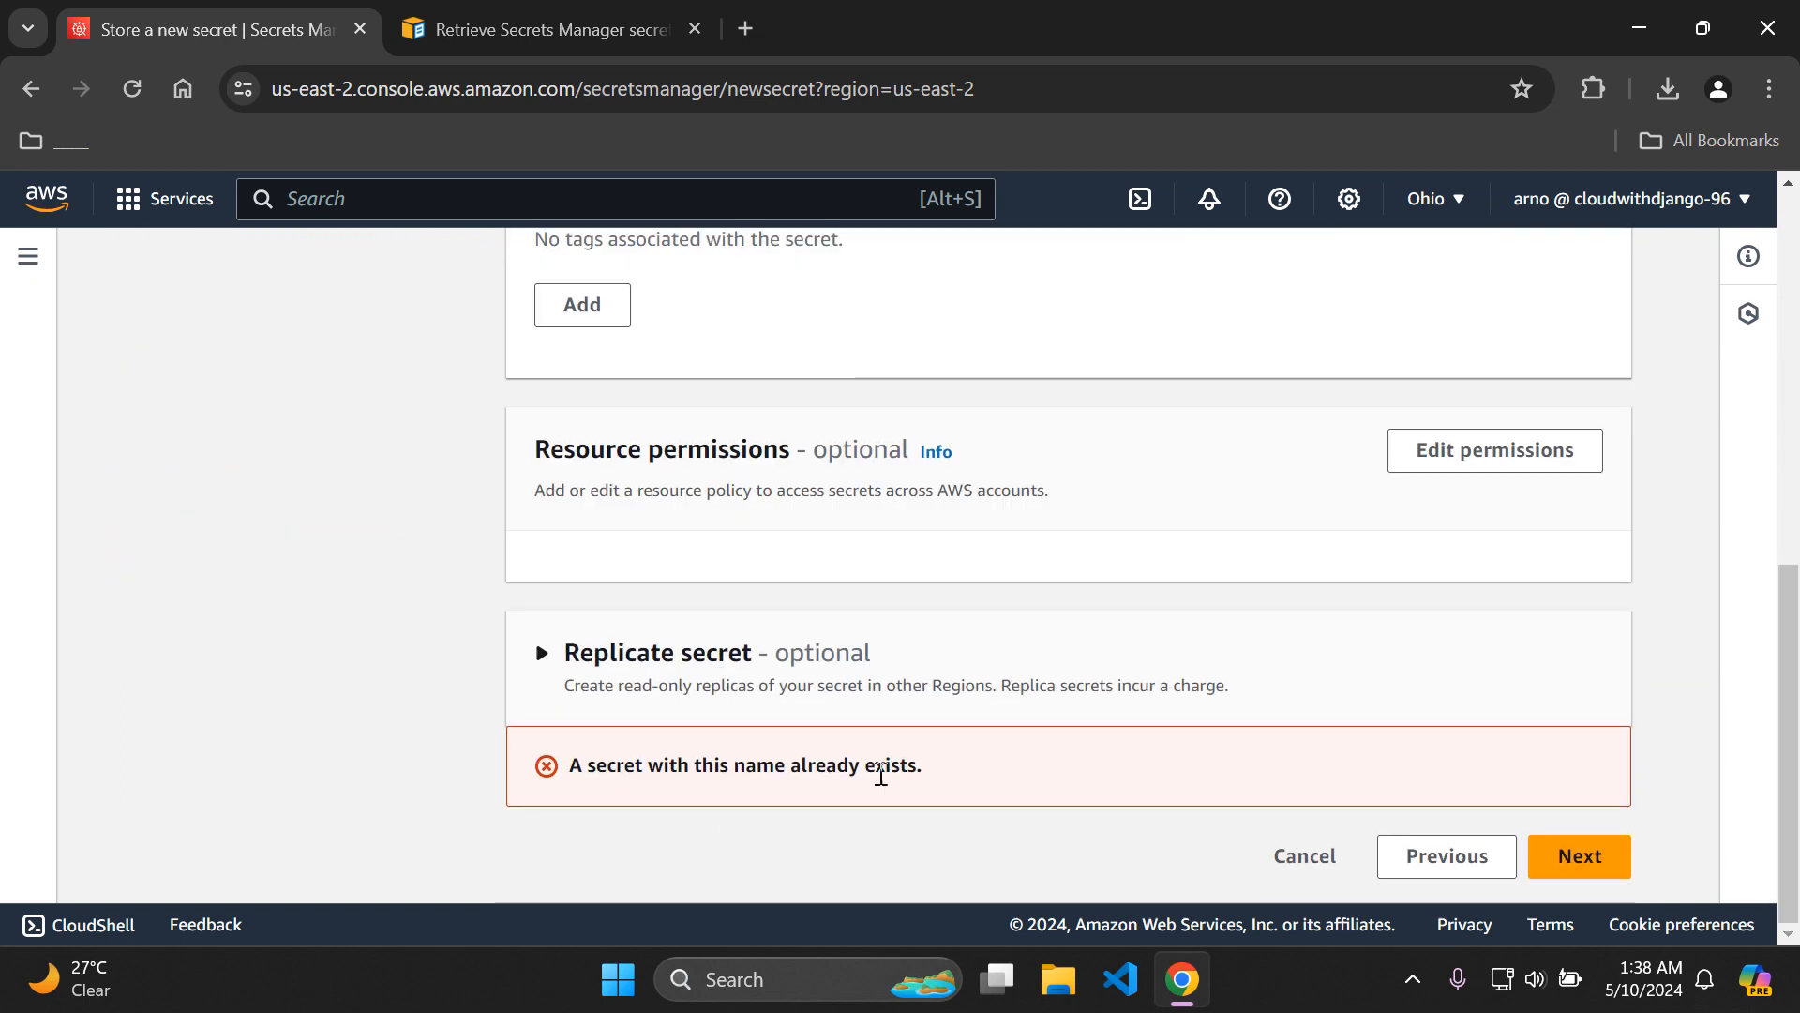
left_click_drag(1791, 686, 1796, 317)
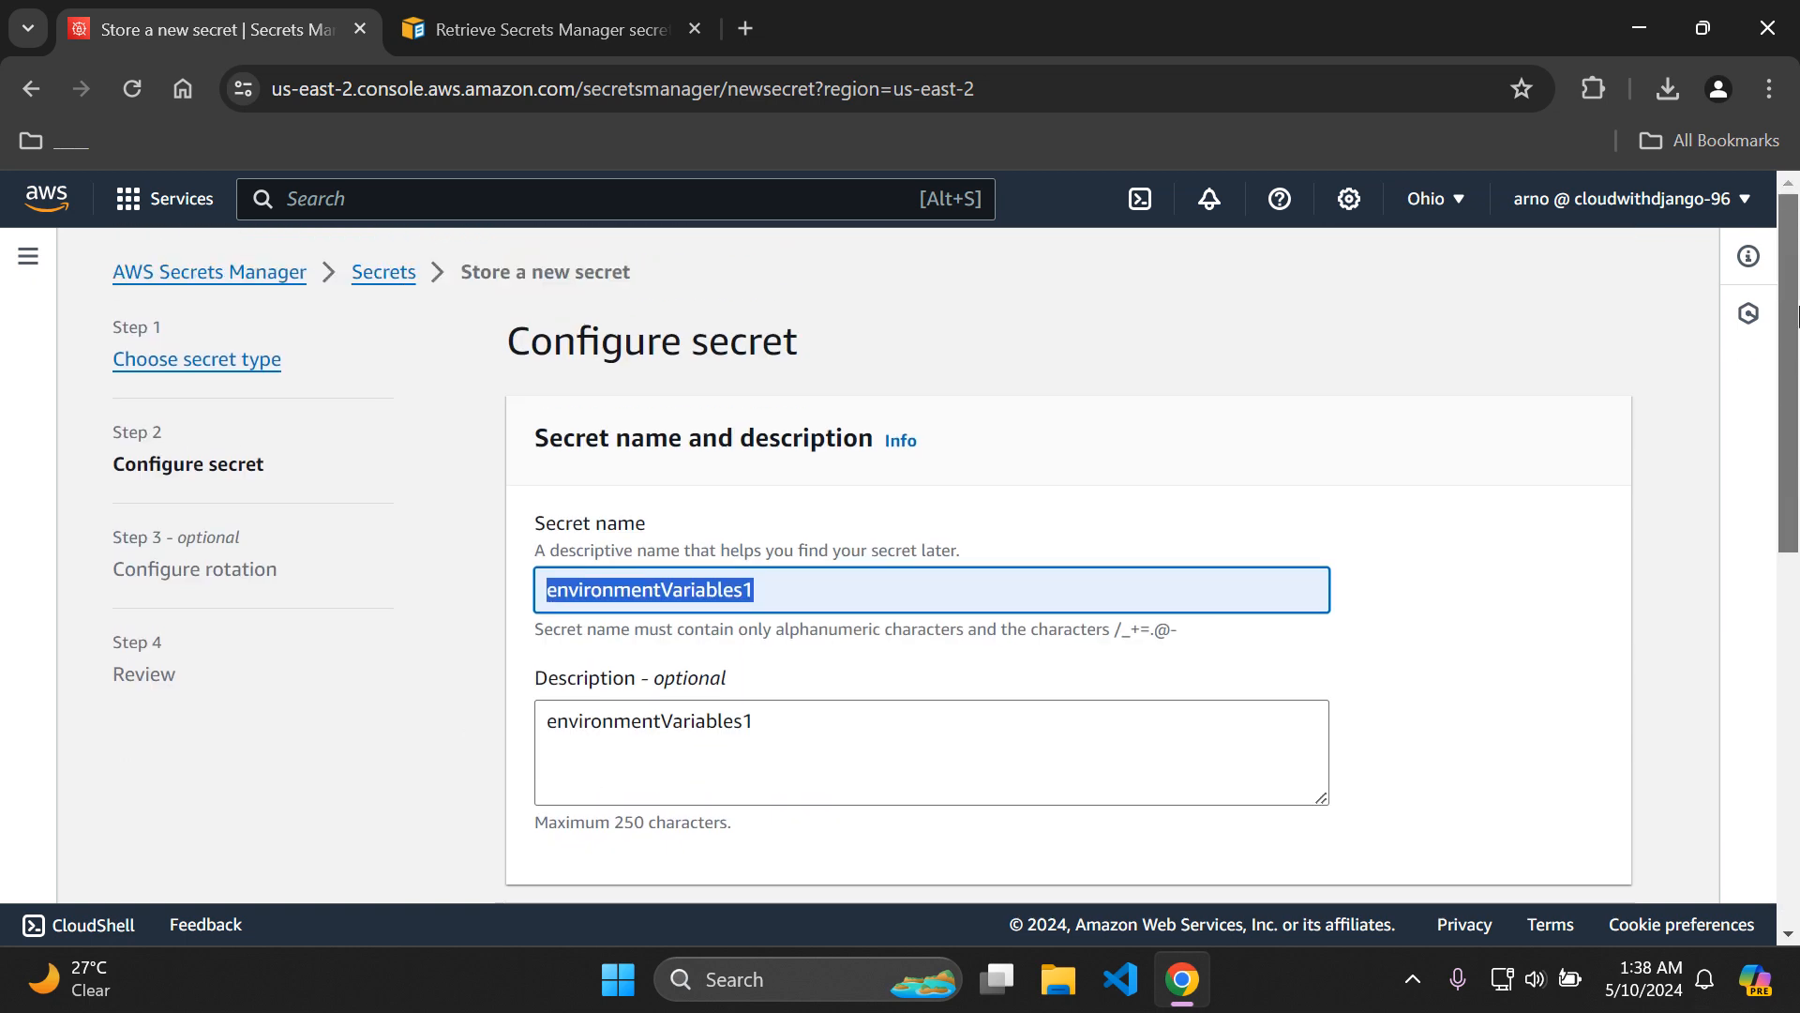
left_click(1172, 522)
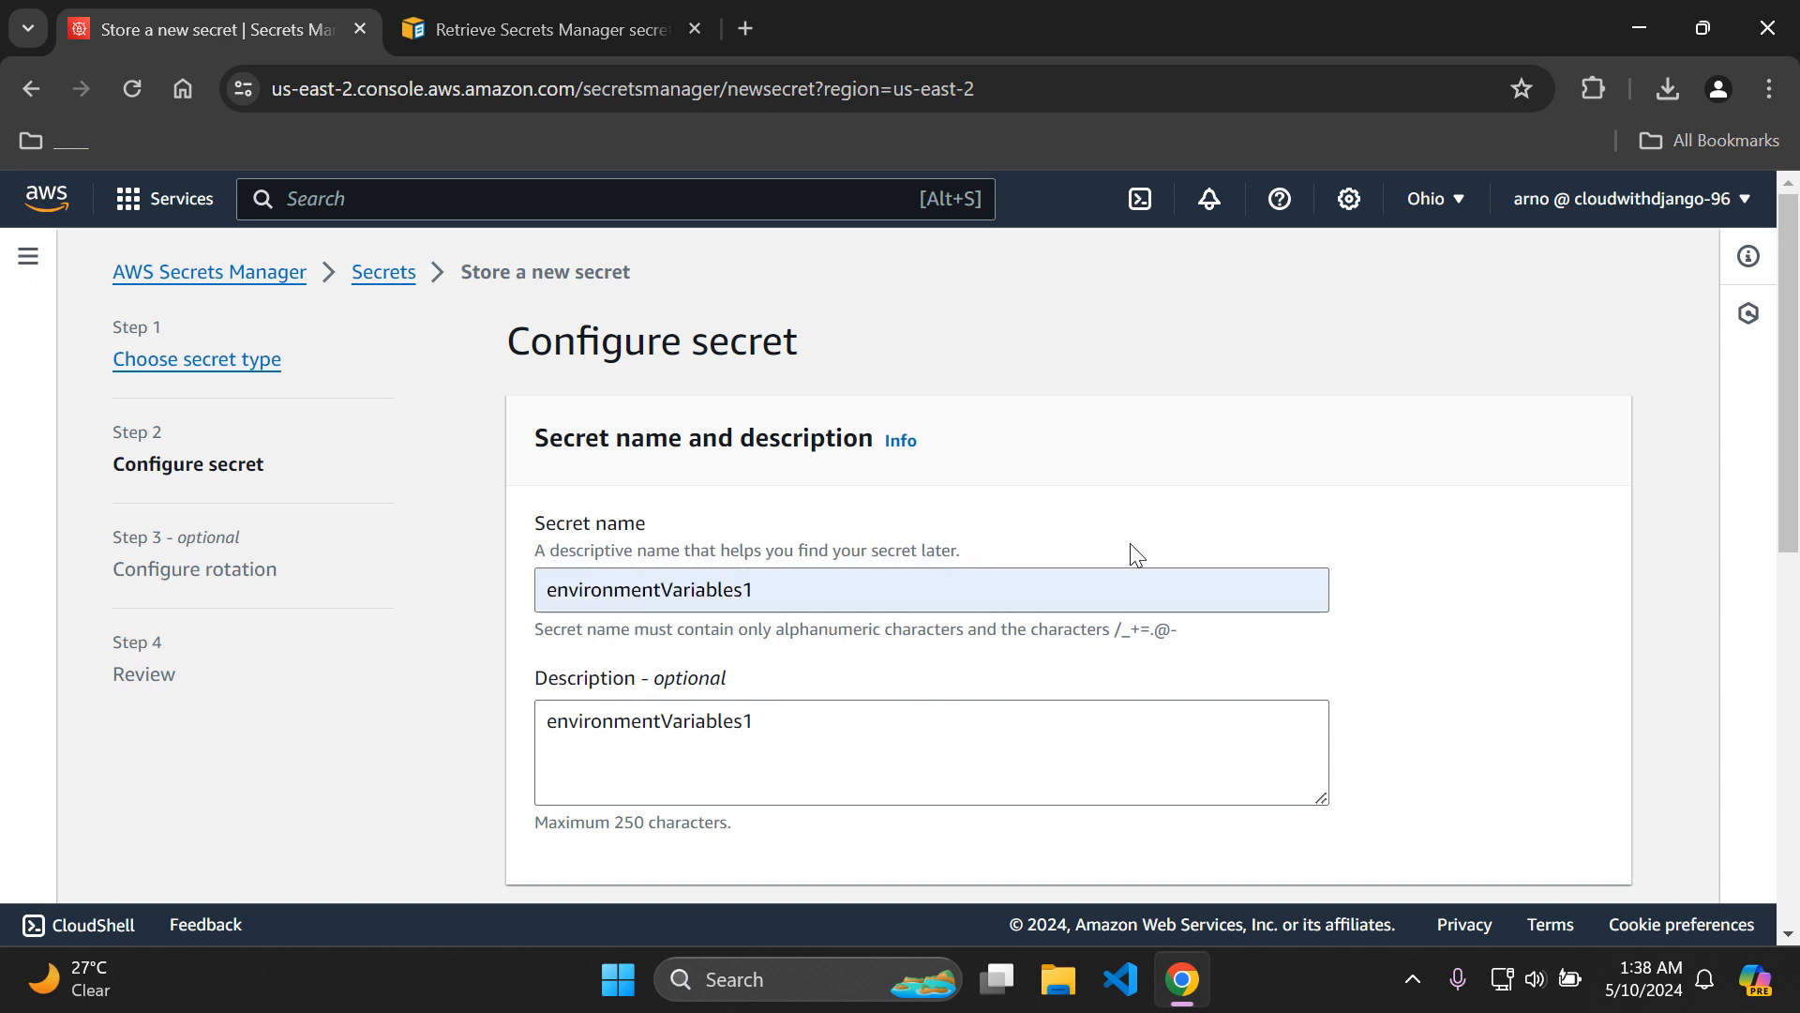
left_click(972, 603)
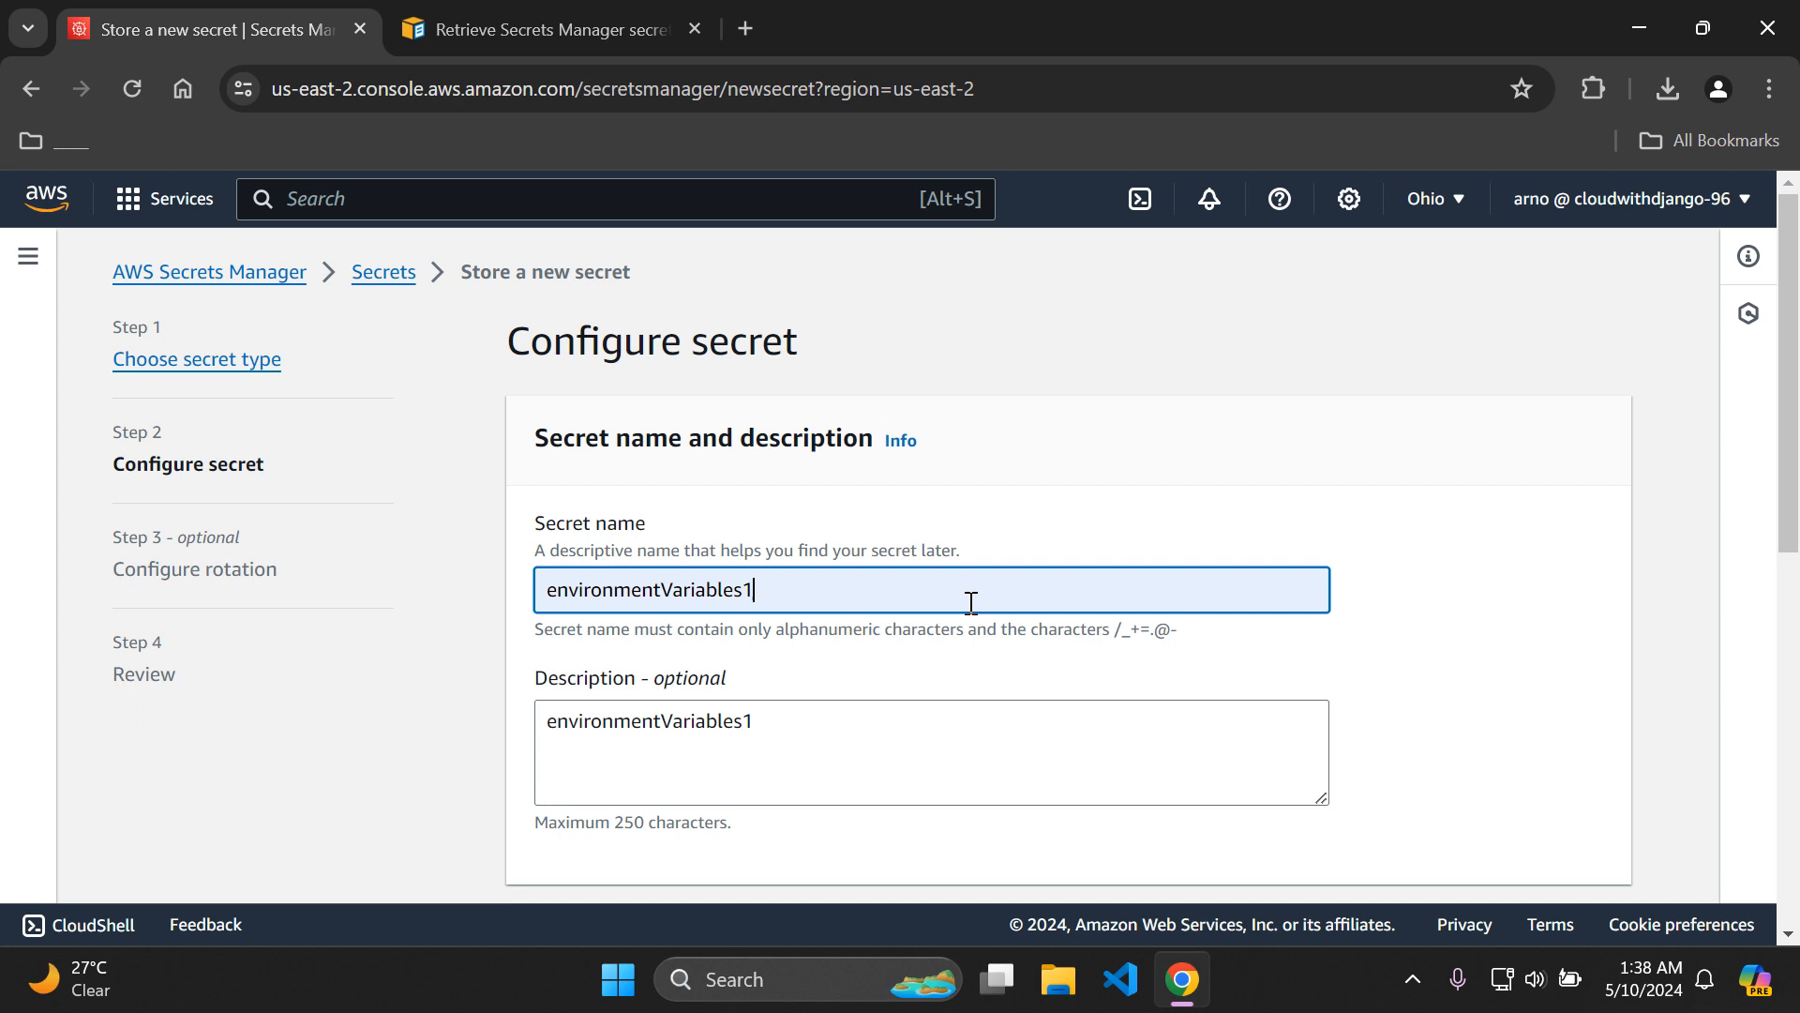
key("BackSpace")
type("2")
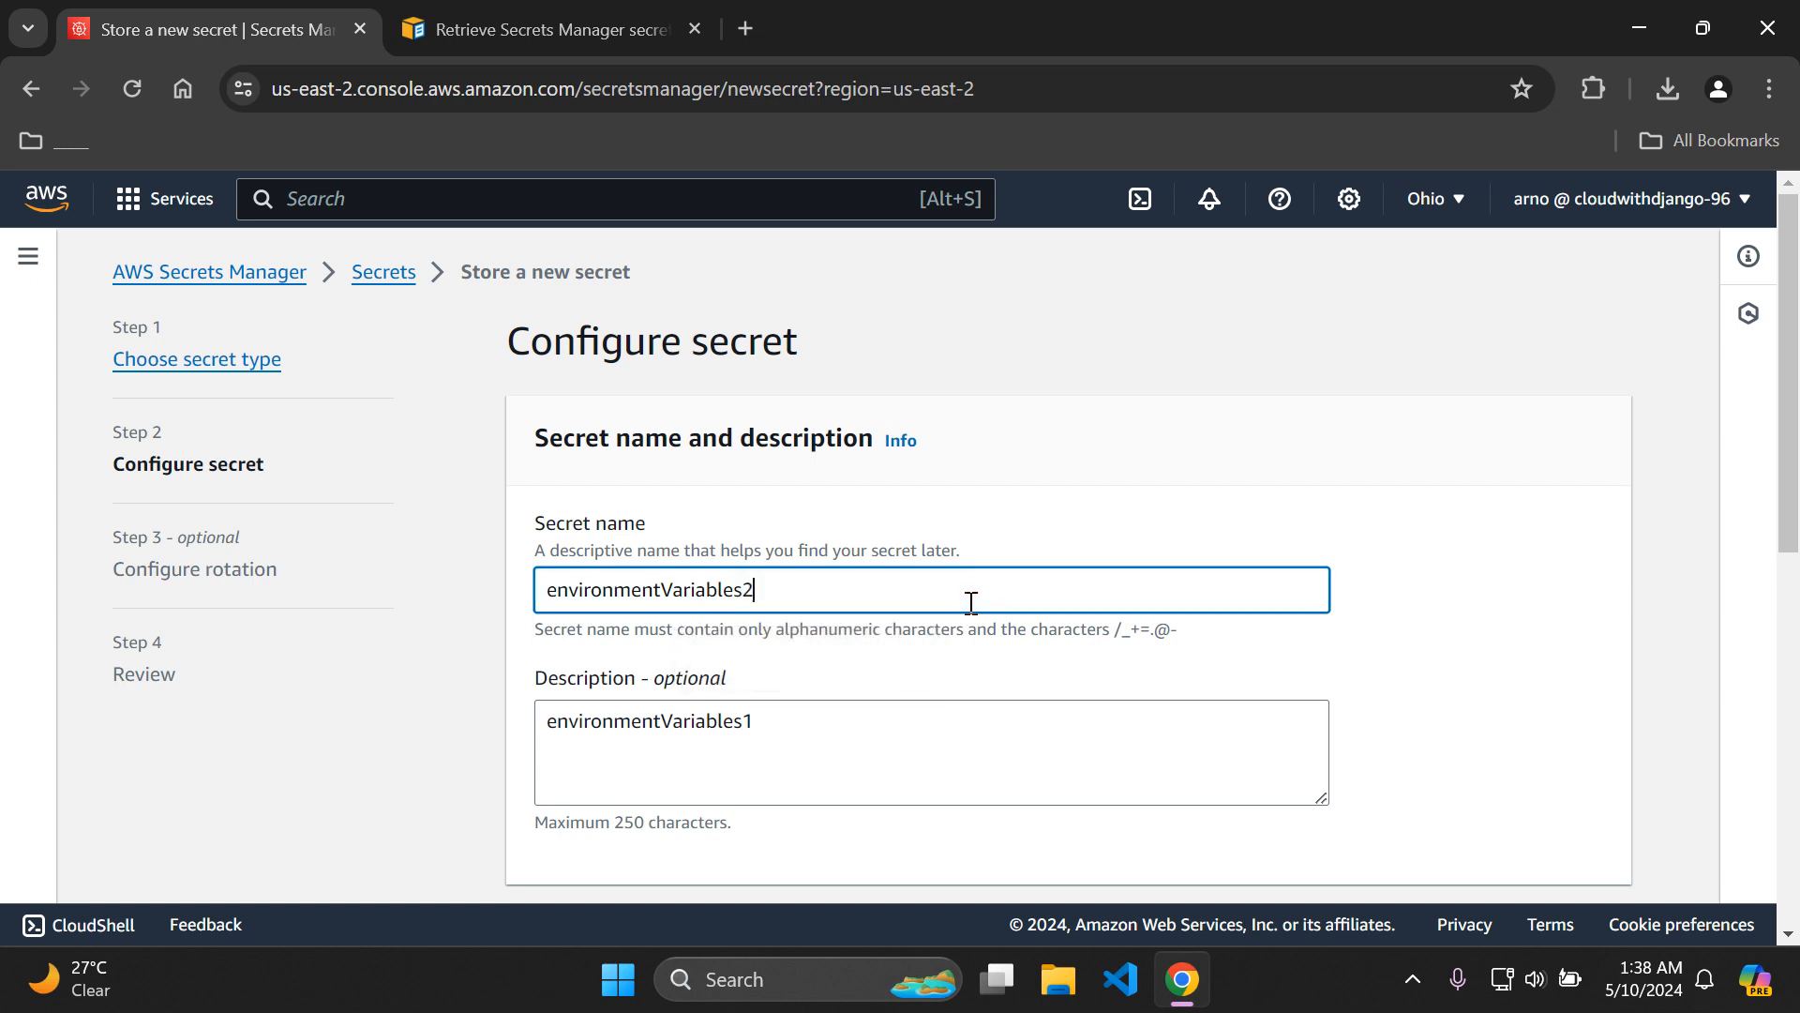
left_click(868, 722)
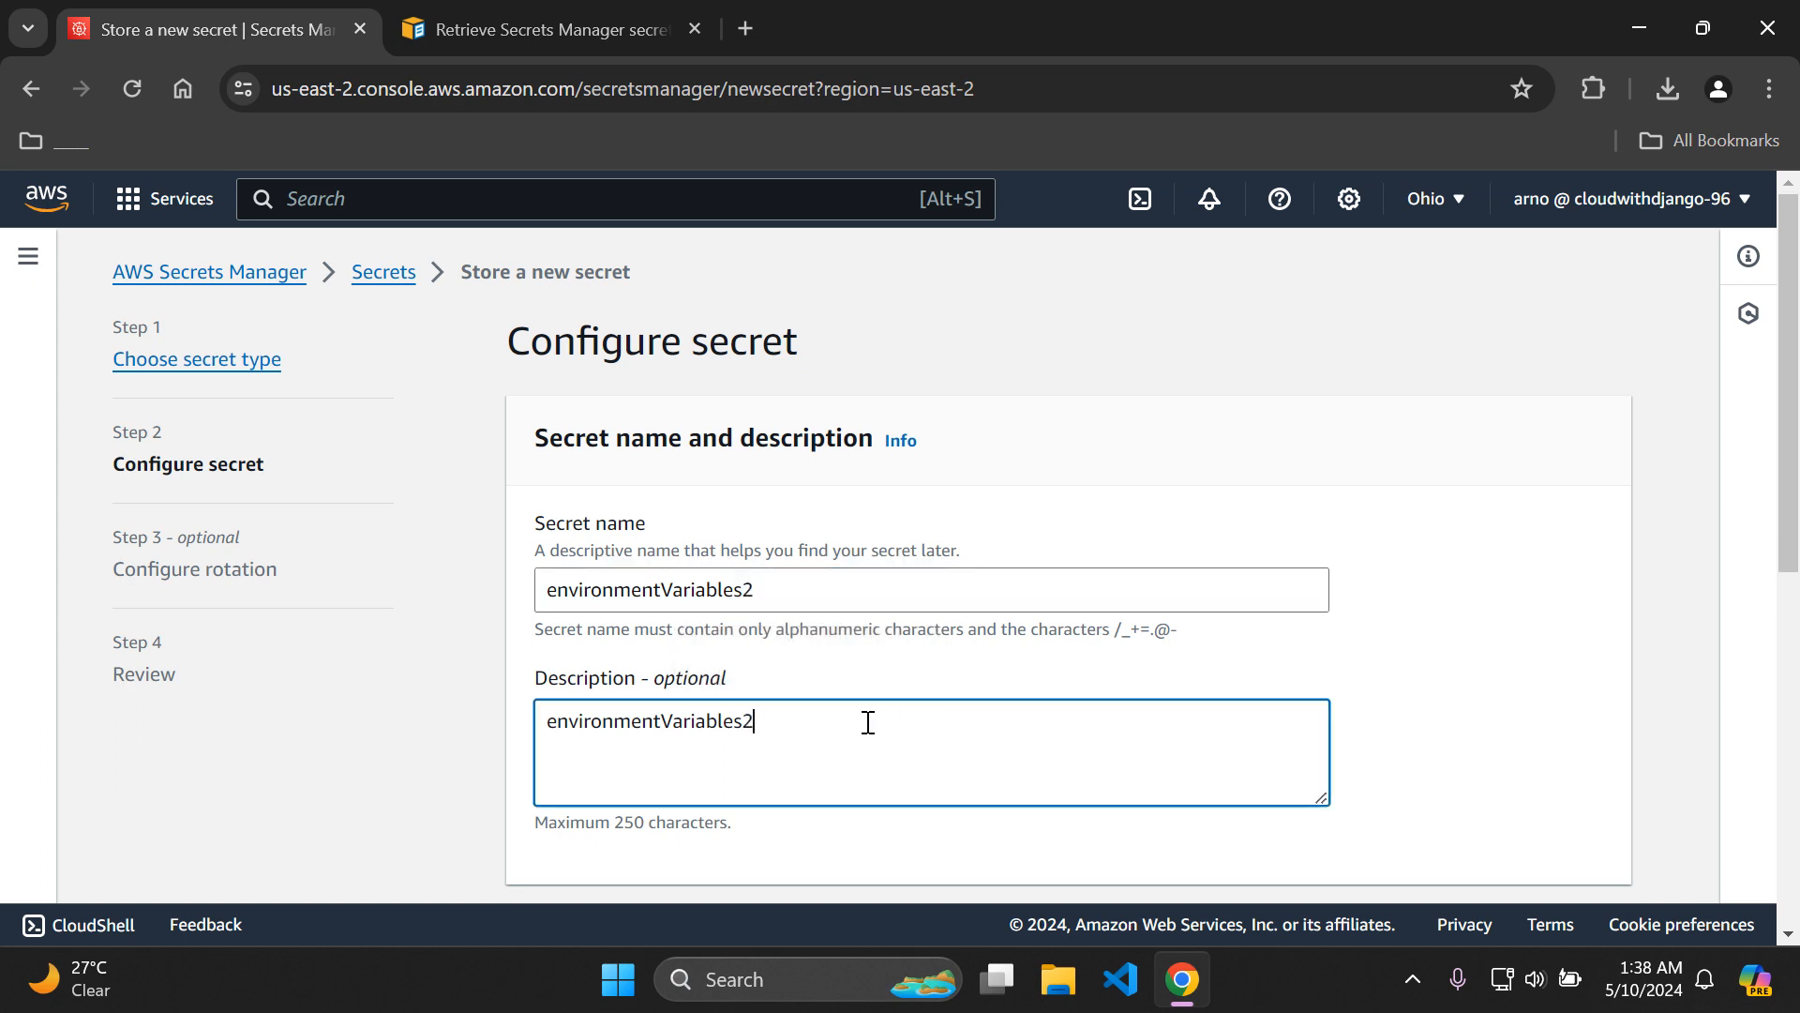
left_click(1435, 606)
scroll(1795, 568, "down", 3)
left_click_drag(1796, 567, 1795, 886)
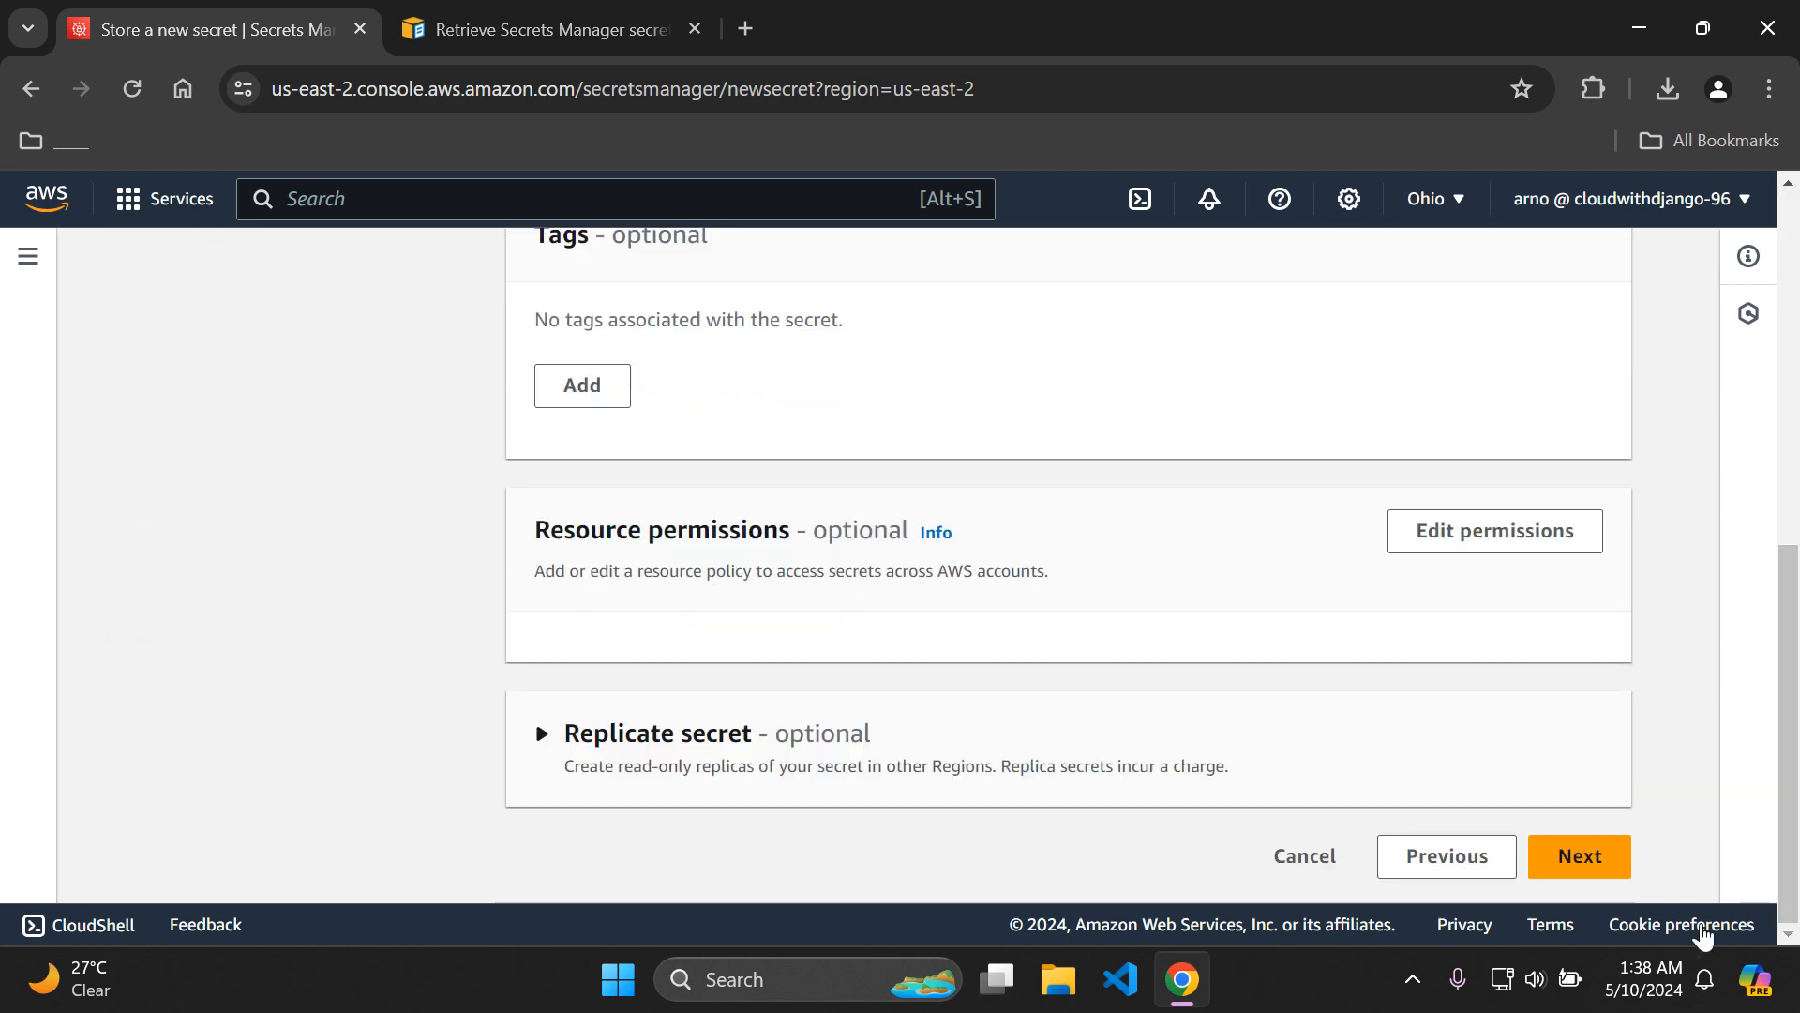
left_click(1599, 858)
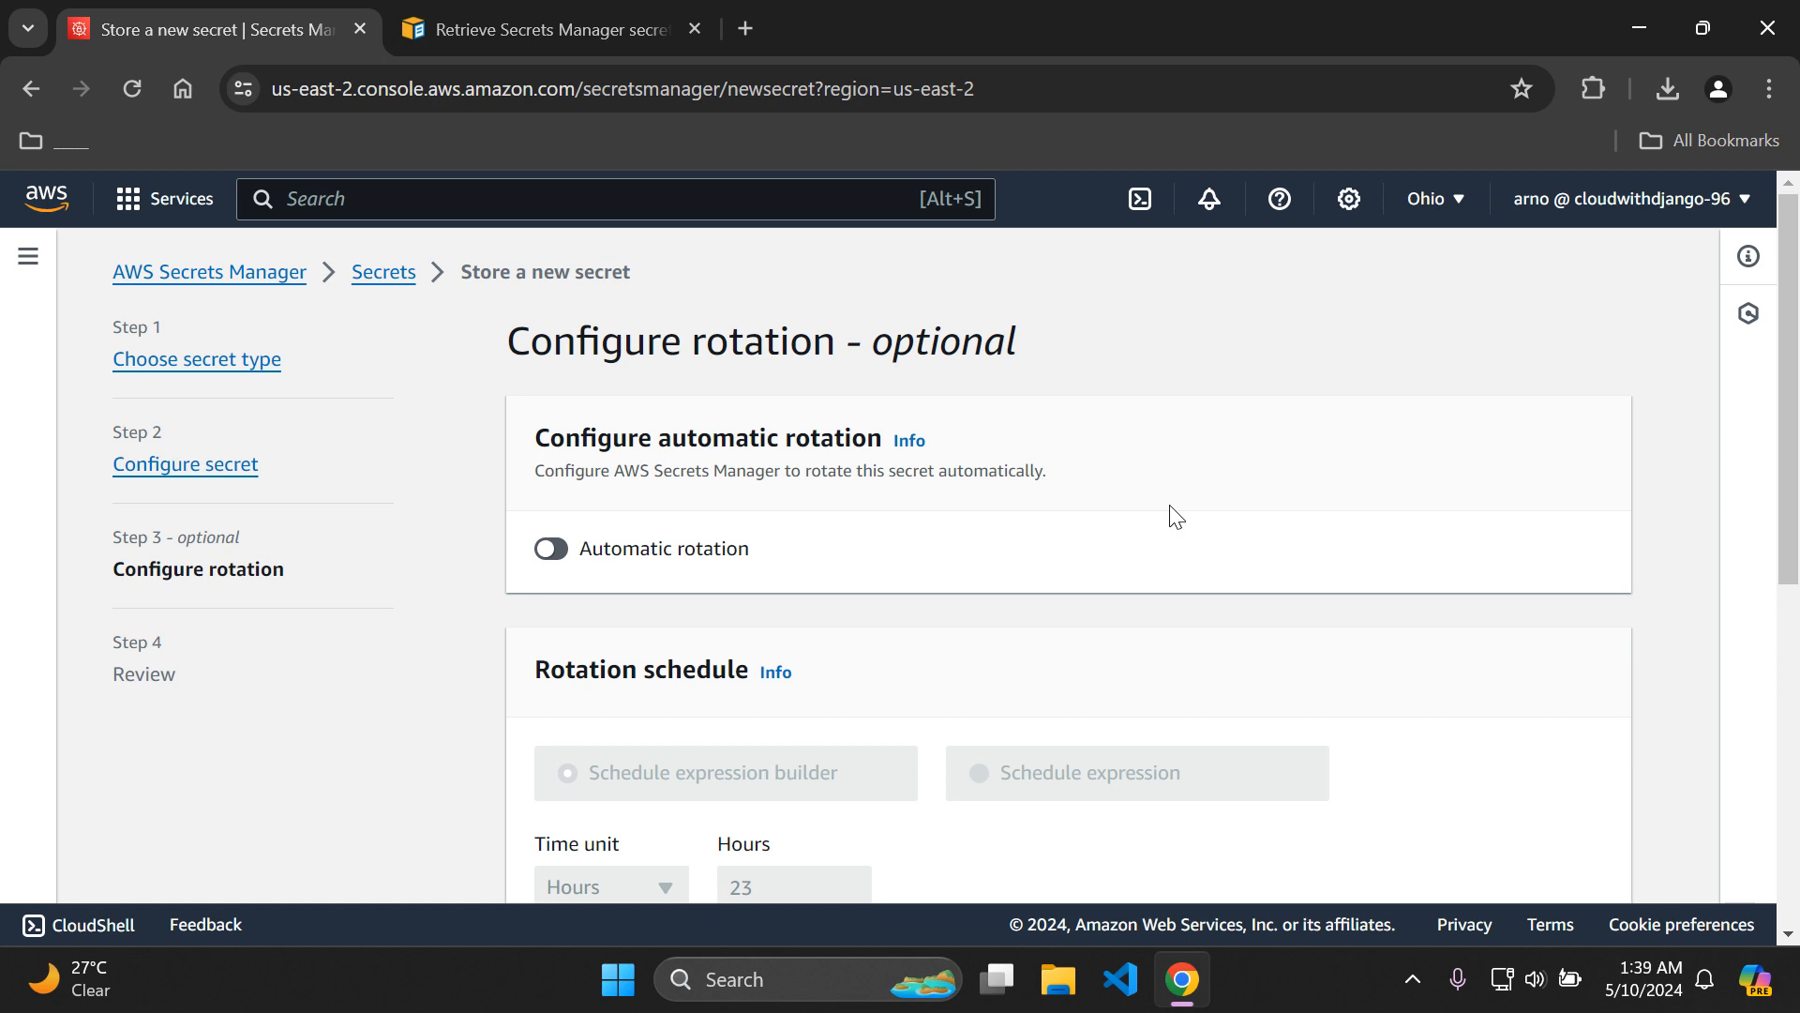
Leave automatic rotation disabled for the new secret and proceed to the review.
left_click_drag(1789, 452, 1796, 534)
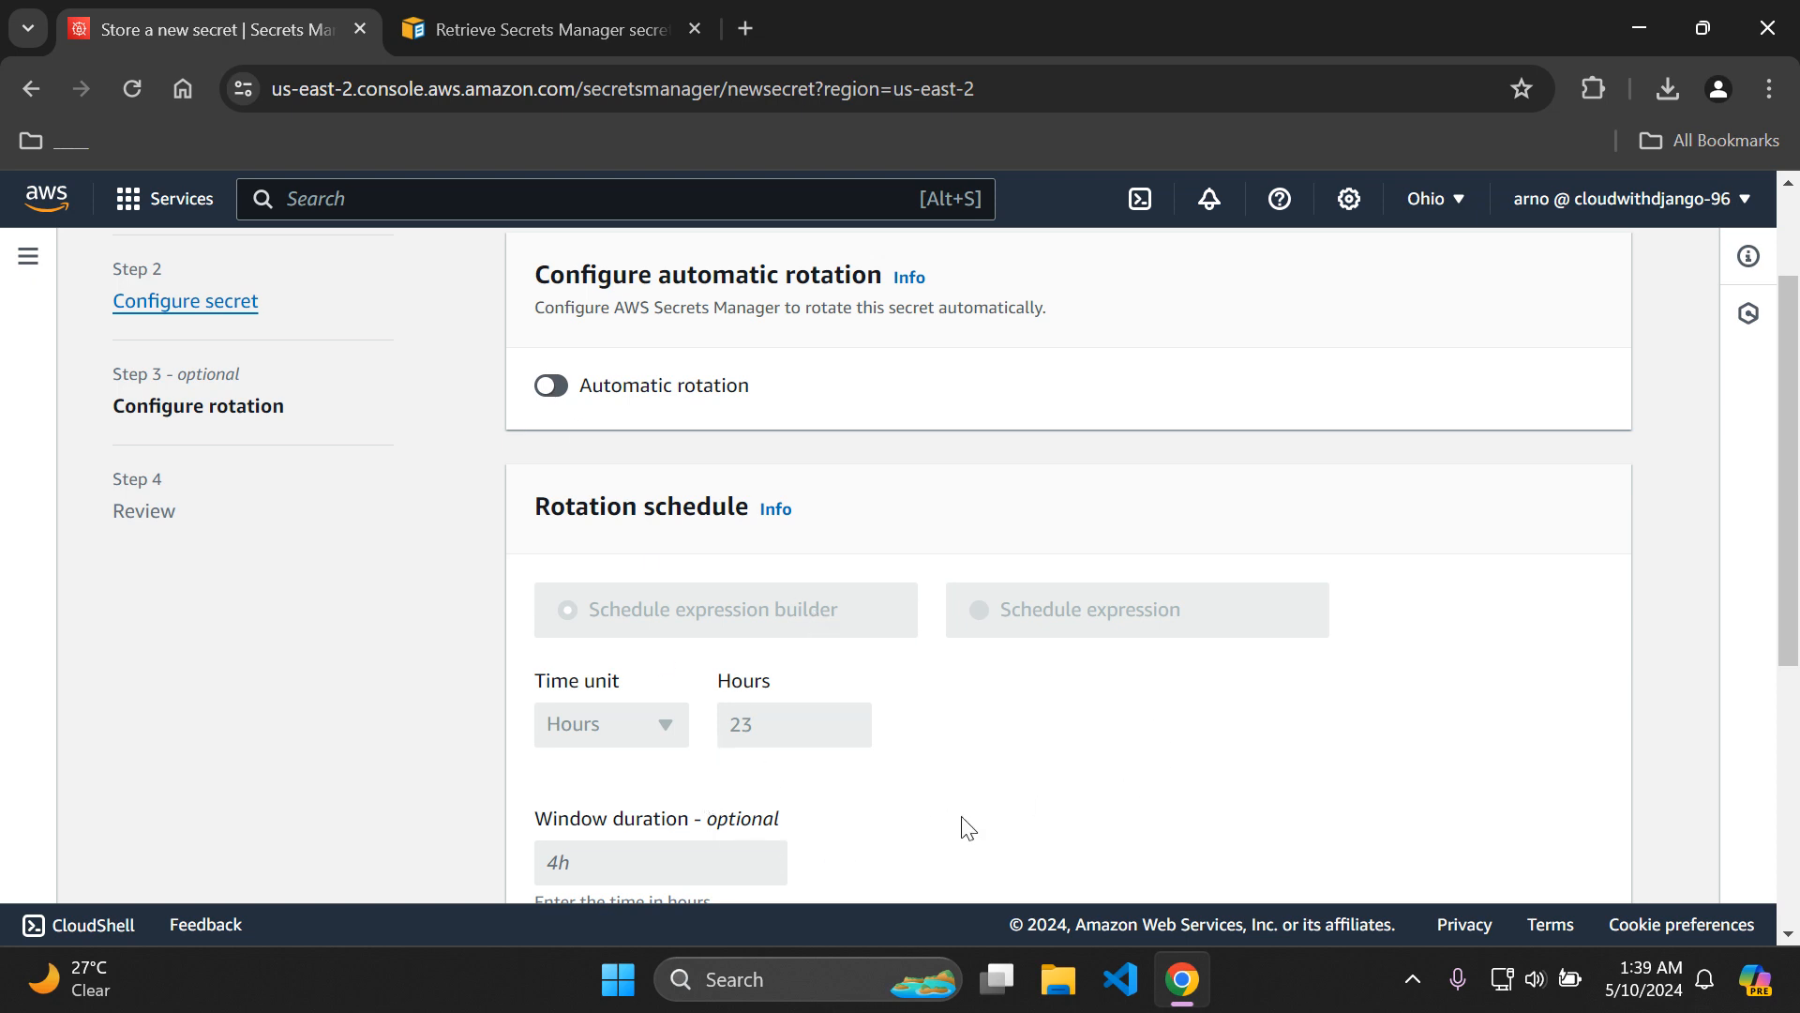
left_click_drag(1797, 532, 1797, 650)
left_click_drag(1797, 562, 1797, 380)
scroll(1799, 380, "up", 1)
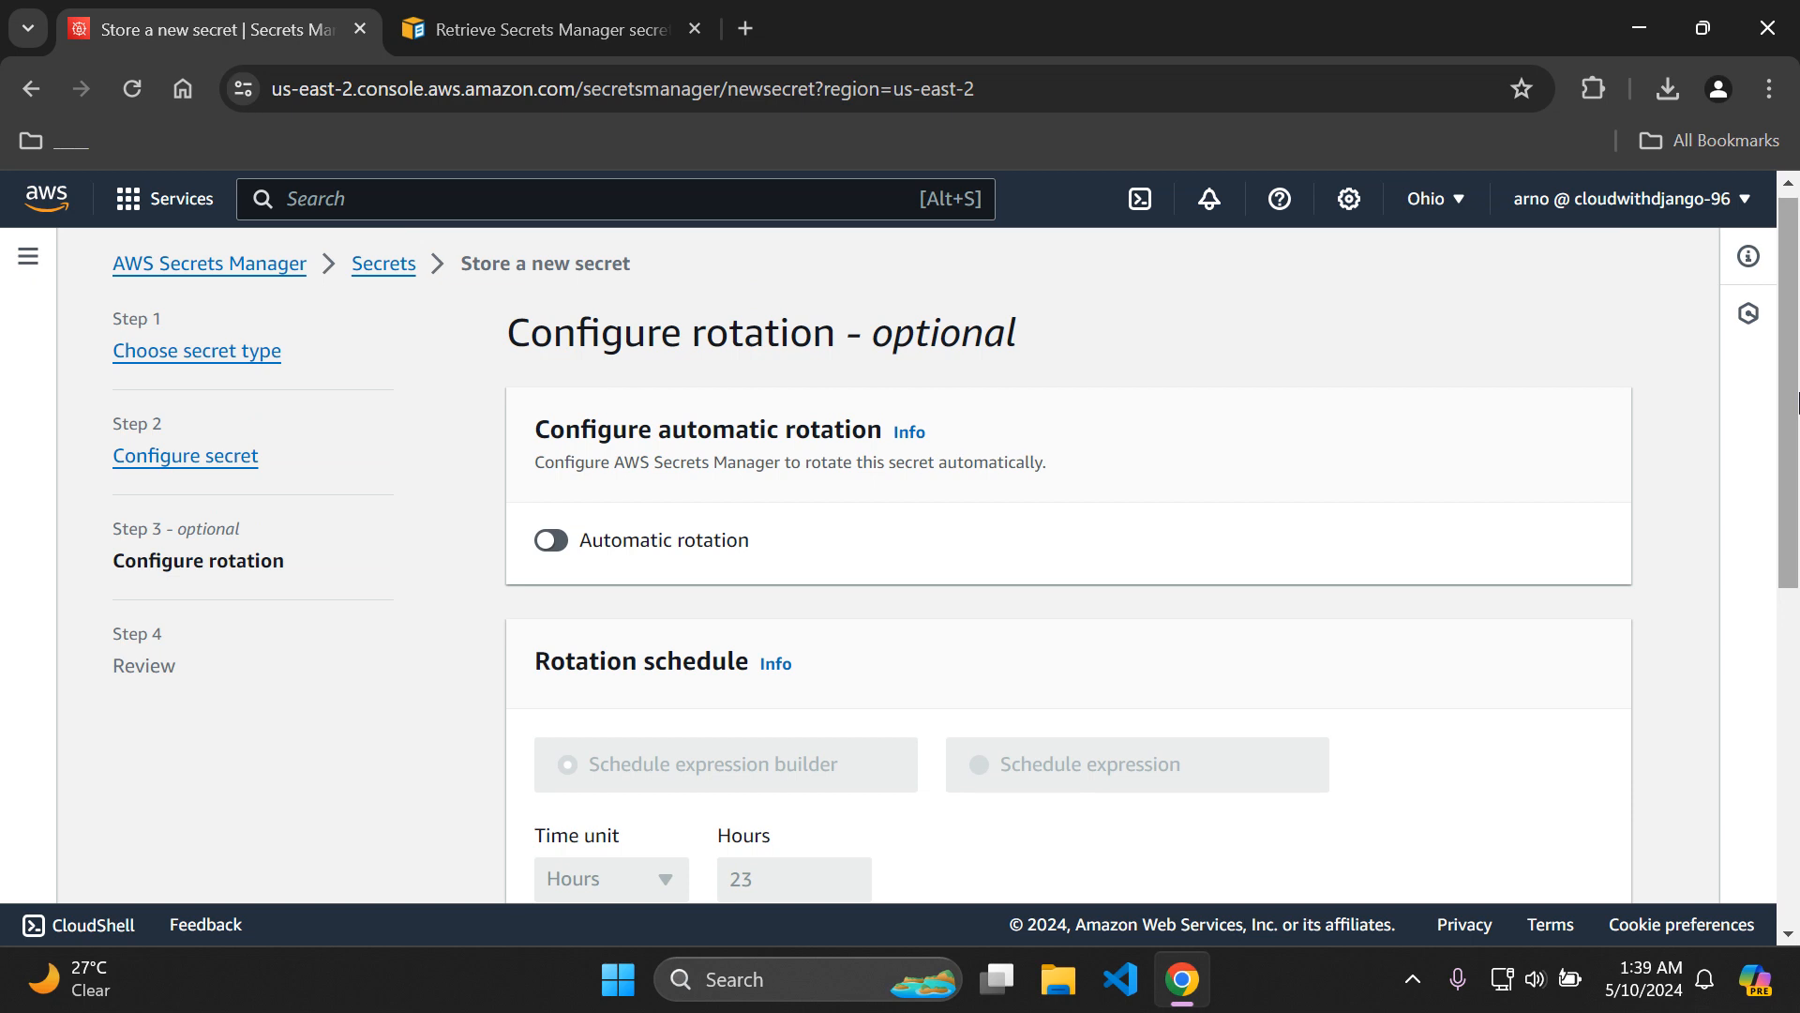
left_click_drag(1798, 403, 1775, 838)
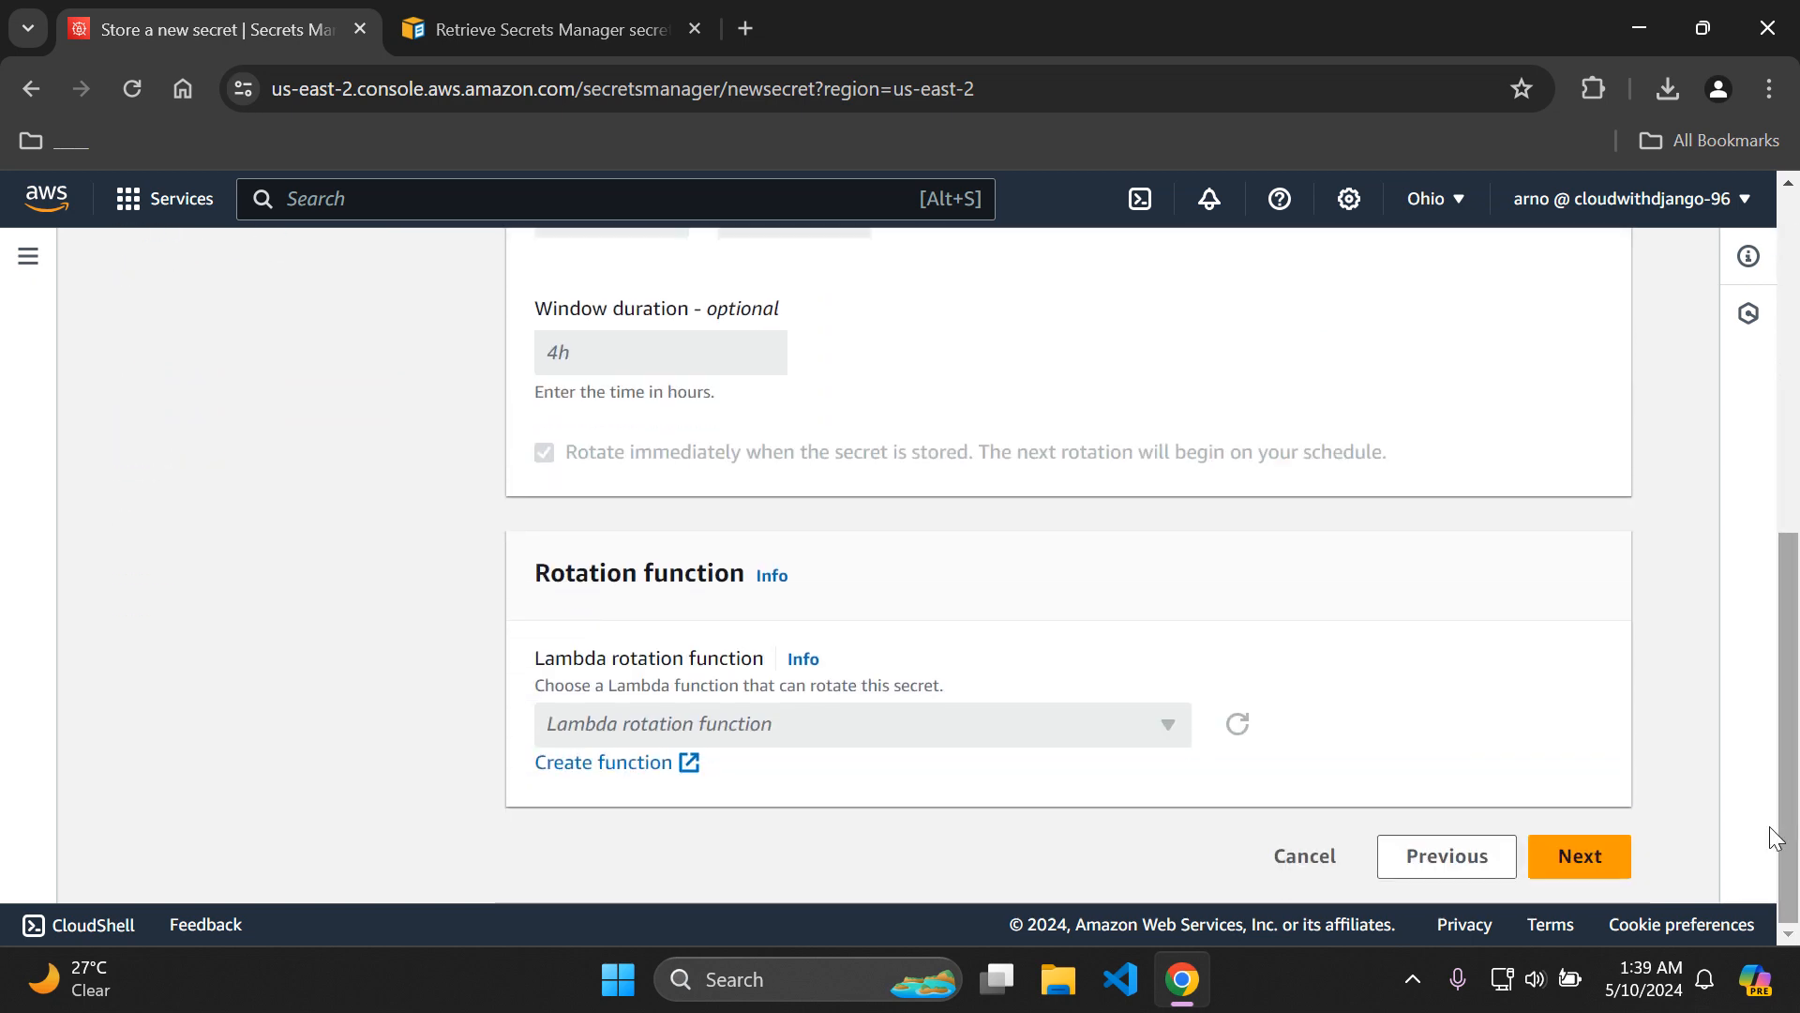
left_click(1588, 868)
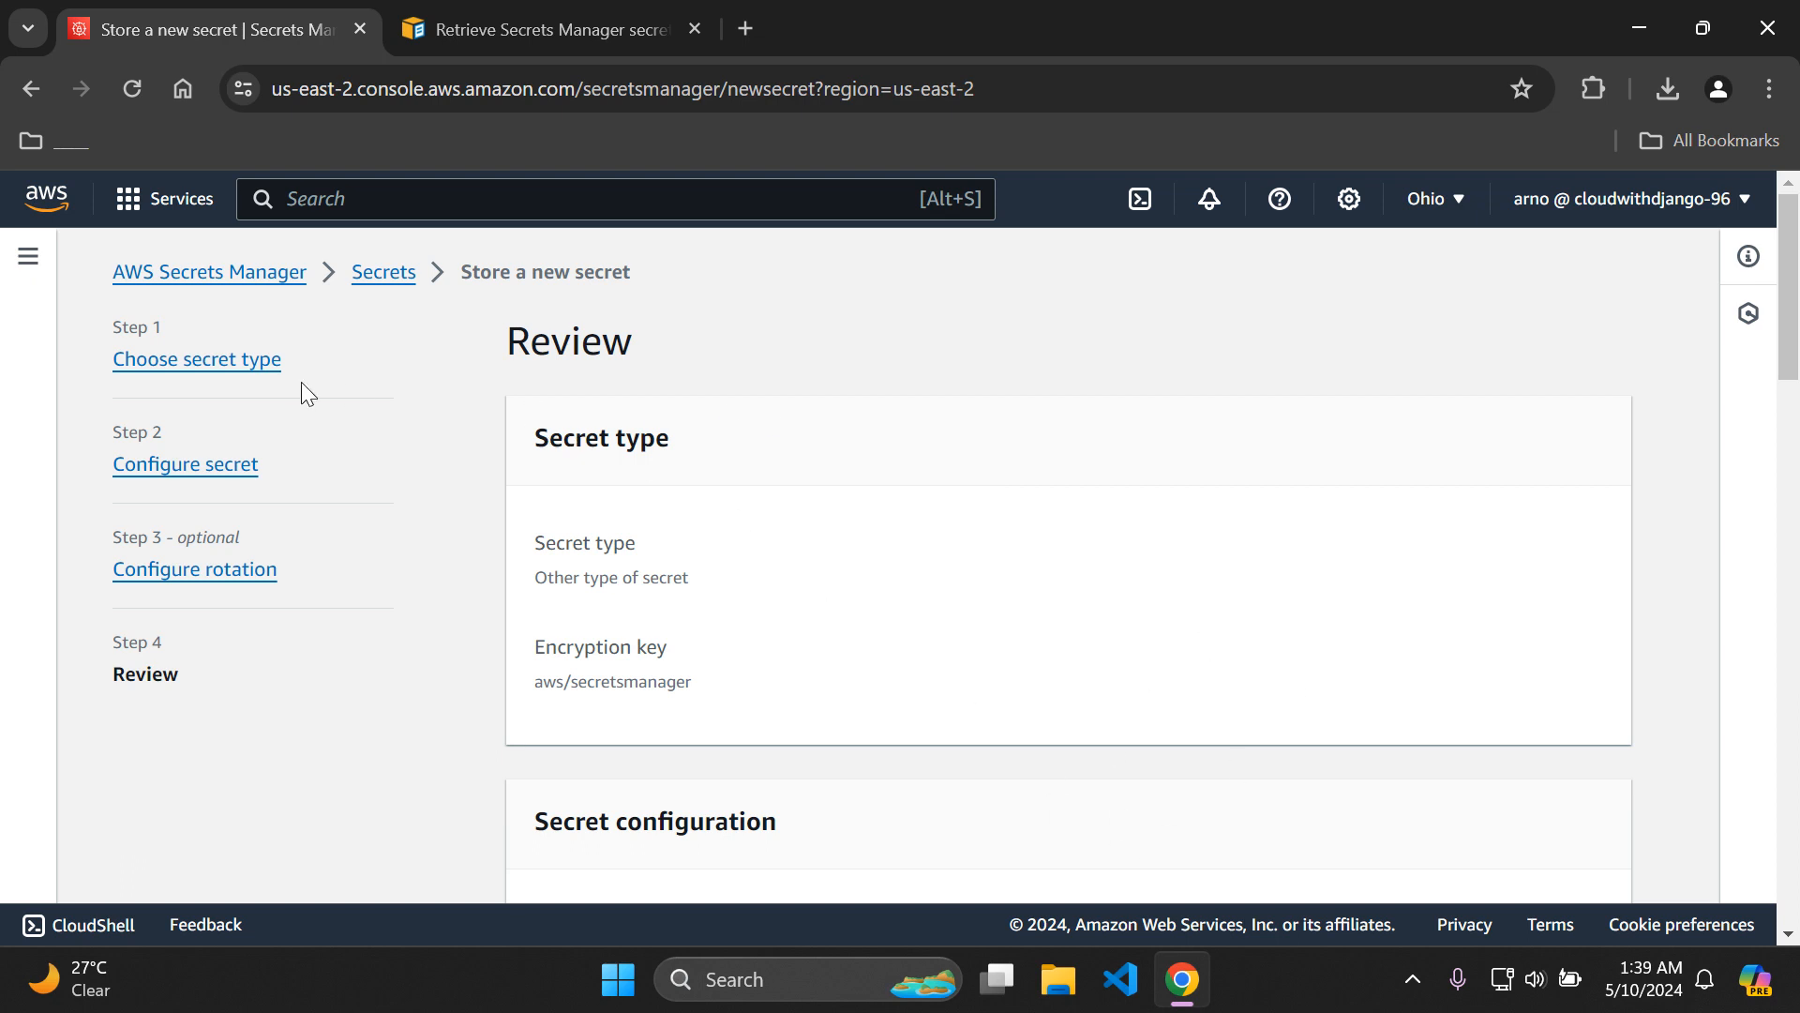
Store the reviewed secret, dismiss the notification and refresh the secrets list.
left_click_drag(1795, 355, 1789, 923)
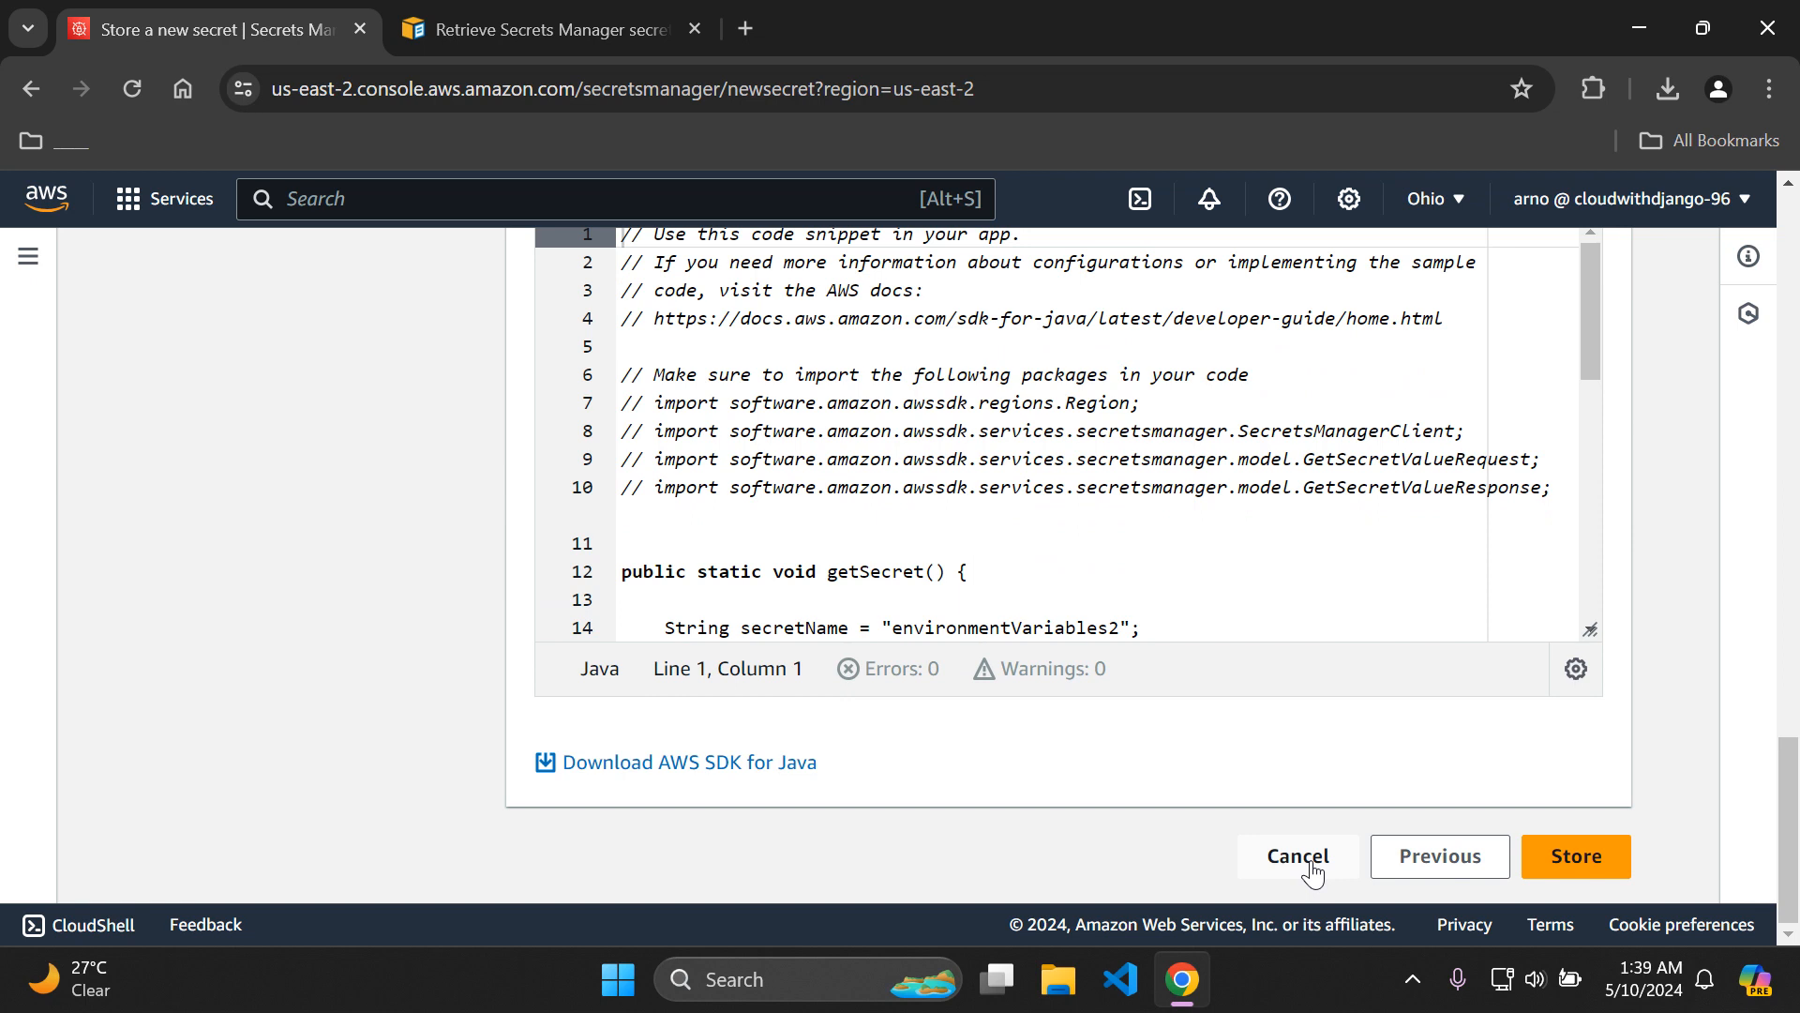
left_click(1603, 872)
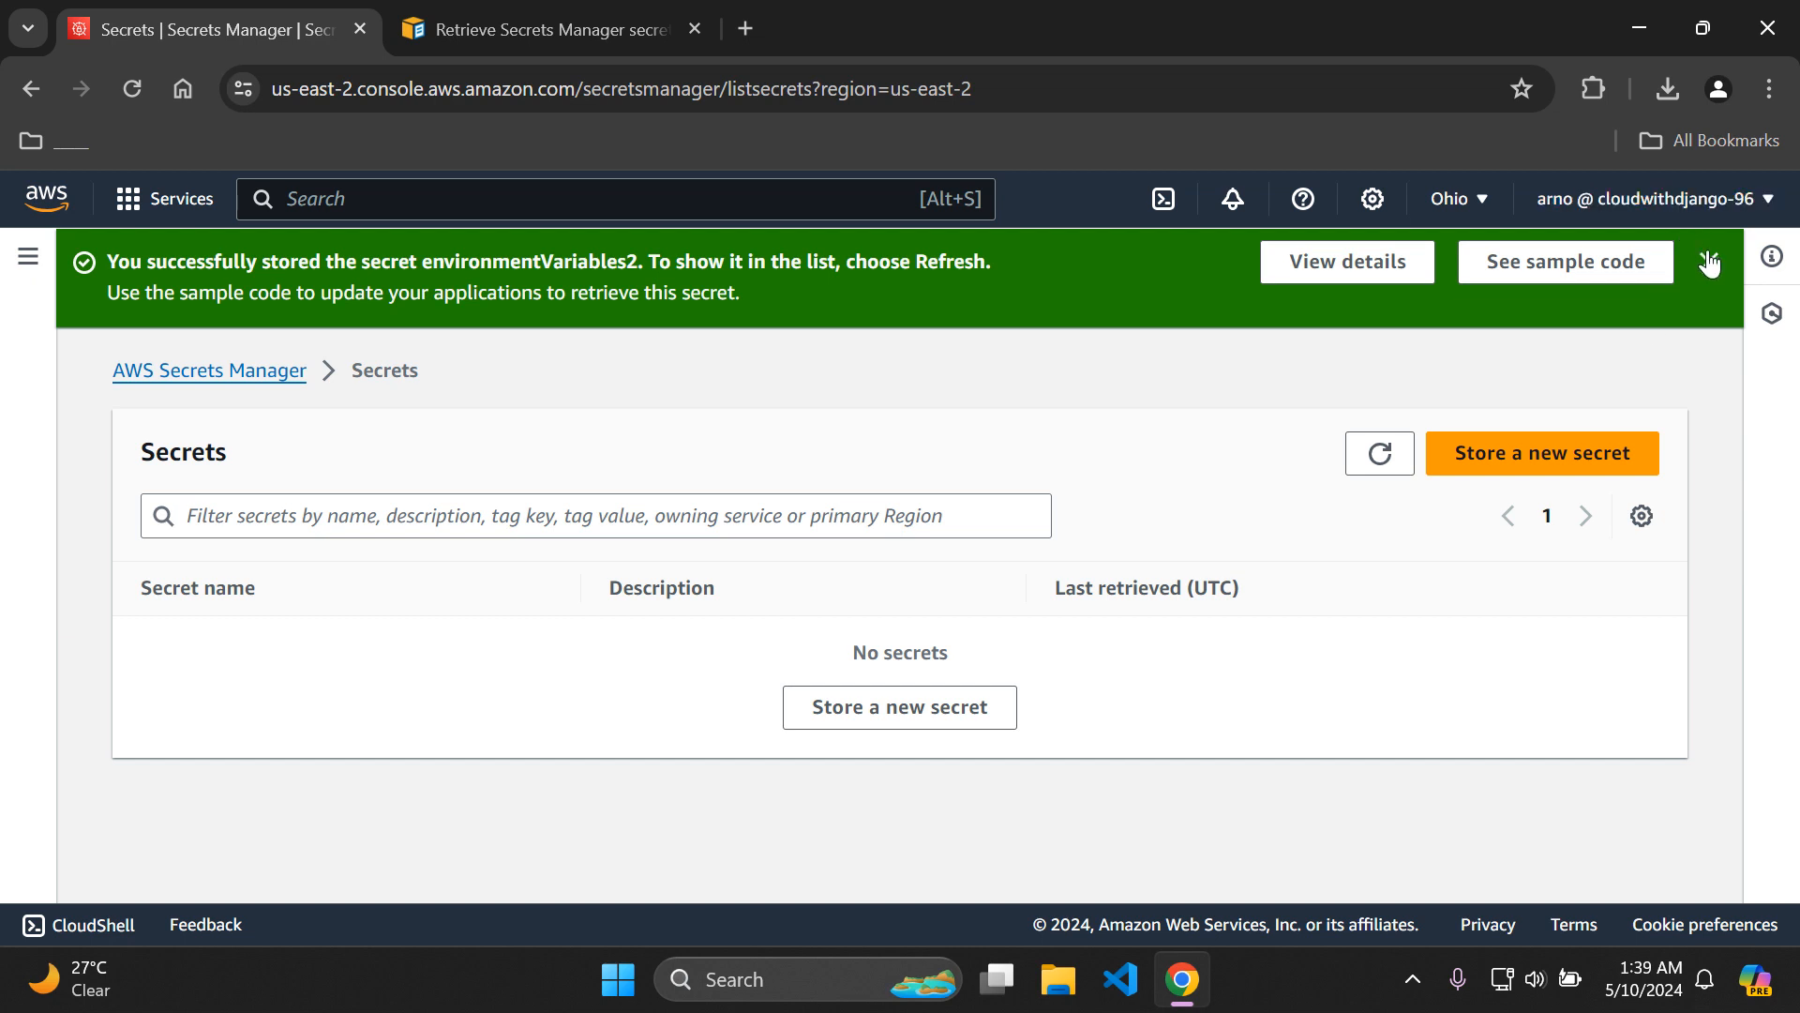
left_click(1708, 263)
left_click(1380, 355)
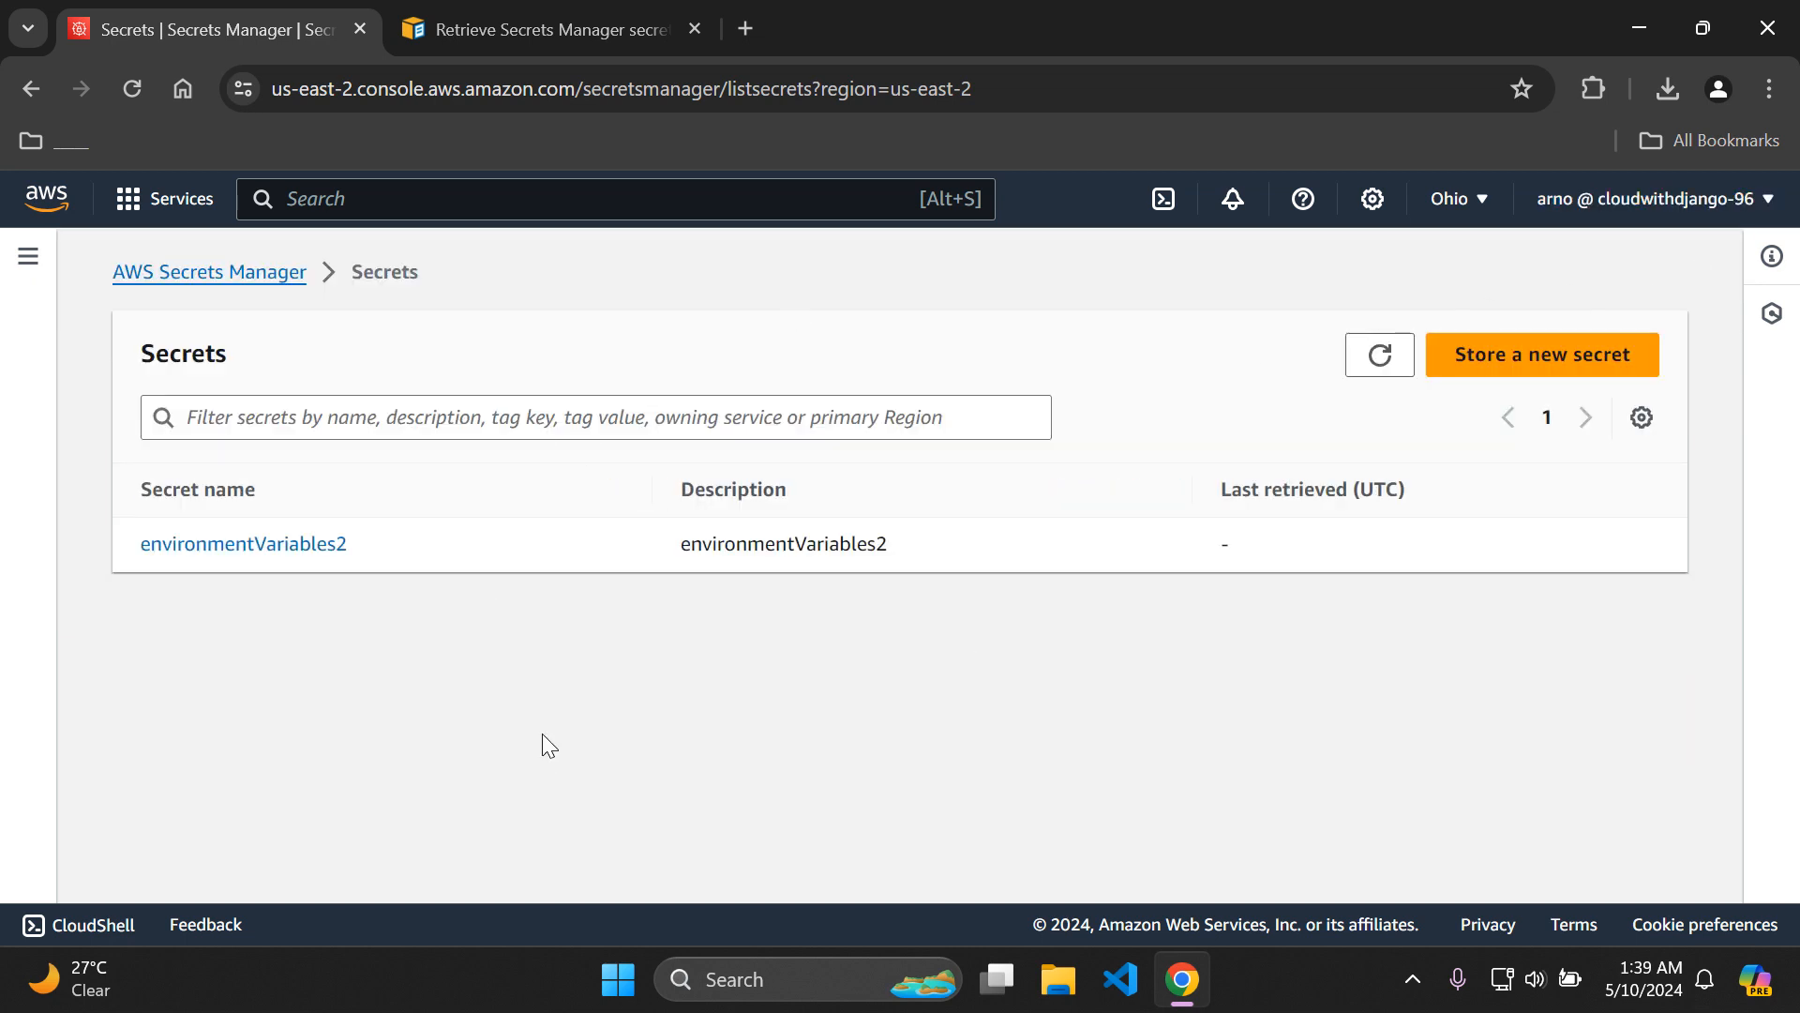
Open the environmentVariables2 secret and examine its encryption key and secret name.
left_click(295, 556)
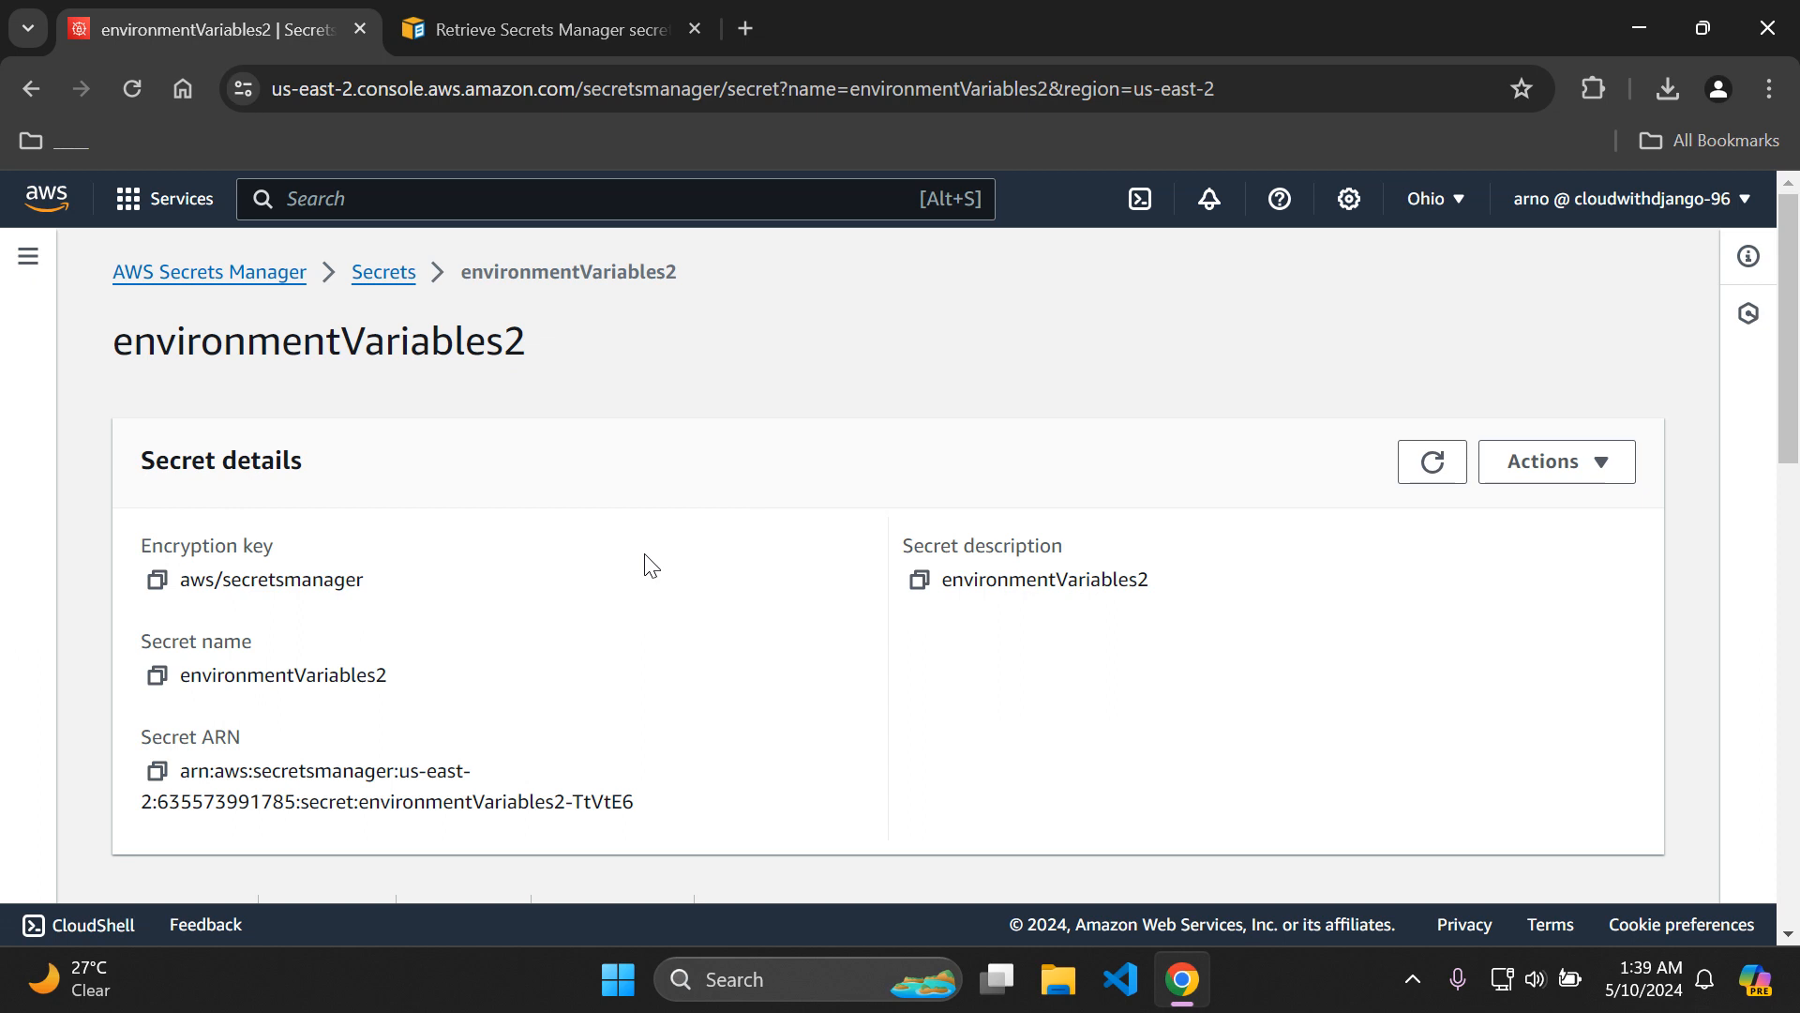
double_click(328, 672)
left_click_drag(402, 591, 147, 586)
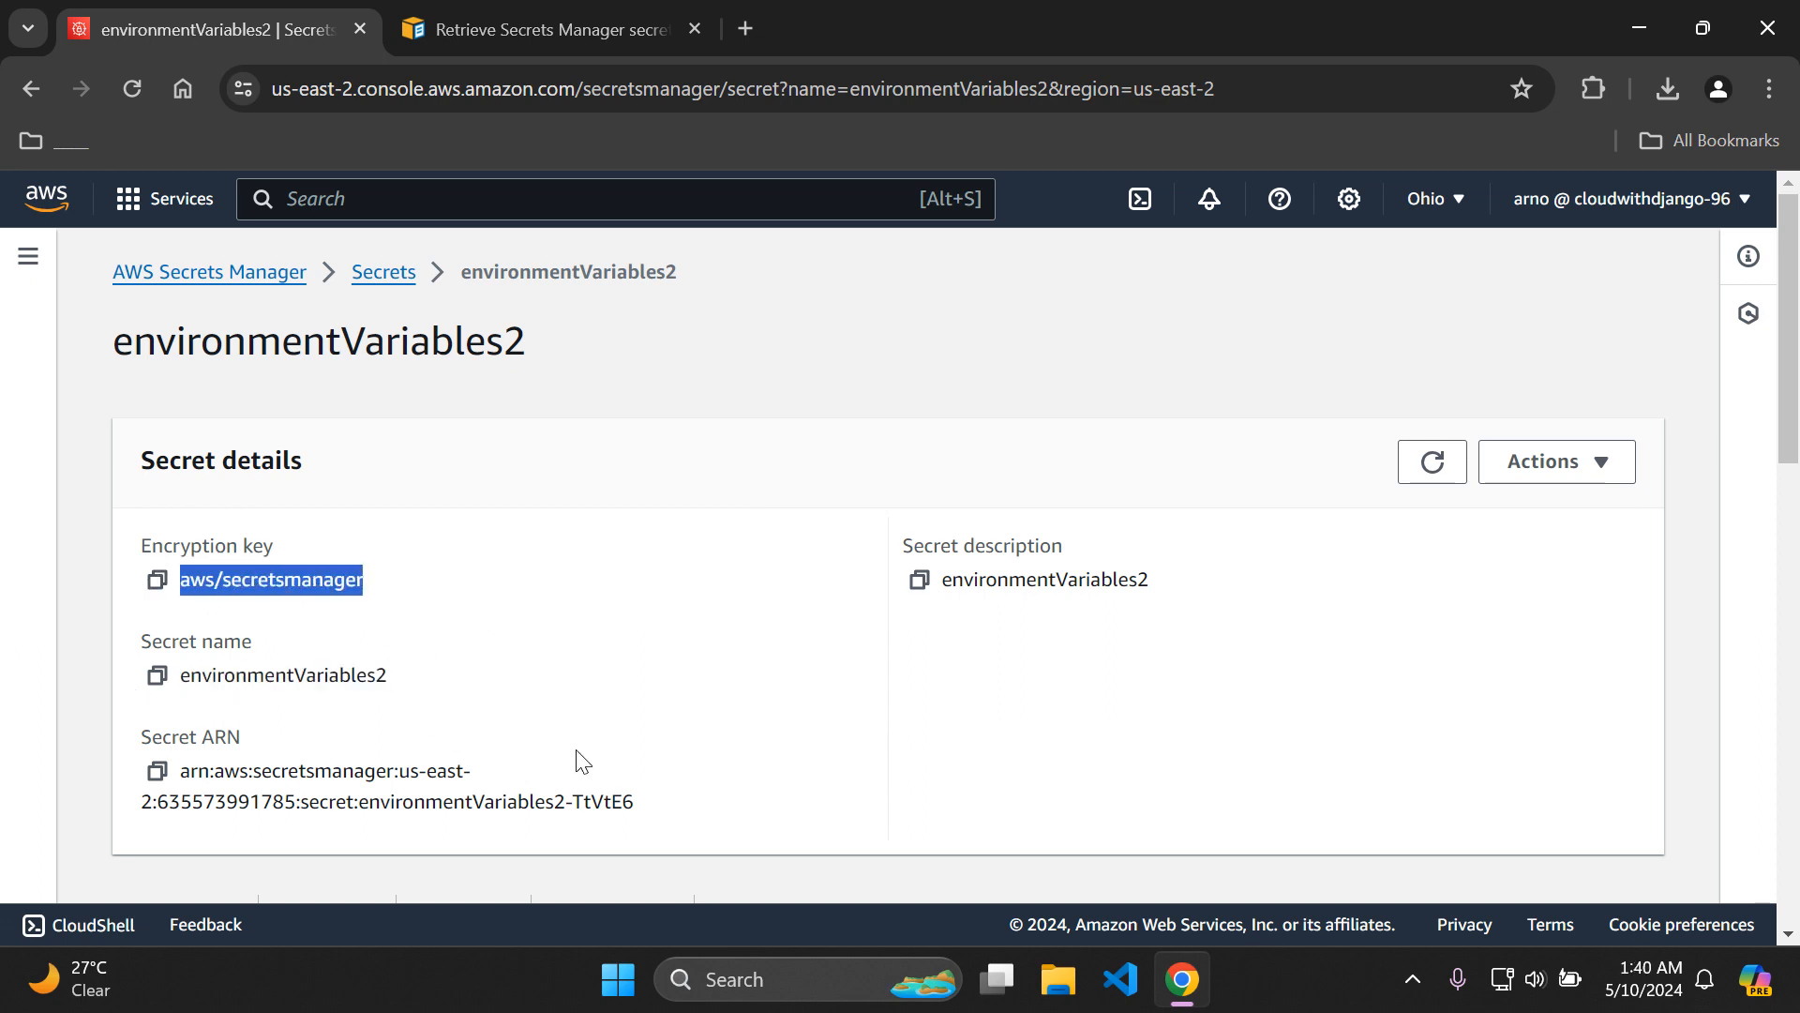
left_click(750, 753)
left_click_drag(1793, 385, 1784, 442)
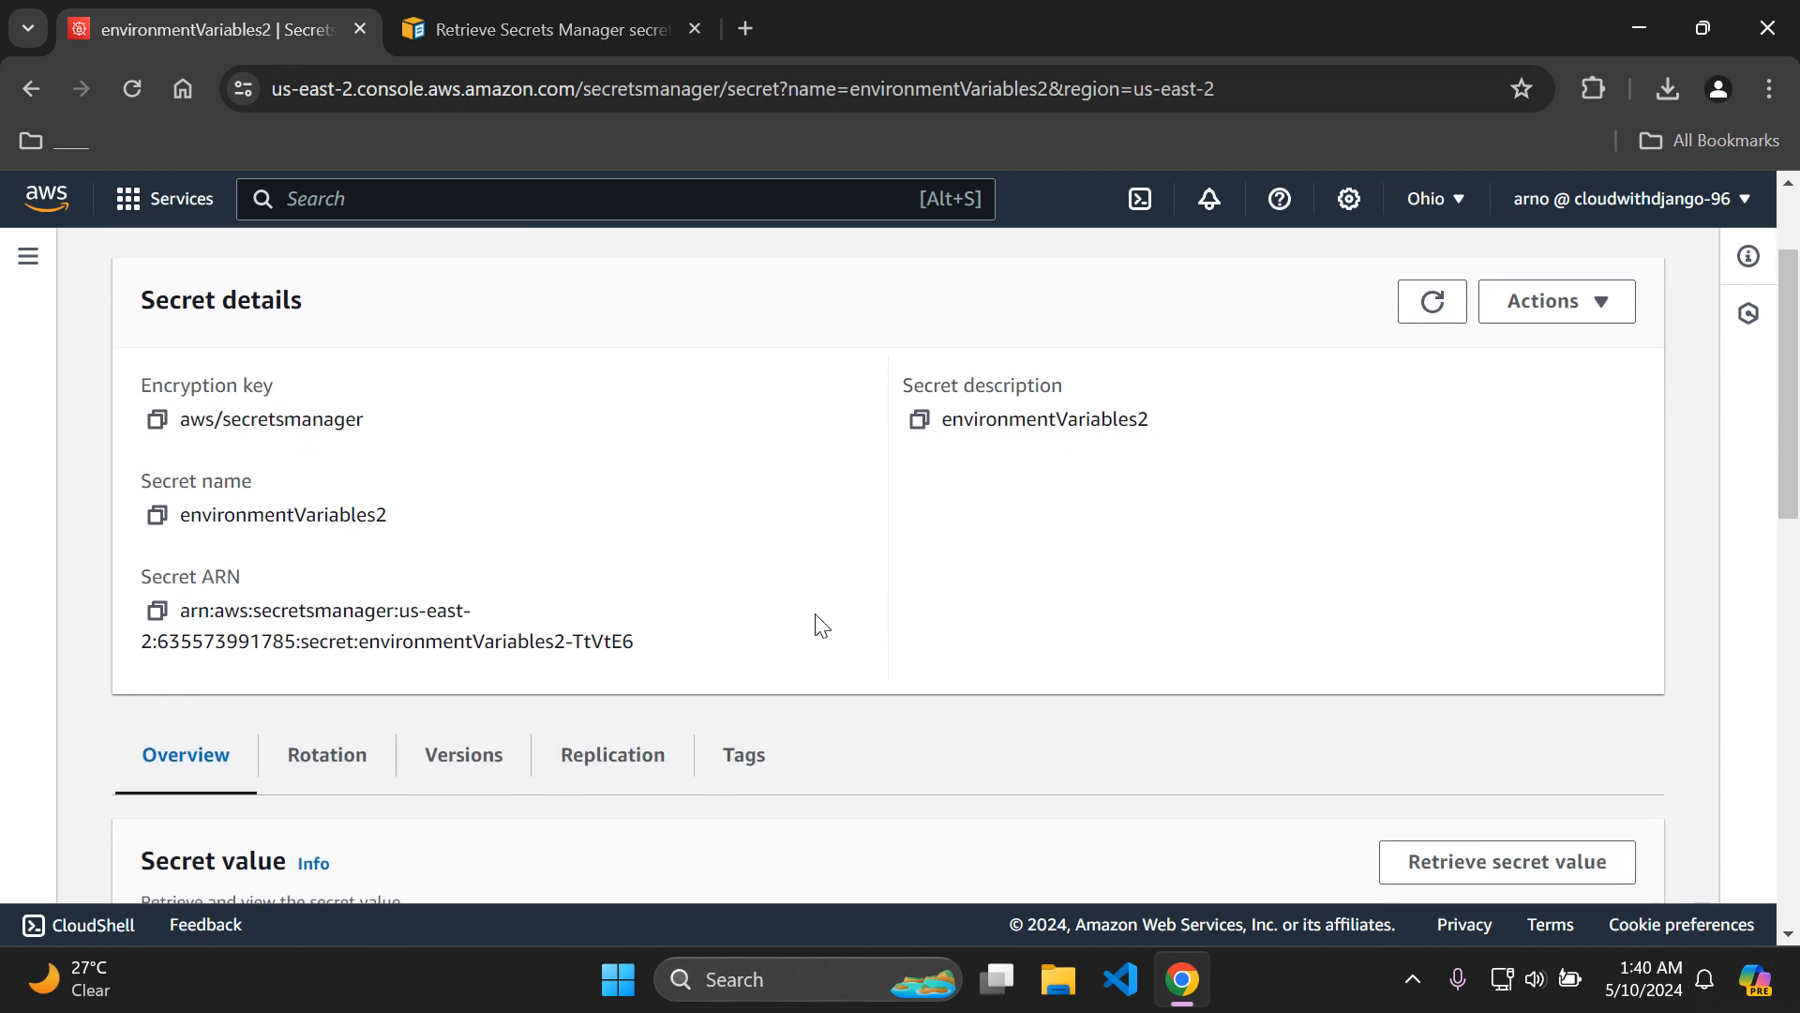
left_click_drag(413, 526, 159, 516)
left_click(515, 591)
left_click_drag(178, 513, 443, 530)
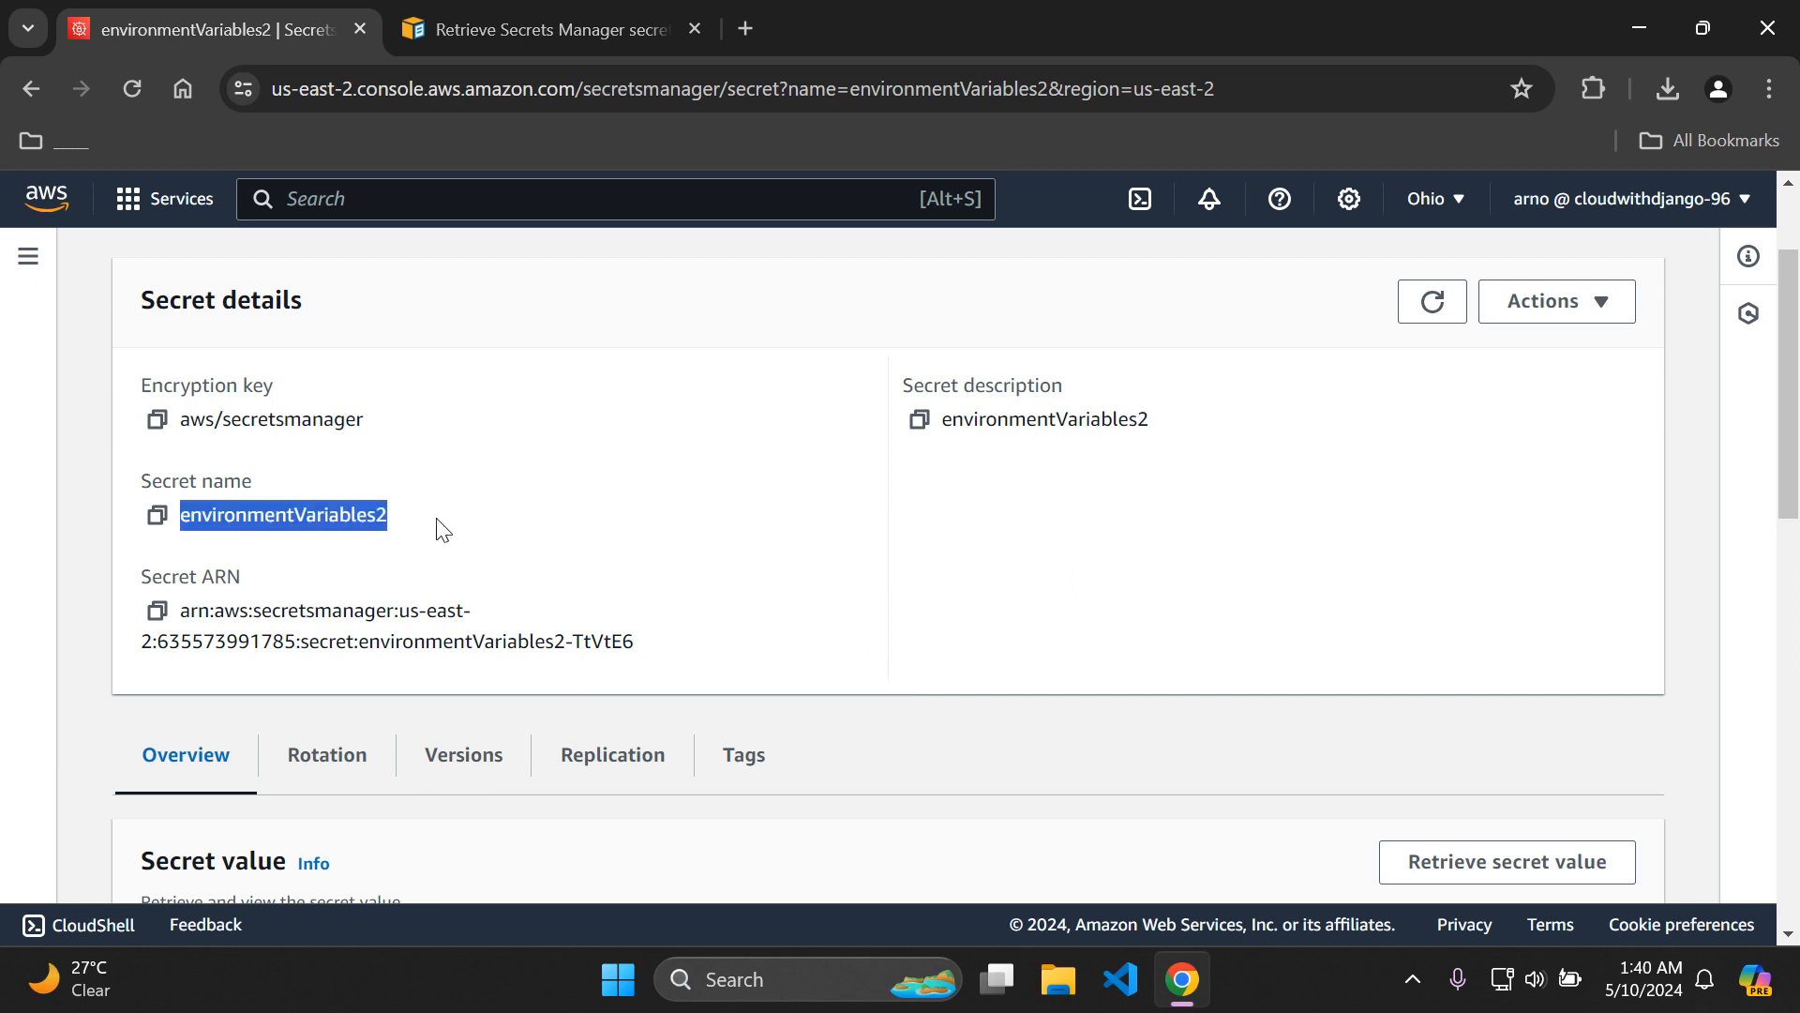
left_click(834, 631)
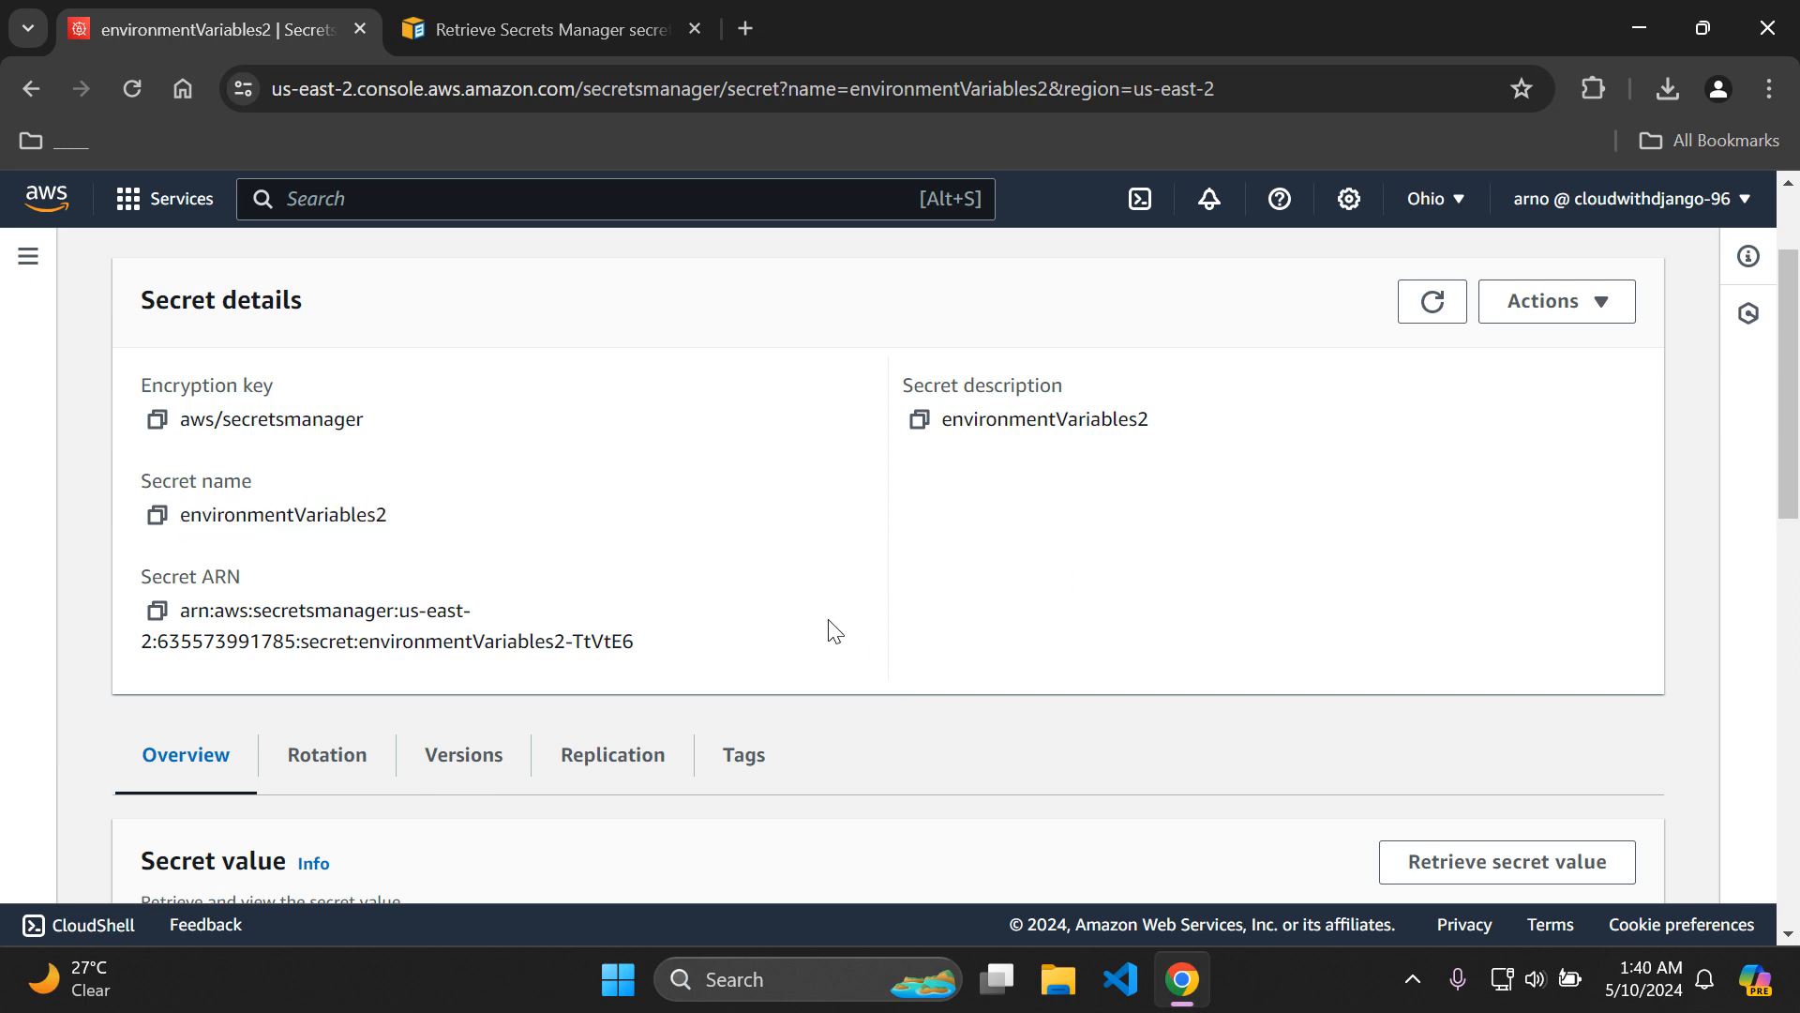
Retrieve the secret value of environmentVariables2 and review its key/value pairs.
left_click_drag(1794, 482, 1795, 624)
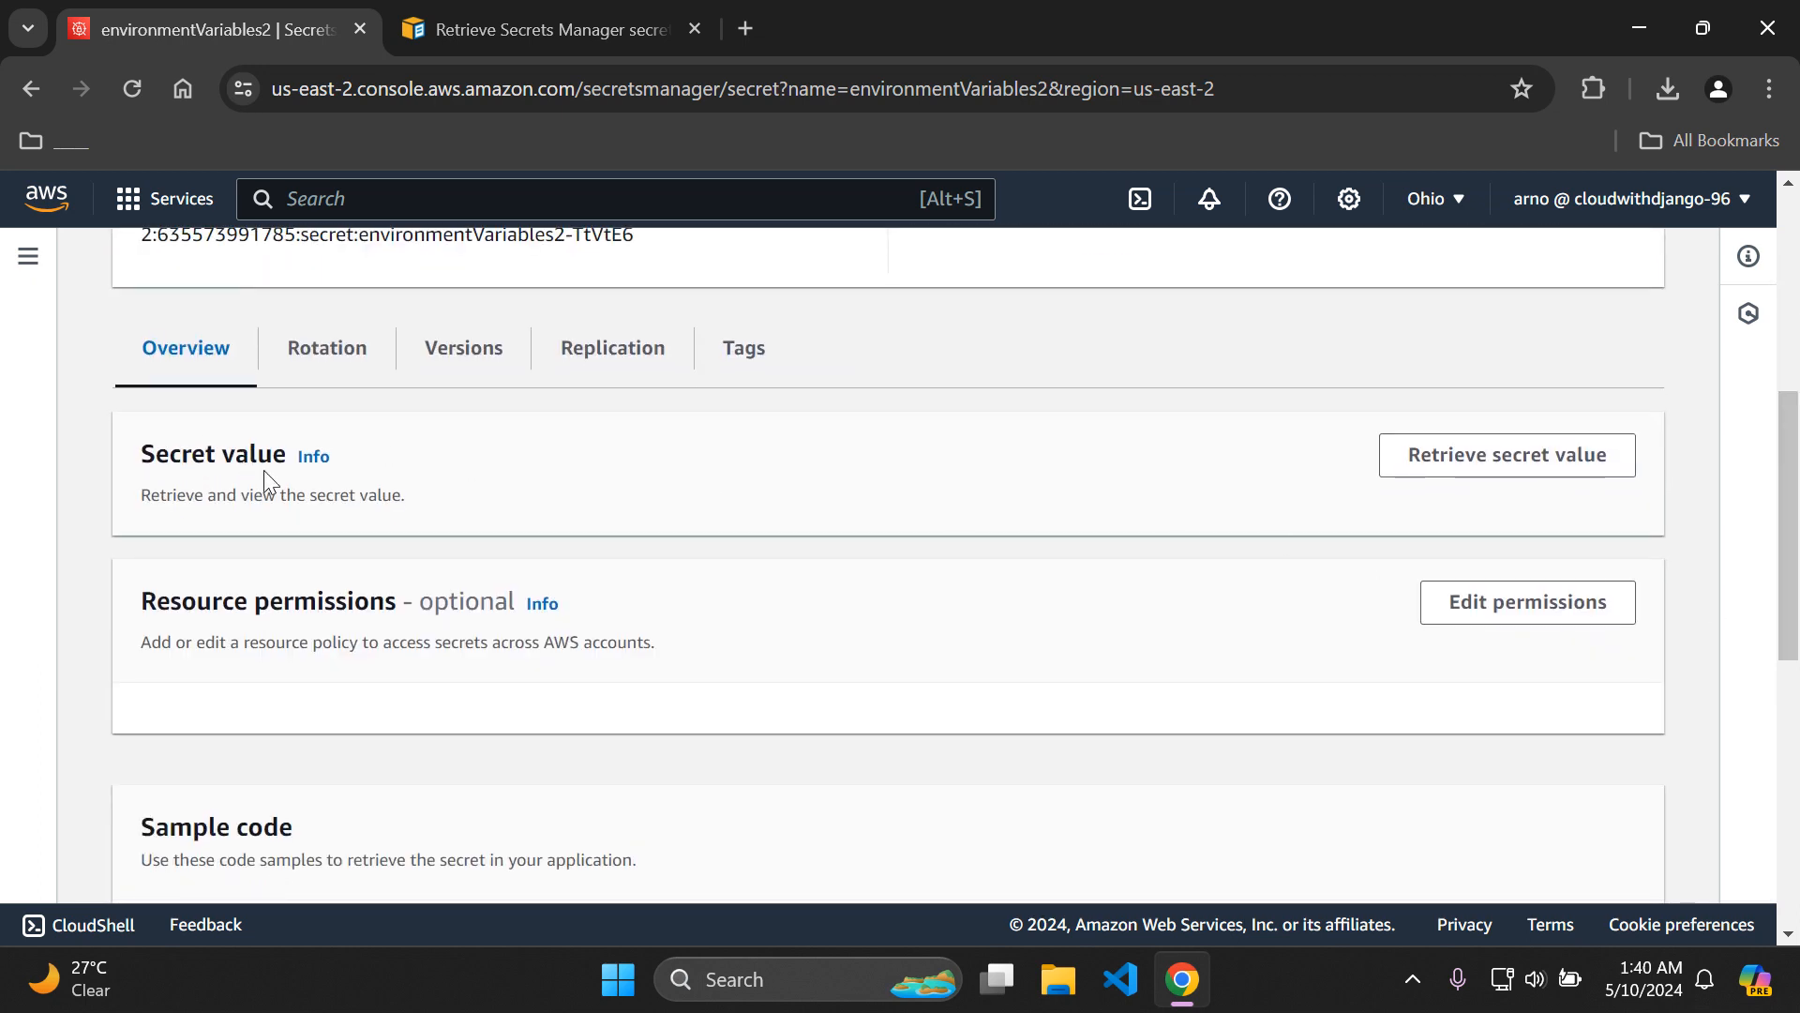
left_click(1517, 472)
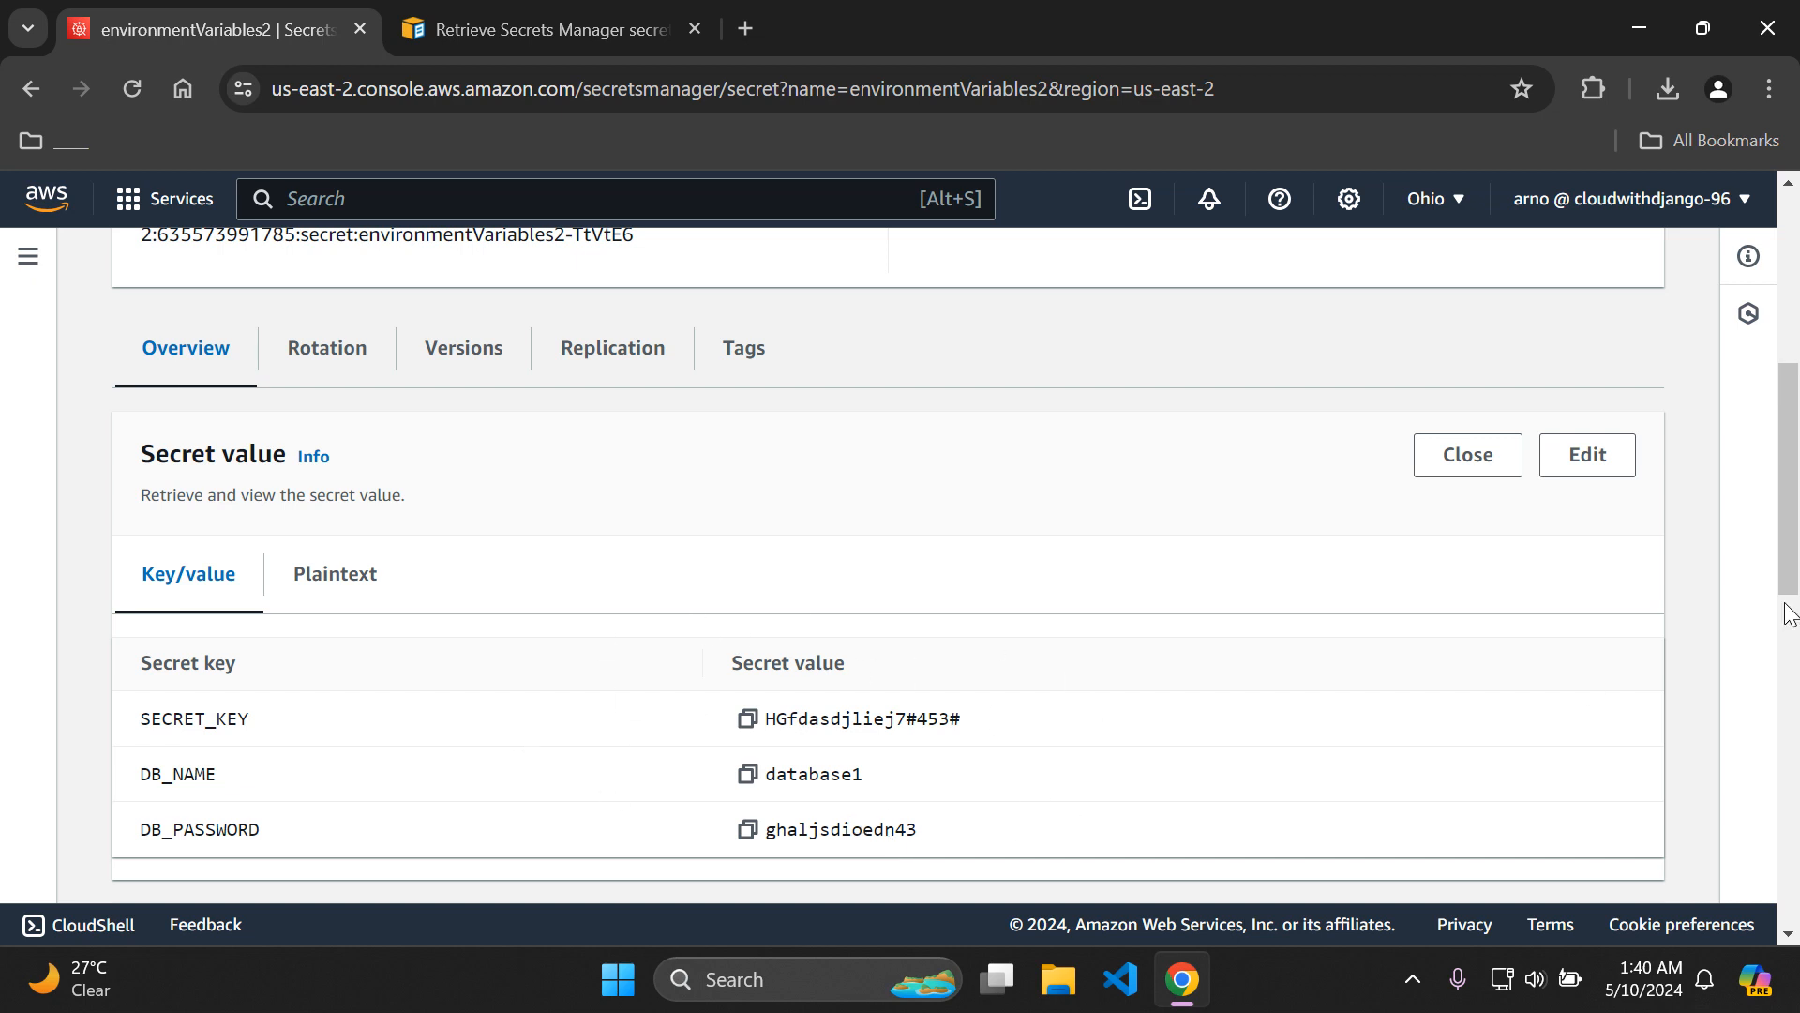
left_click_drag(1799, 487, 1797, 361)
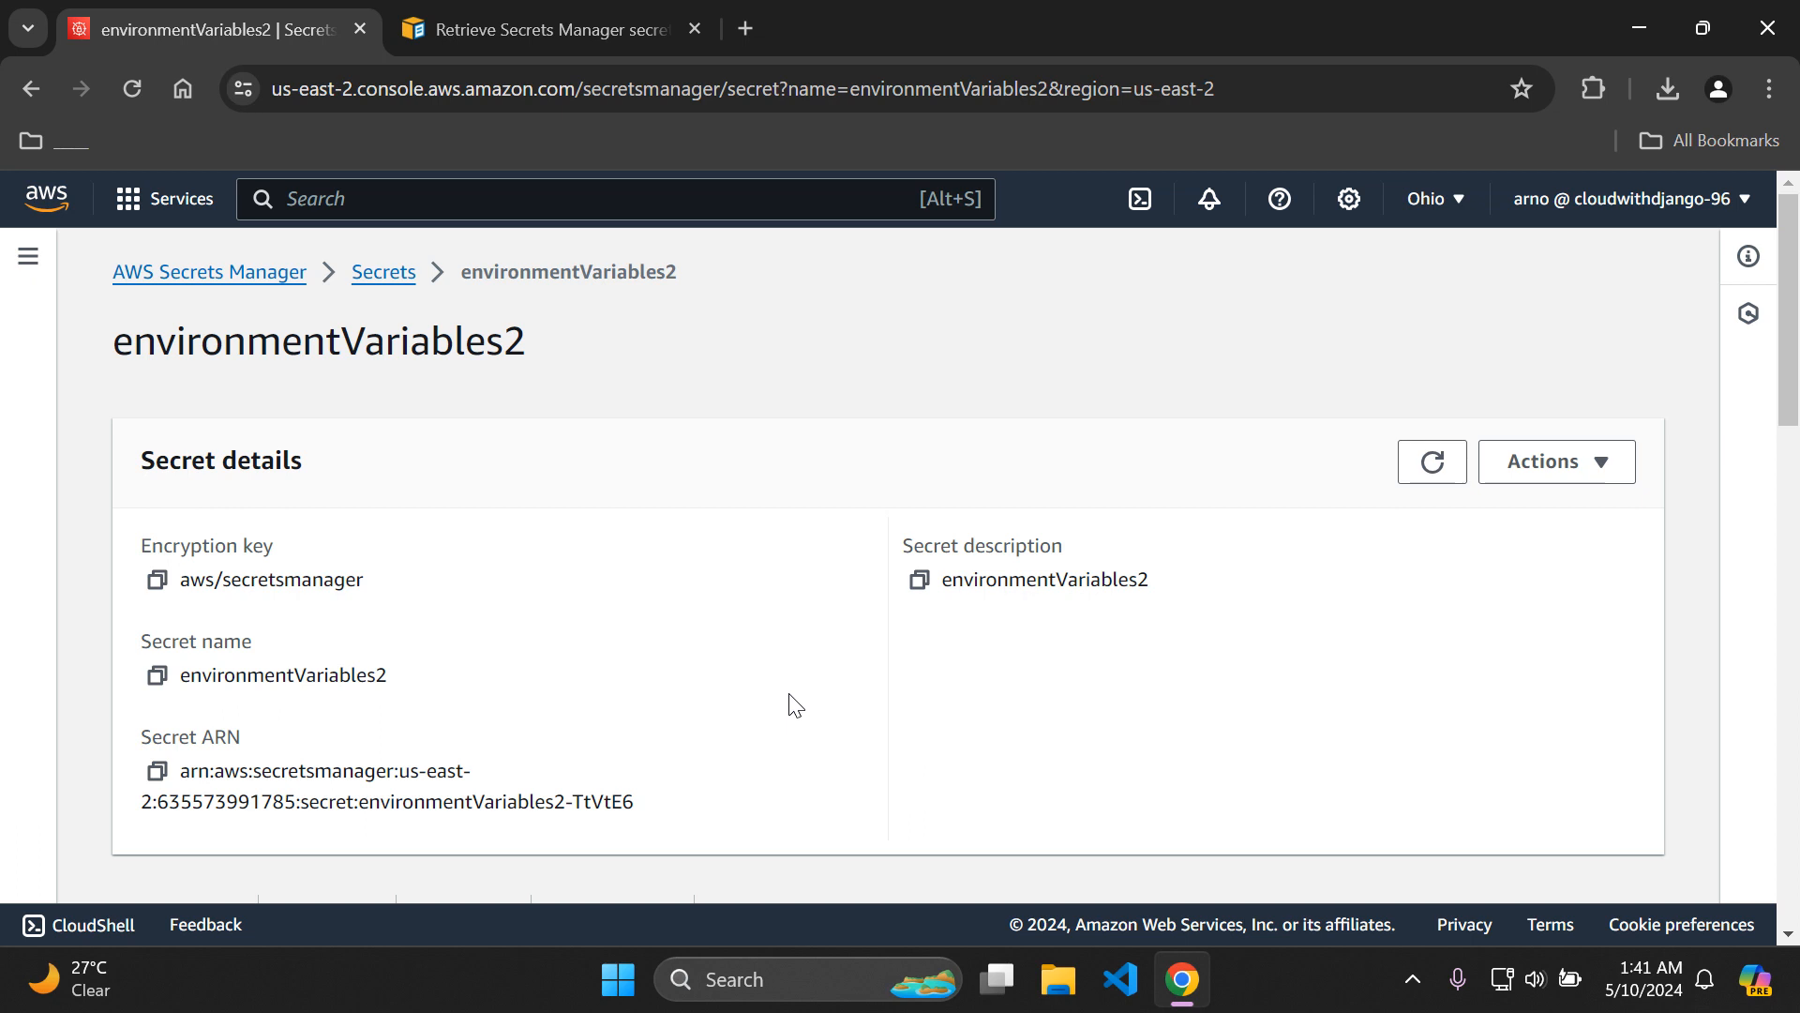
Read the Amazon ECS guide on retrieving Secrets Manager secrets through environment variables, down to the example referencing a full secret.
left_click(485, 11)
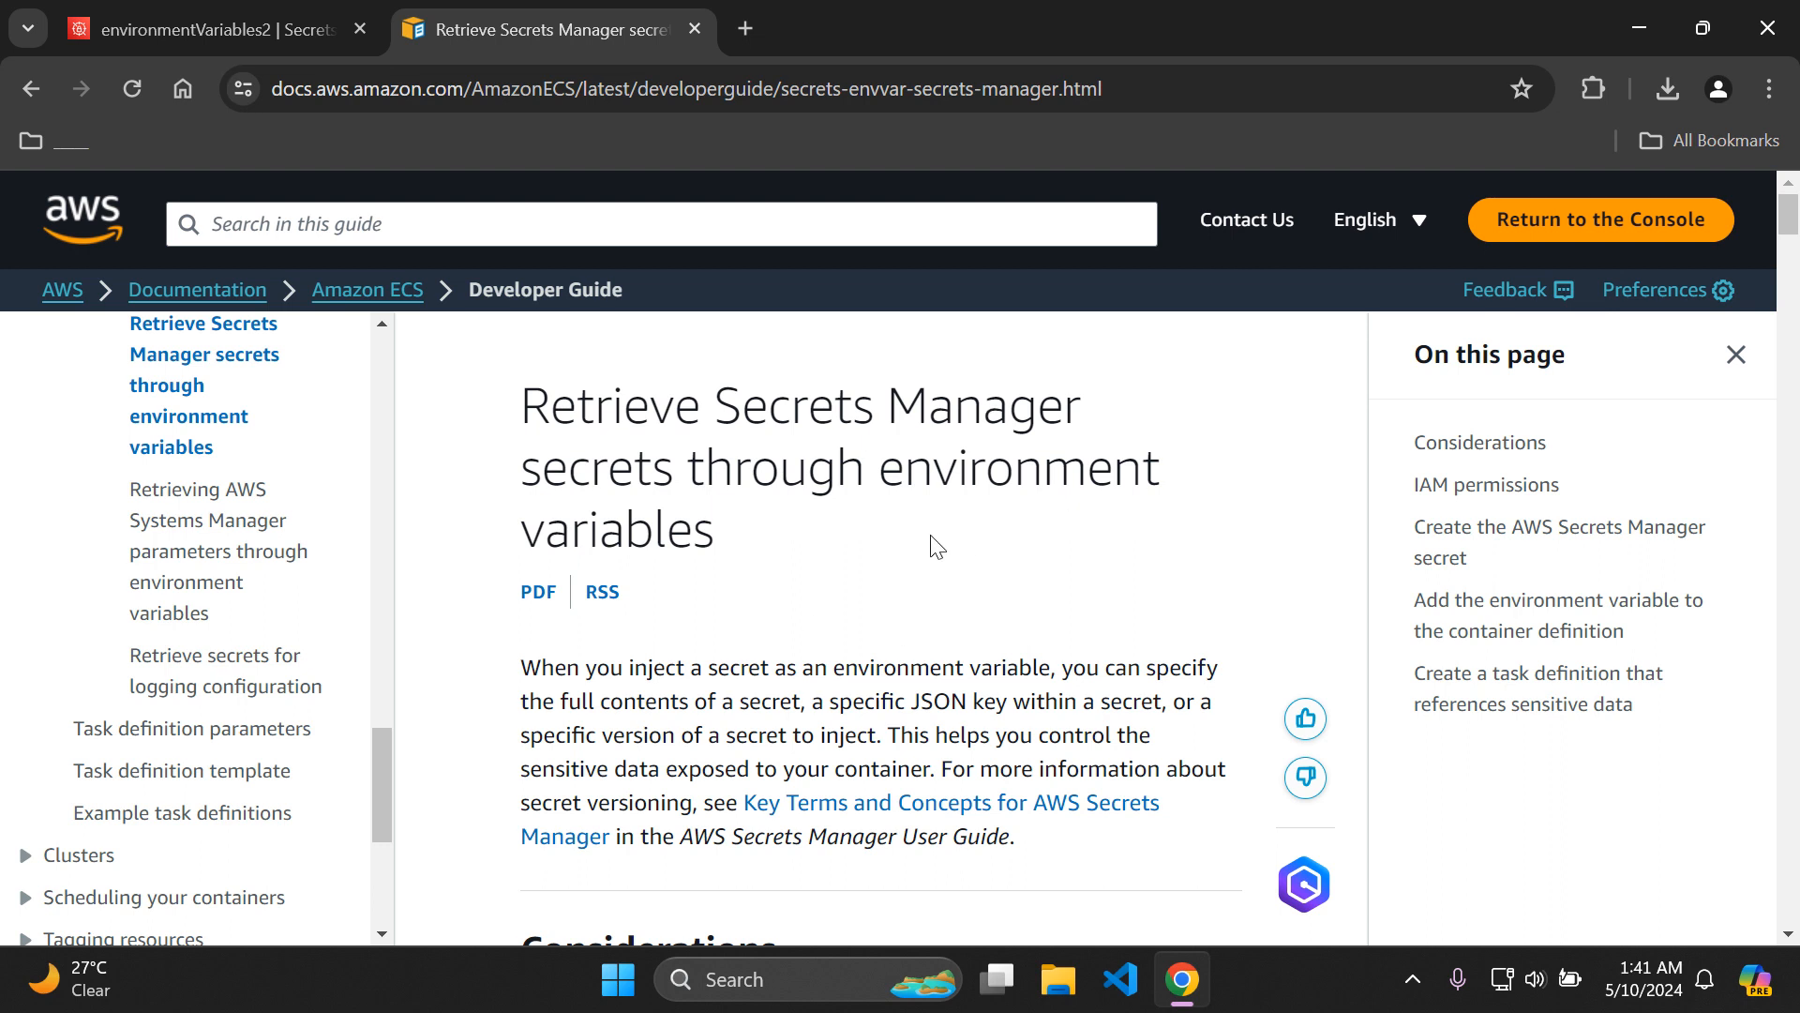
scroll(938, 548, "down", 5)
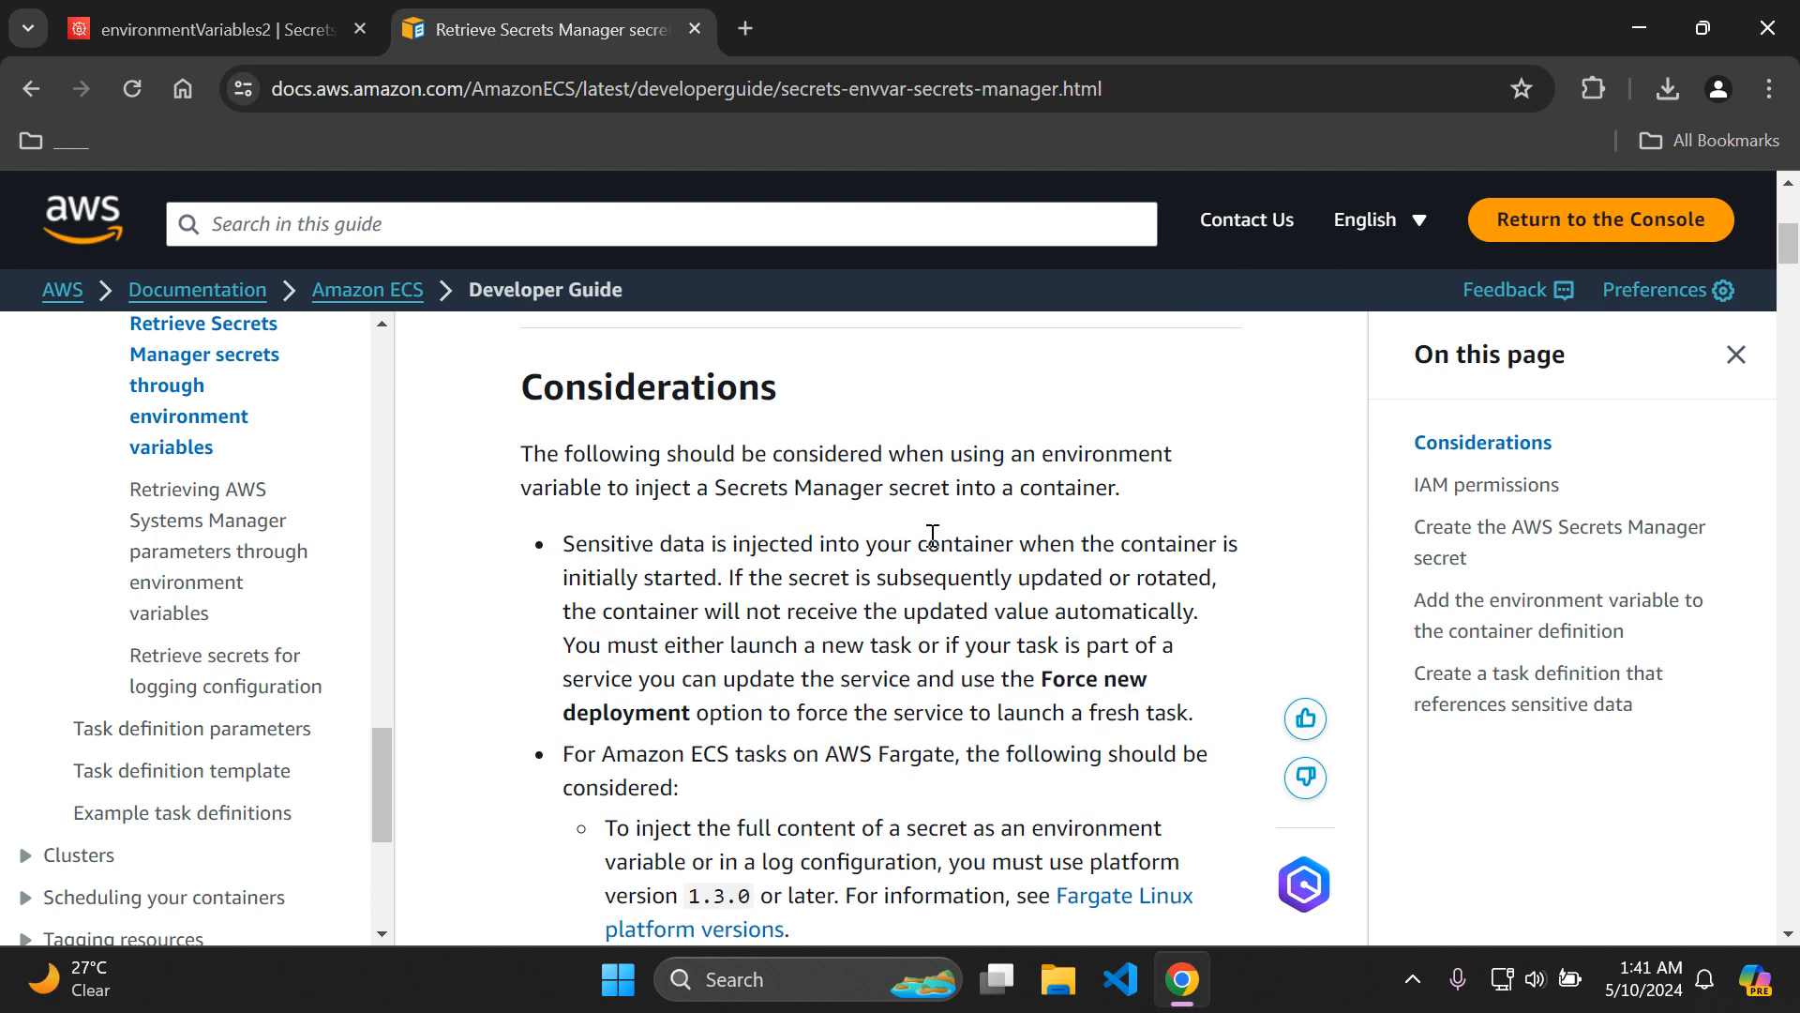
scroll(933, 535, "down", 15)
scroll(937, 548, "down", 12)
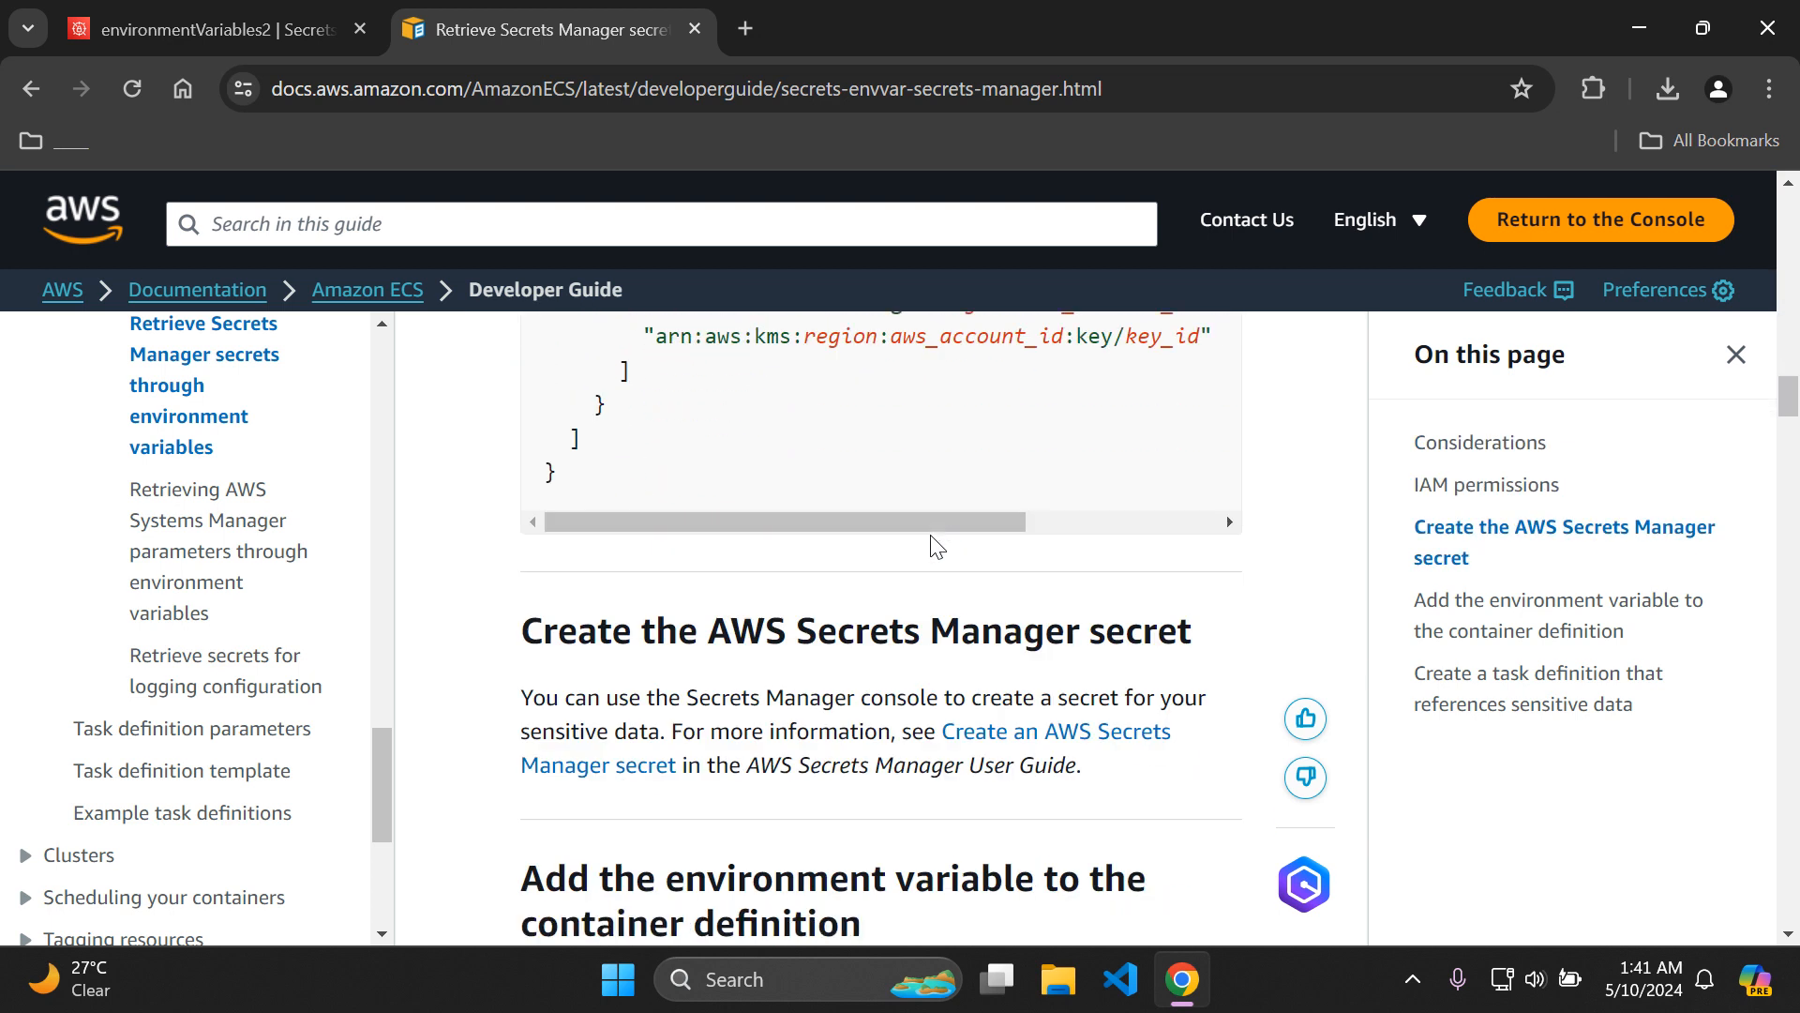
scroll(934, 548, "down", 4)
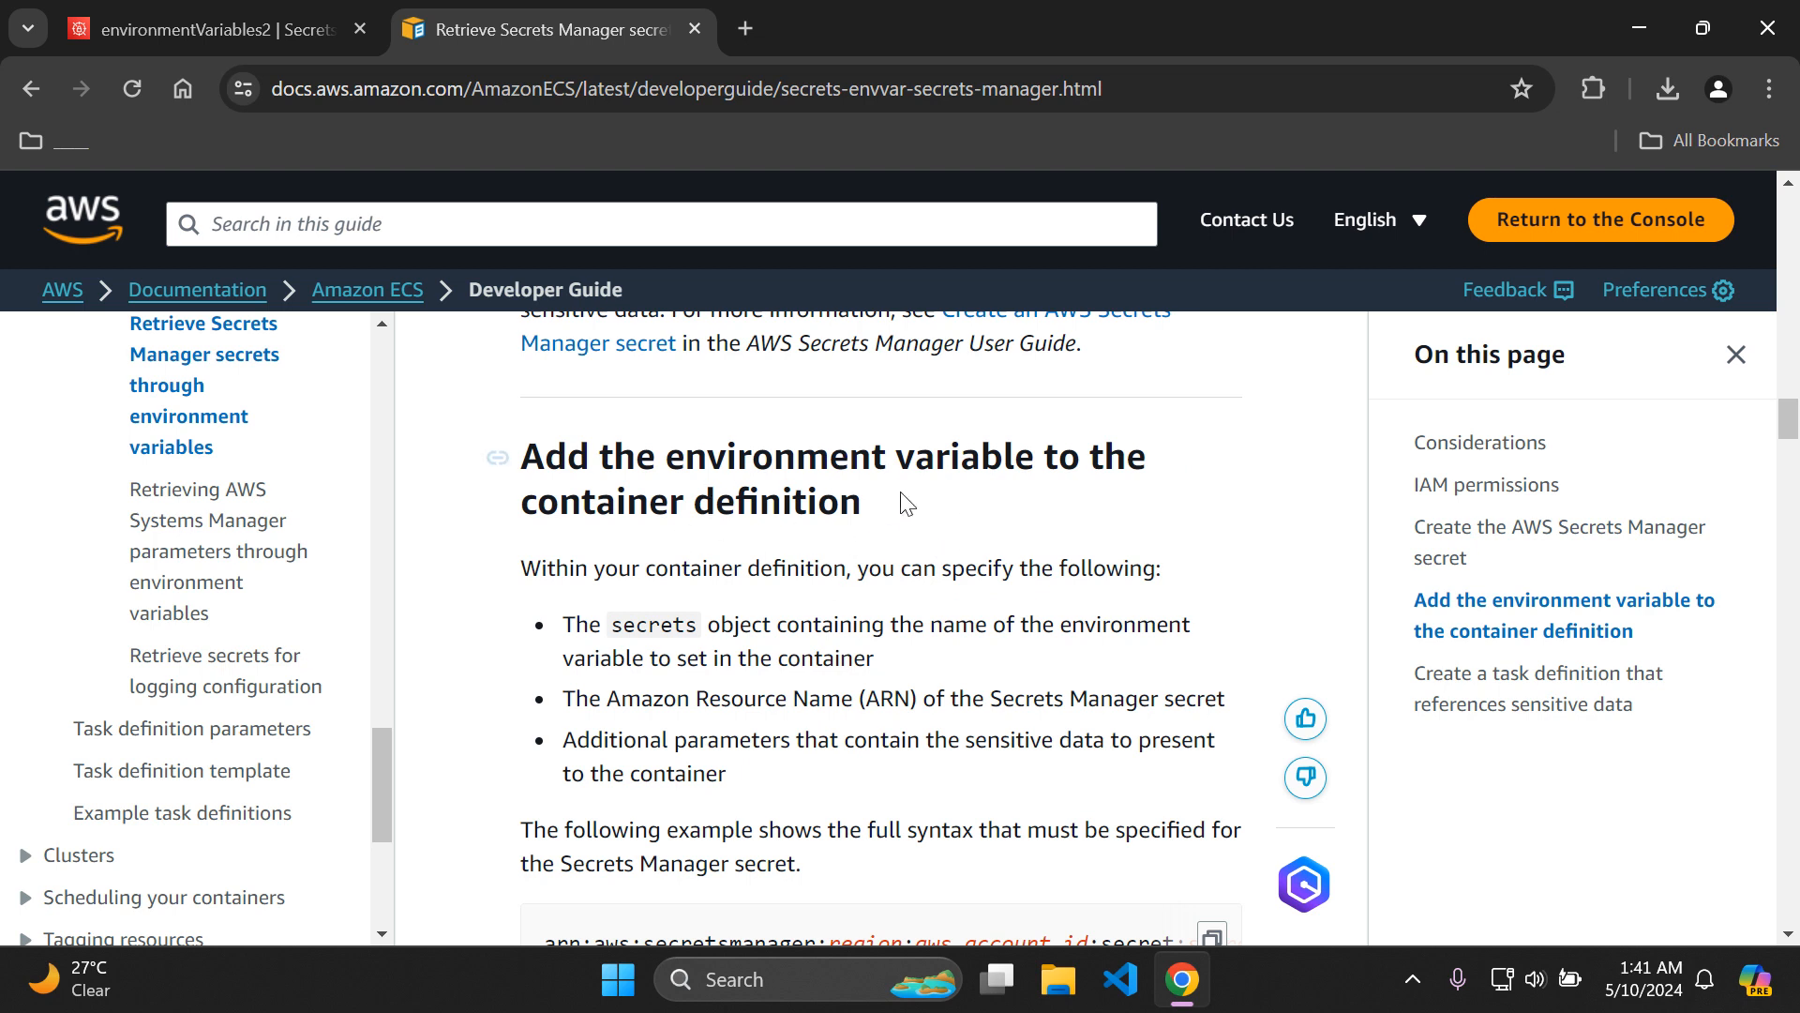
scroll(964, 578, "down", 9)
scroll(964, 587, "down", 12)
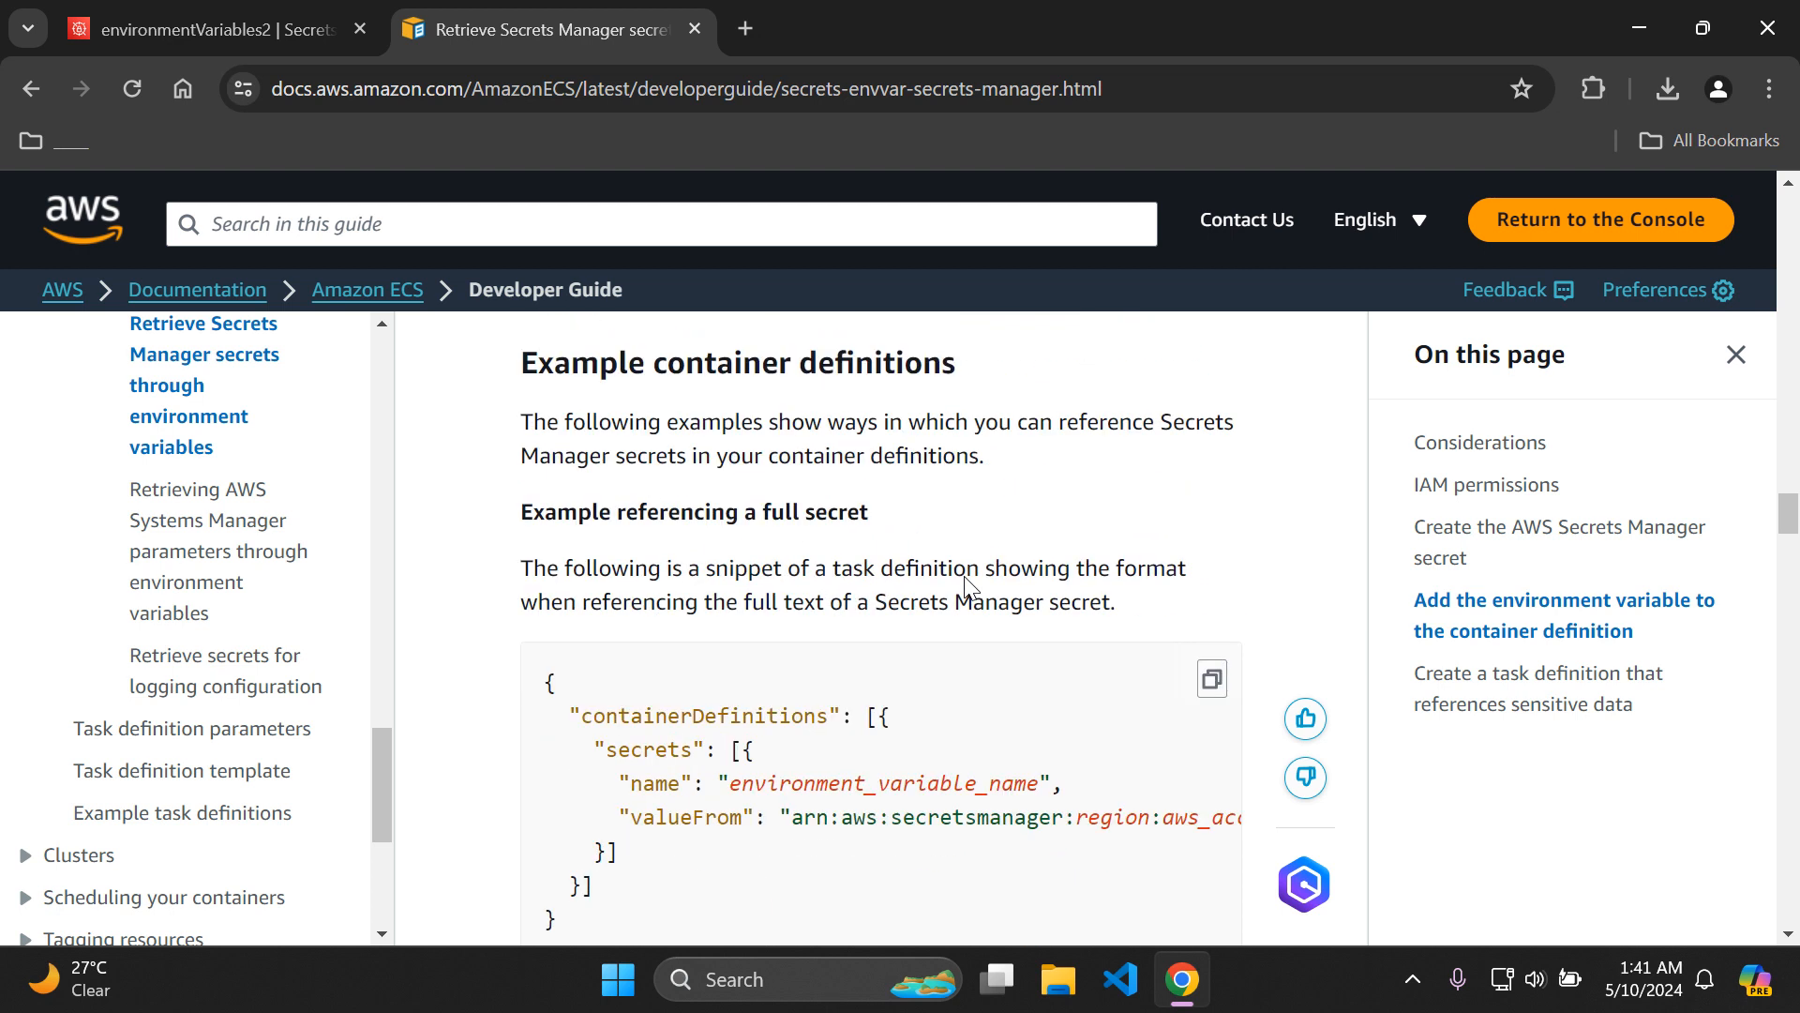
scroll(966, 578, "down", 1)
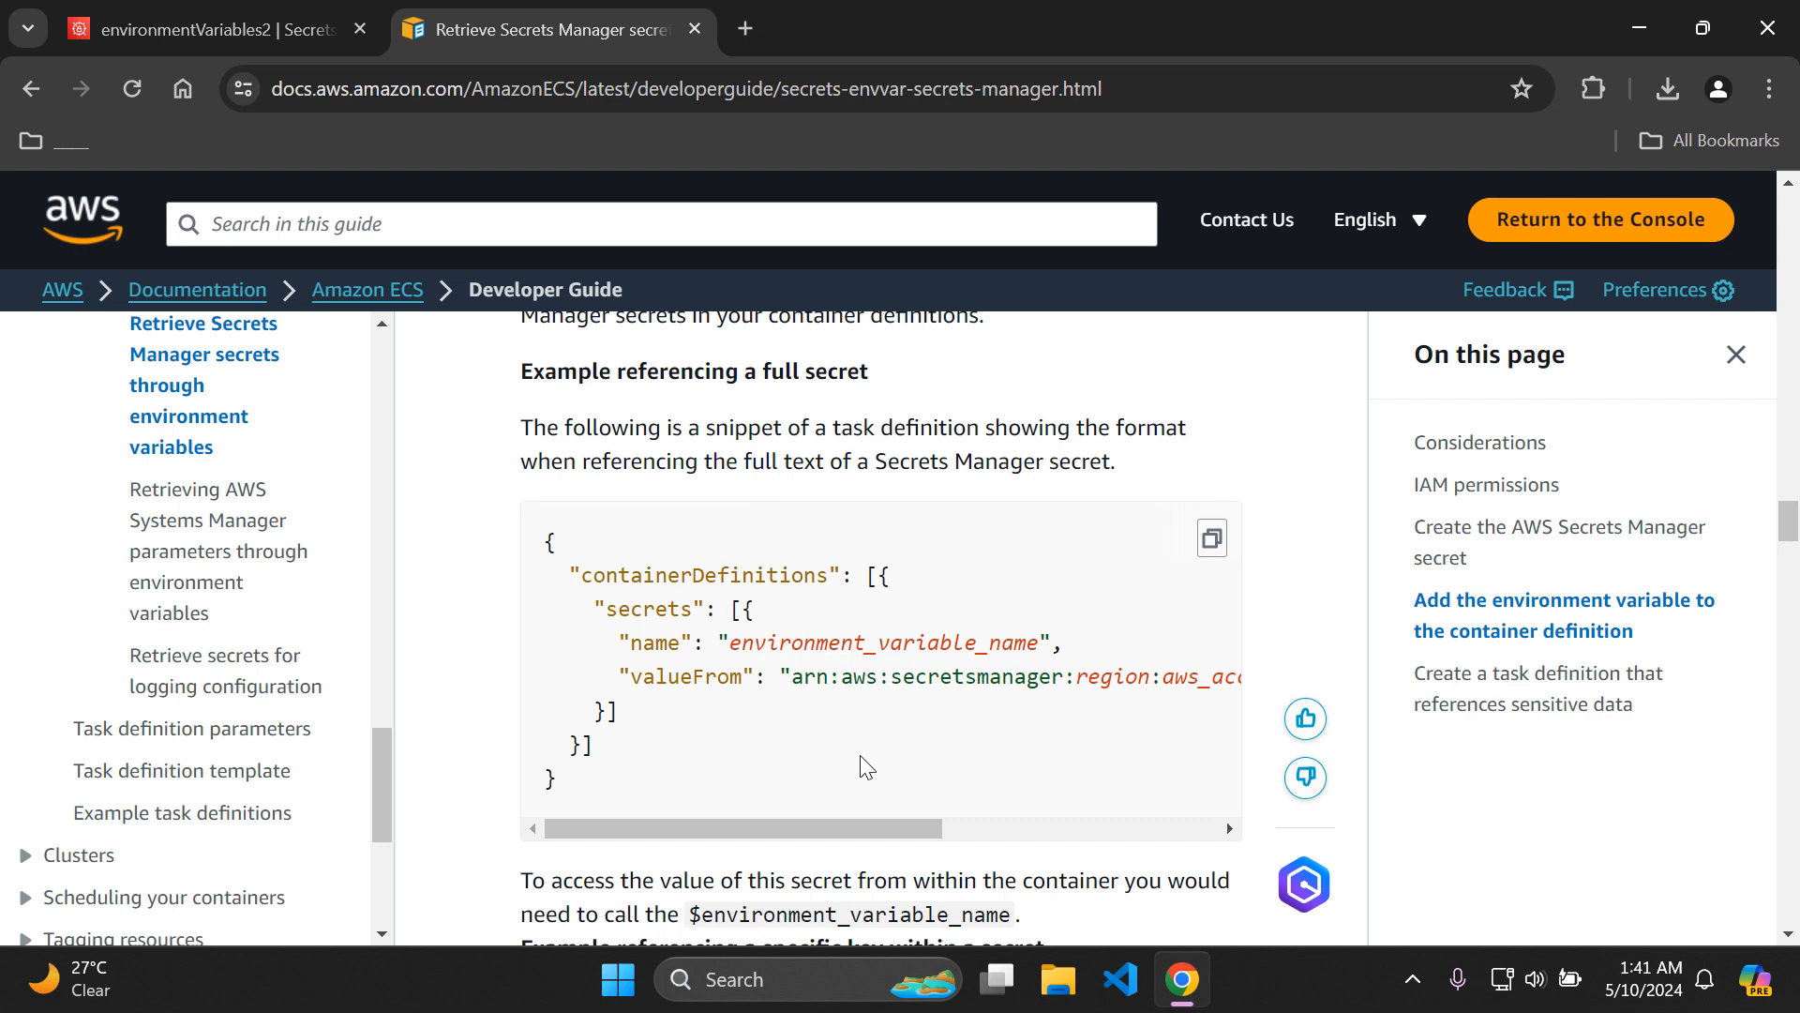
Return to the environmentVariables2 details and check the secret name against the guide's example.
left_click(282, 28)
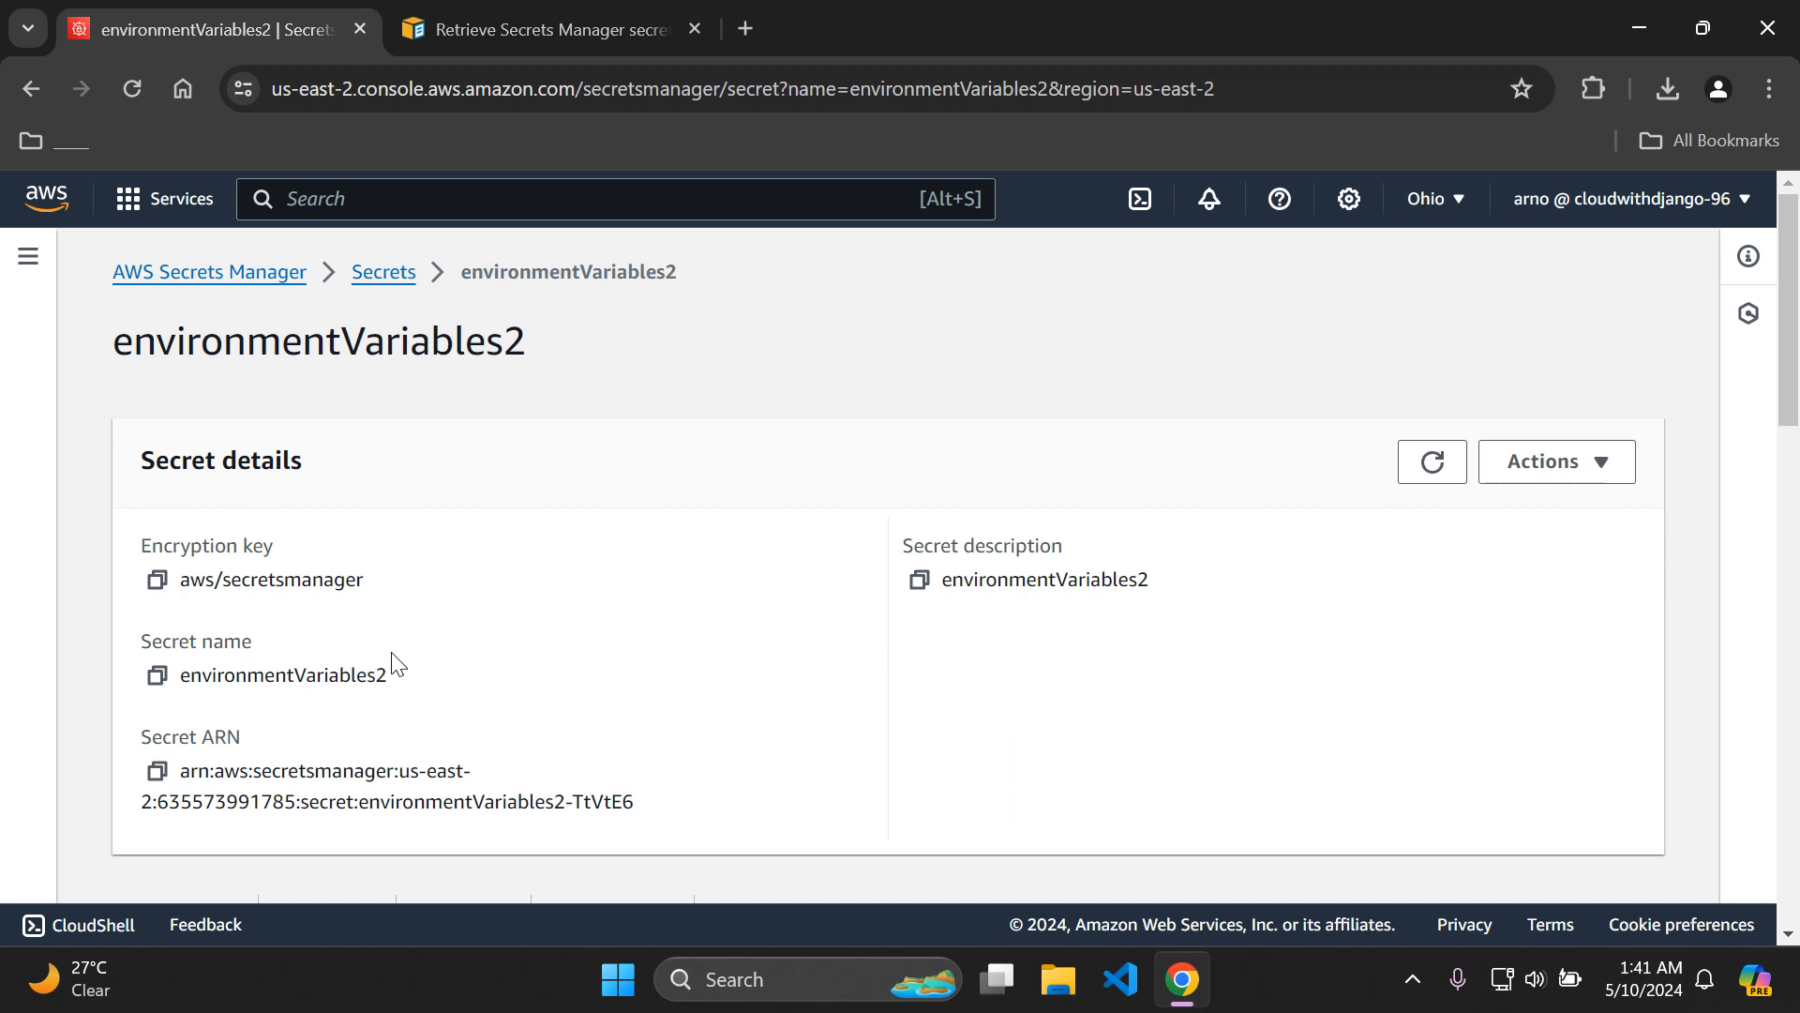
double_click(251, 676)
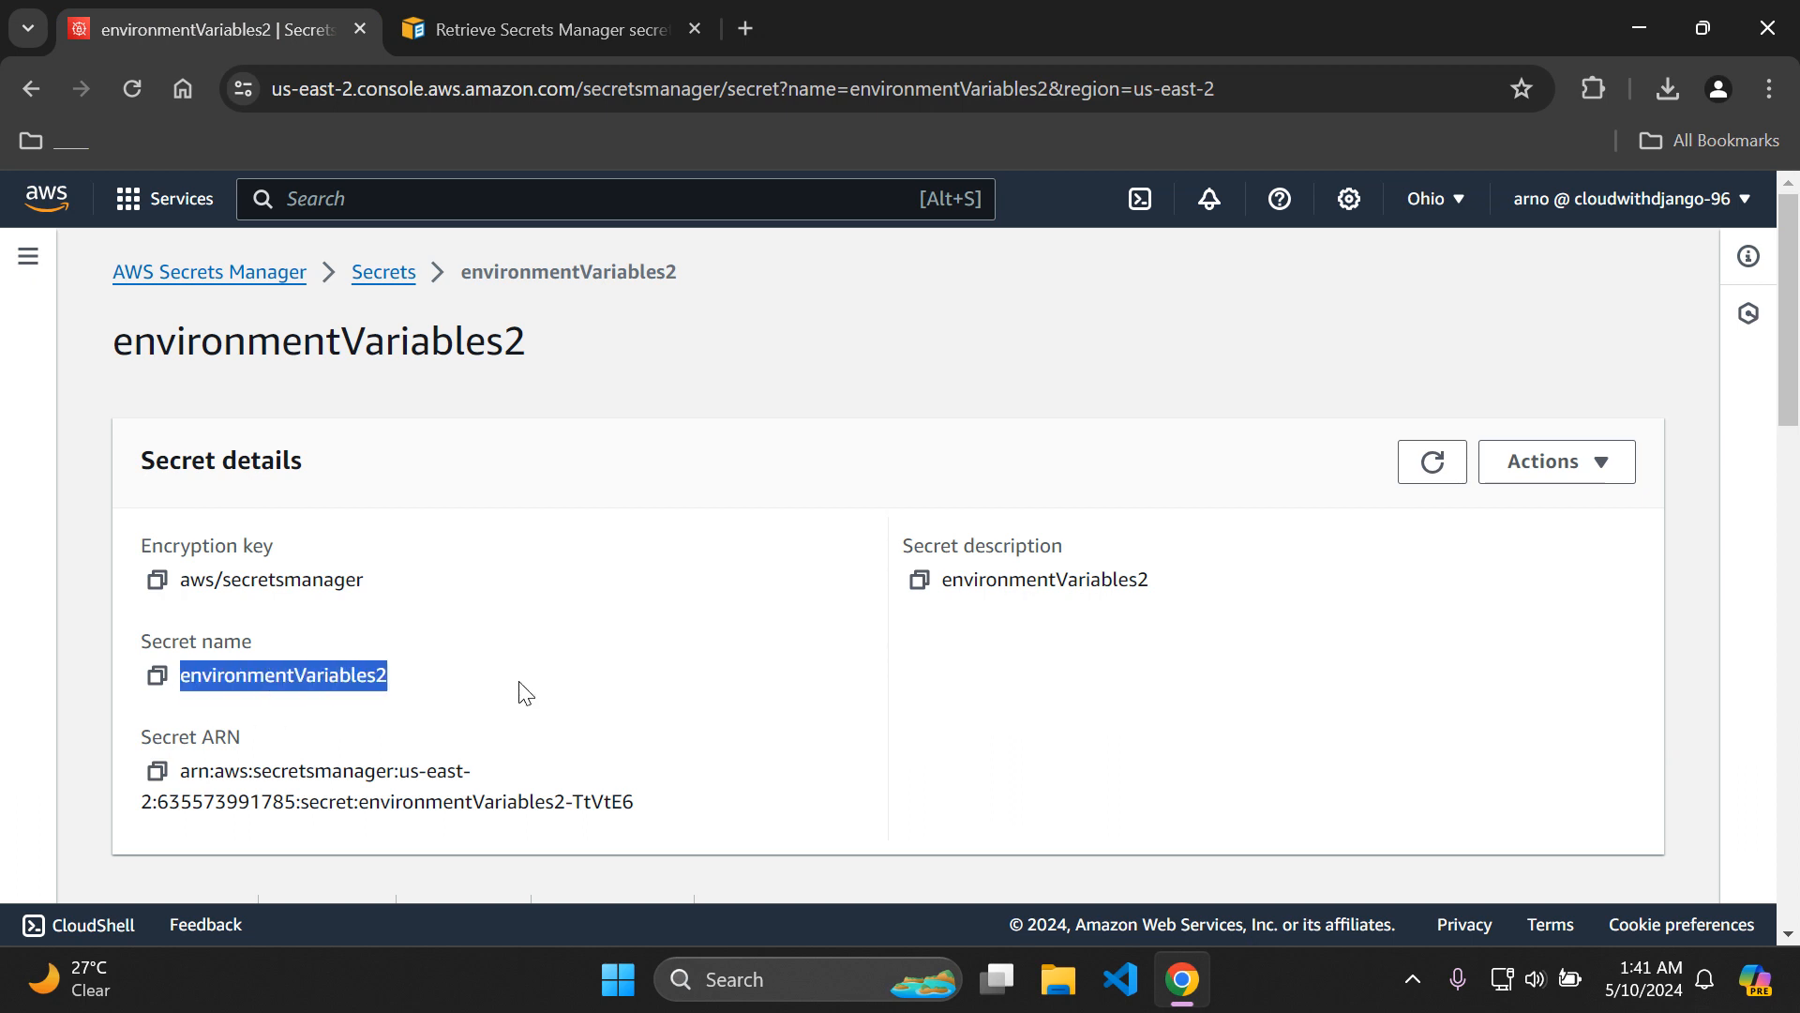
left_click(525, 694)
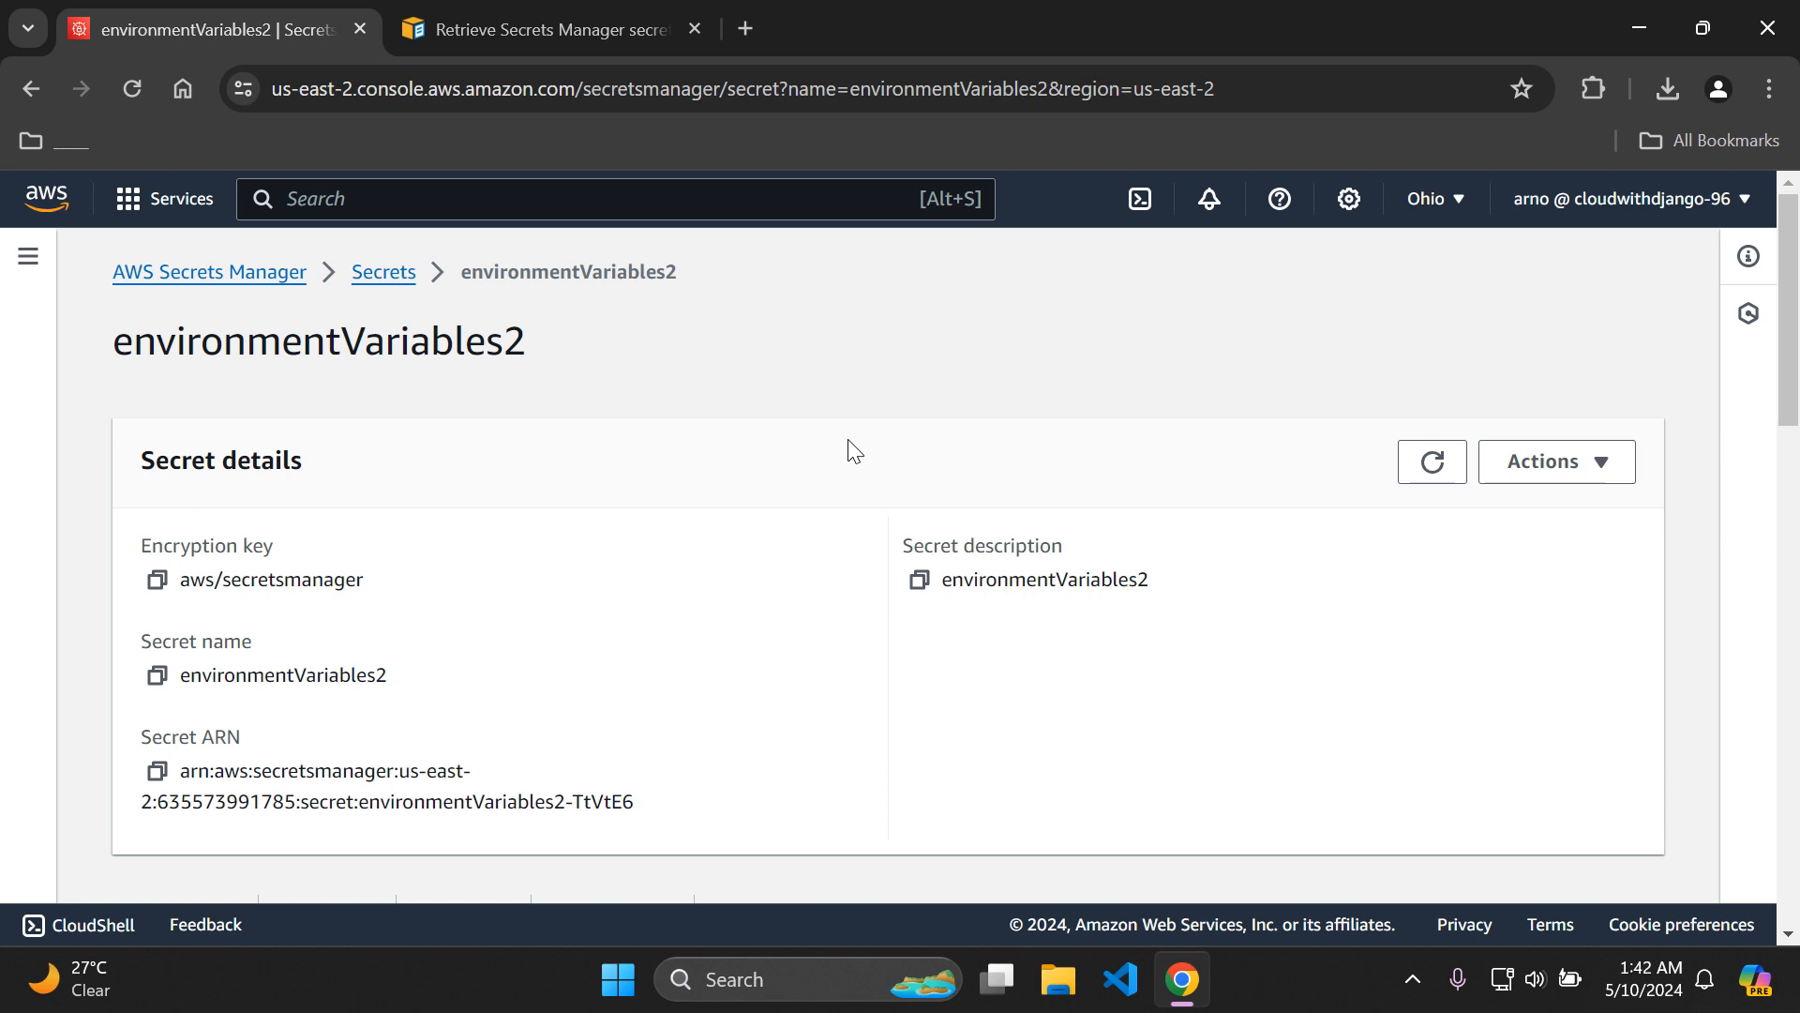
Glance at the guide's container definition example again, and go to the AWS console home page.
left_click(609, 13)
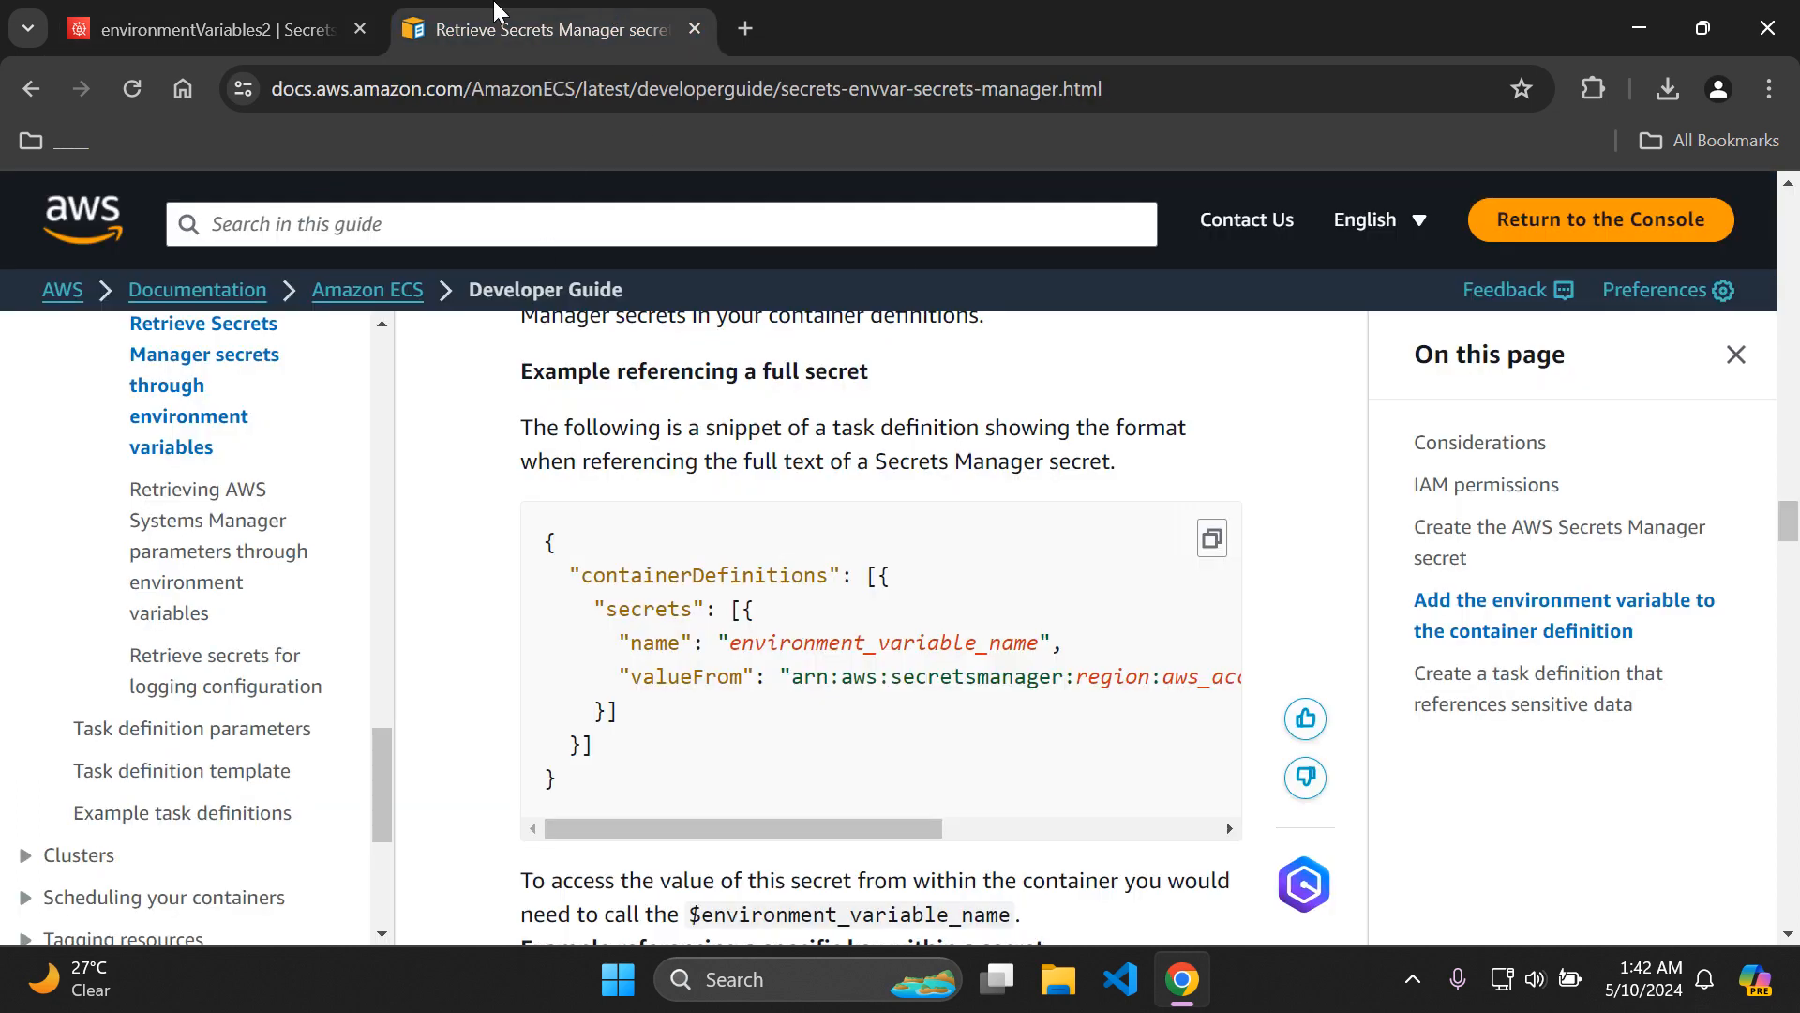
left_click(230, 26)
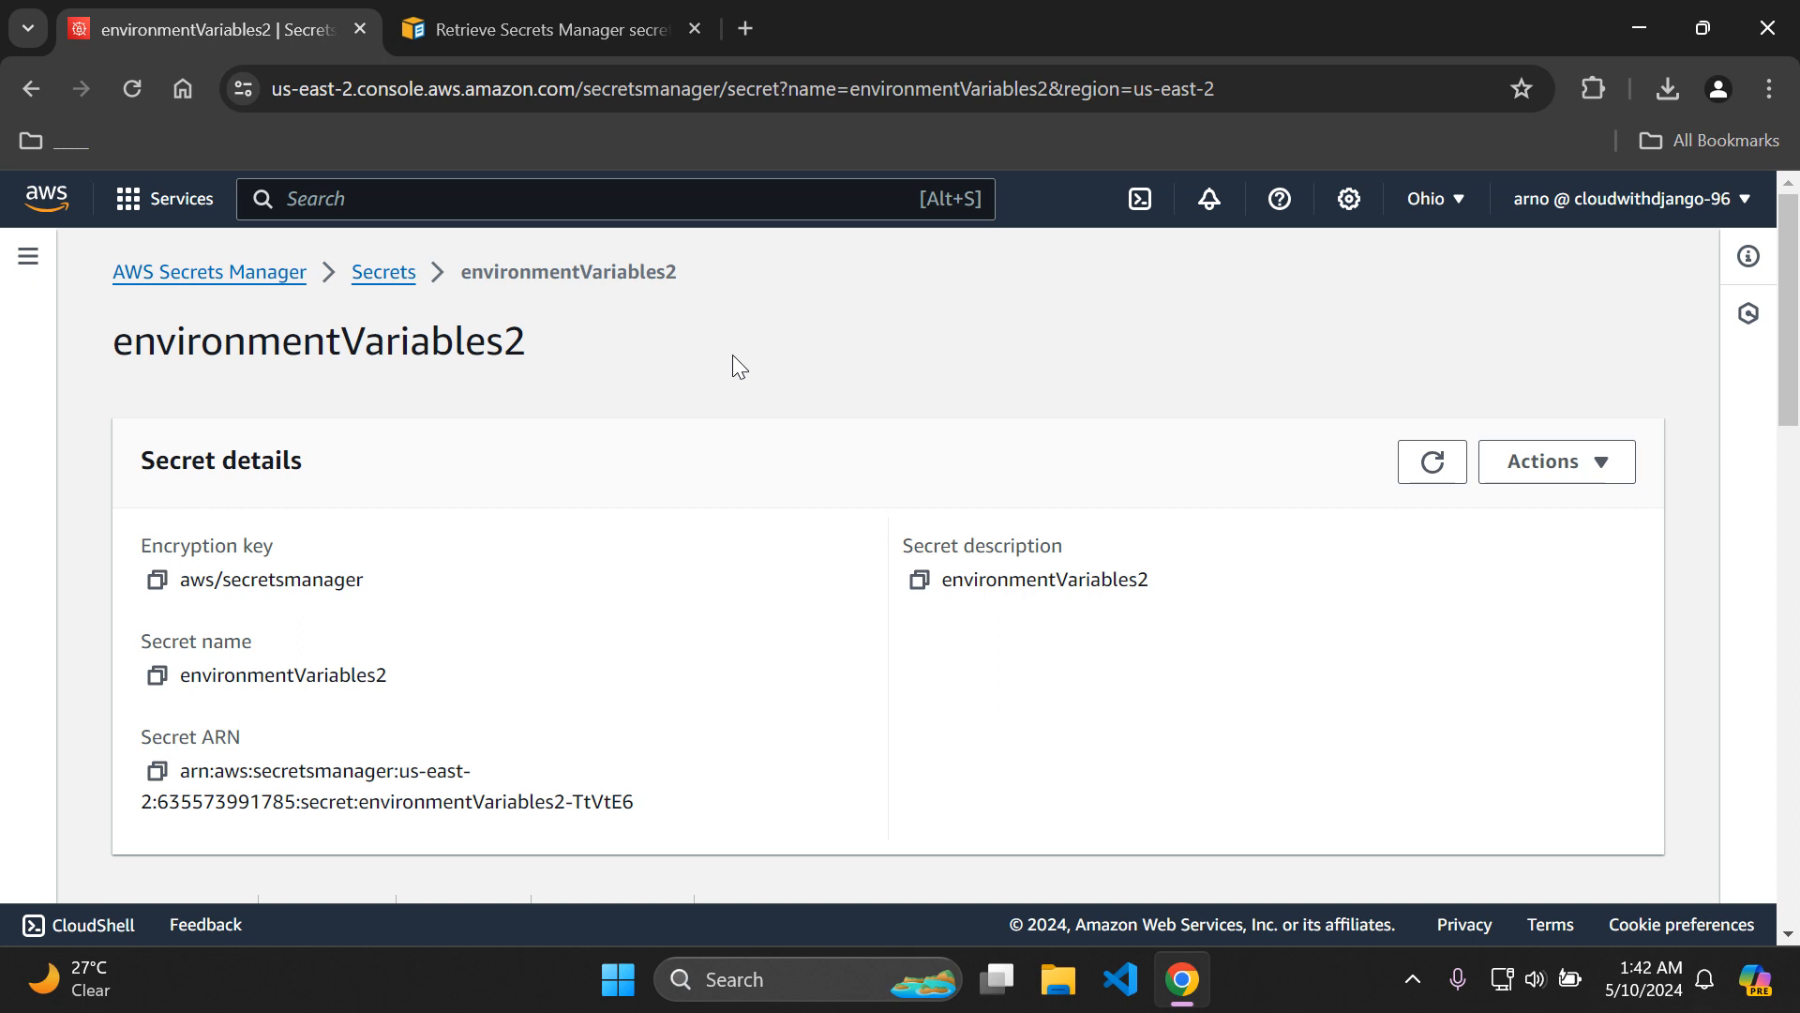
left_click(46, 198)
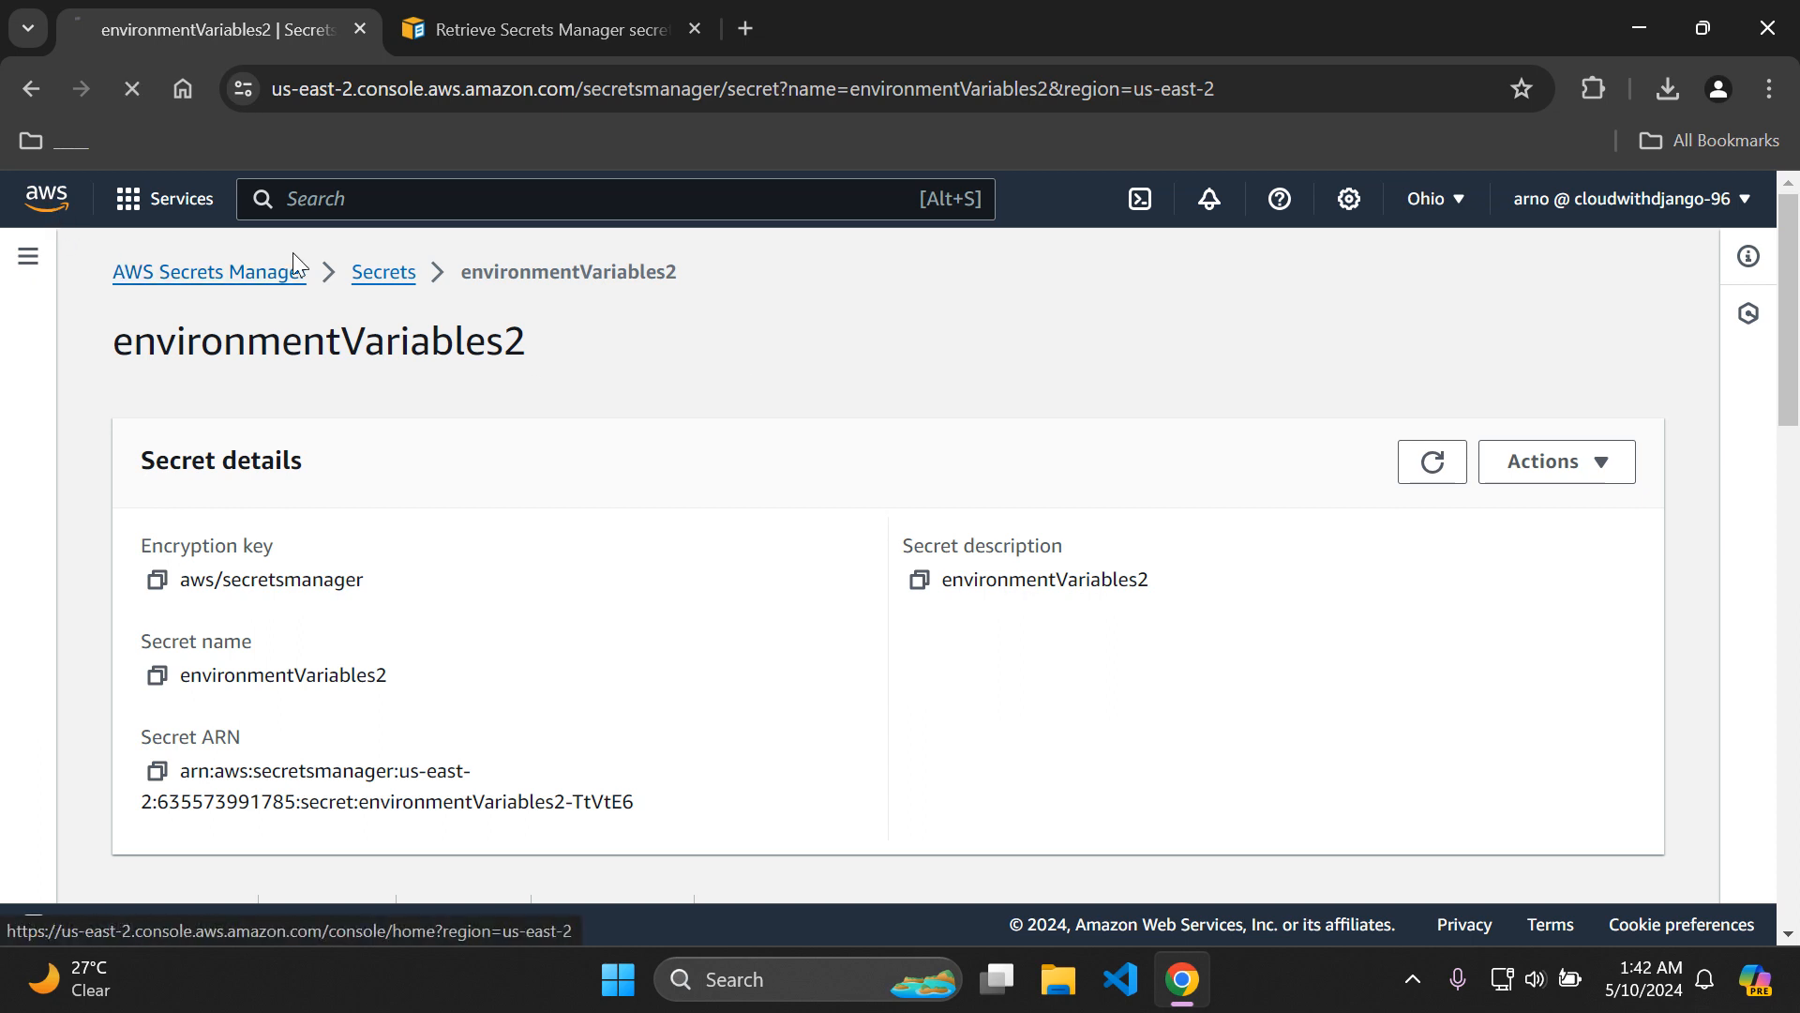